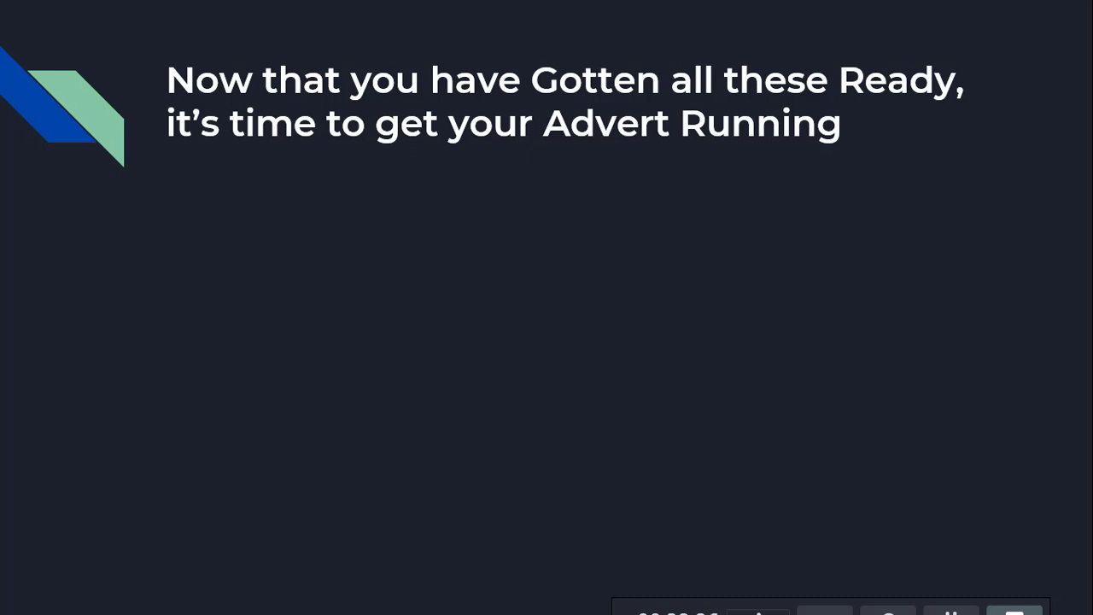
key("Right")
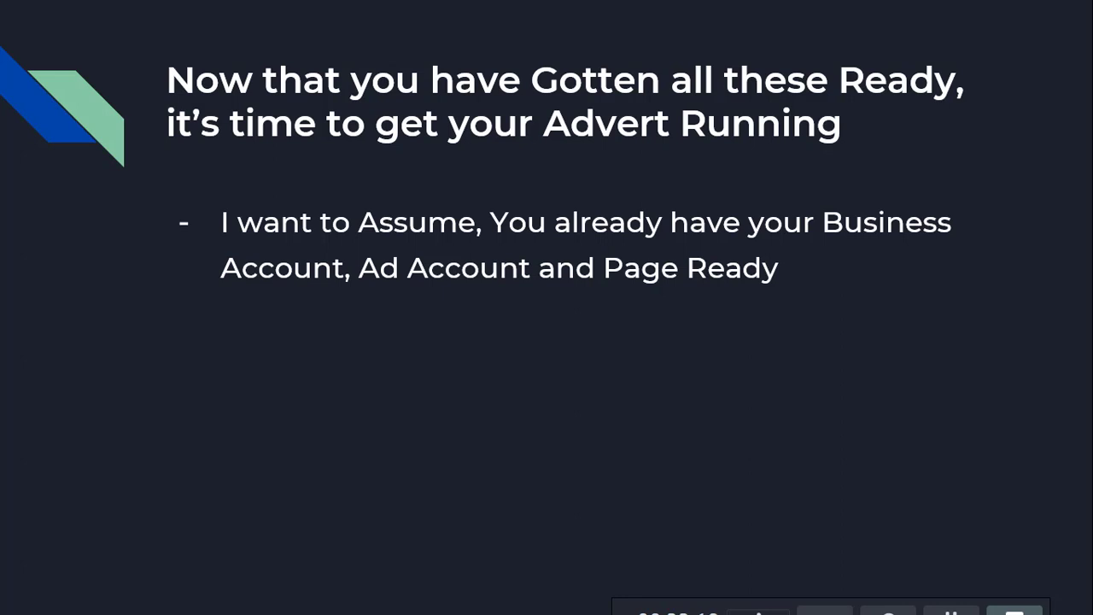
key("Right")
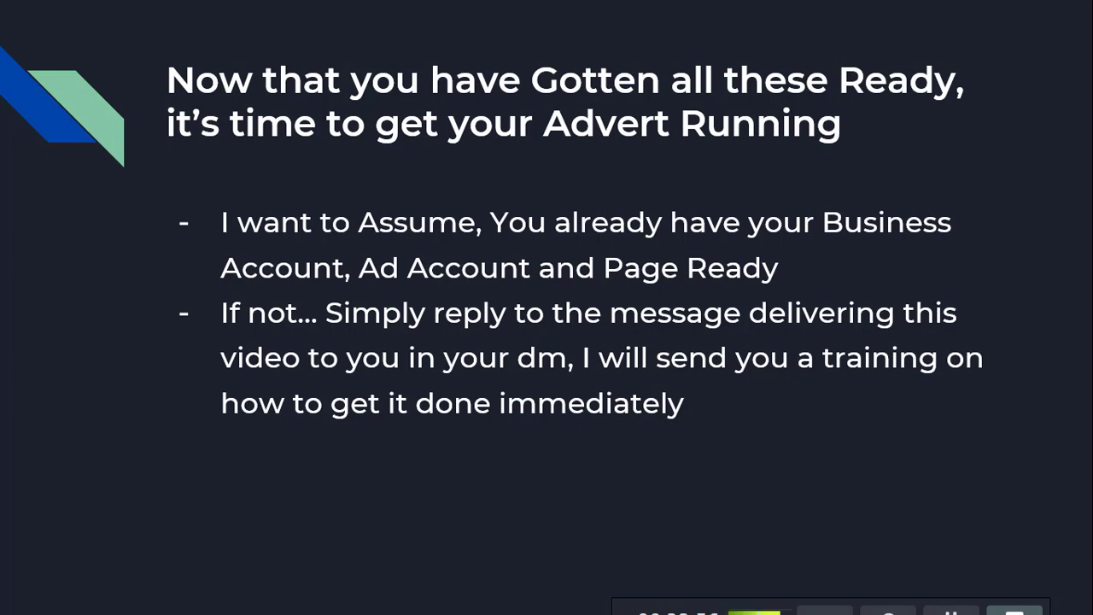
key("Right")
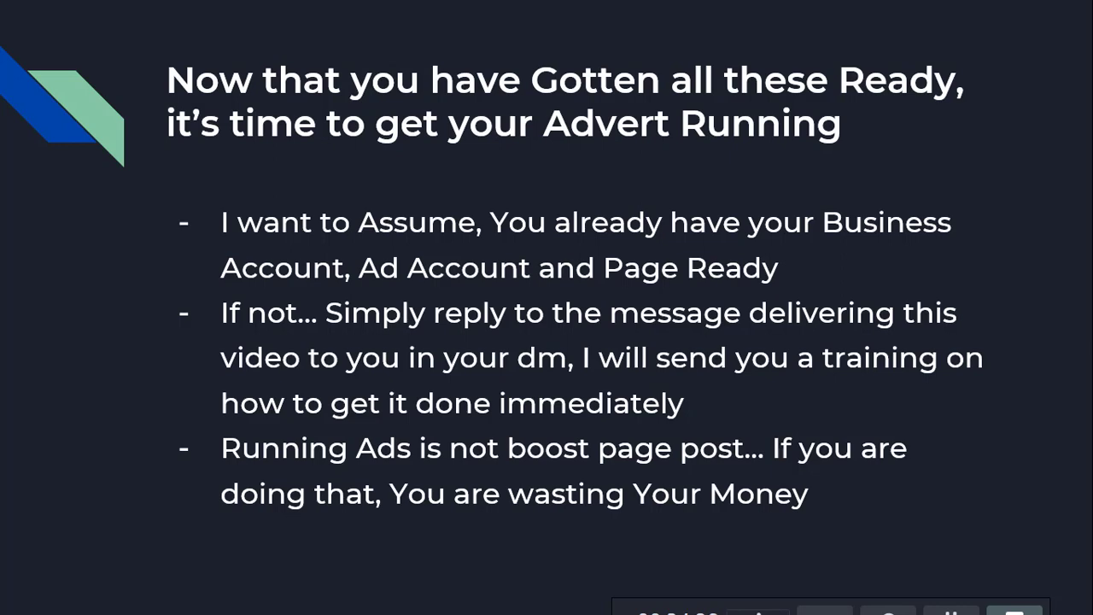
key("Right")
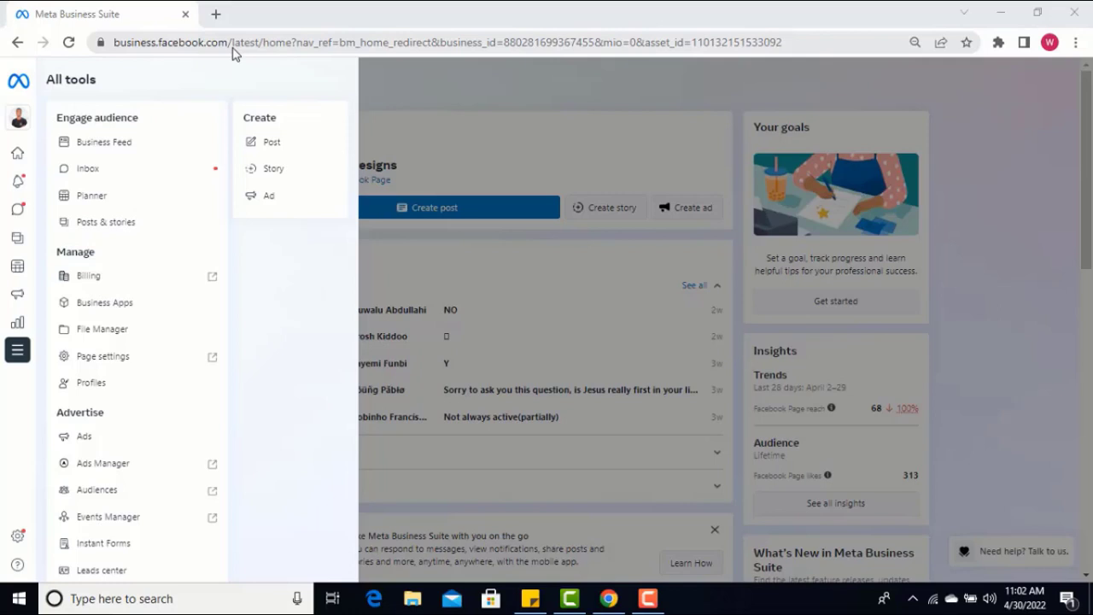
Open Ads Manager from the full list of business tools and keep waiting for the page to load
left_click(405, 81)
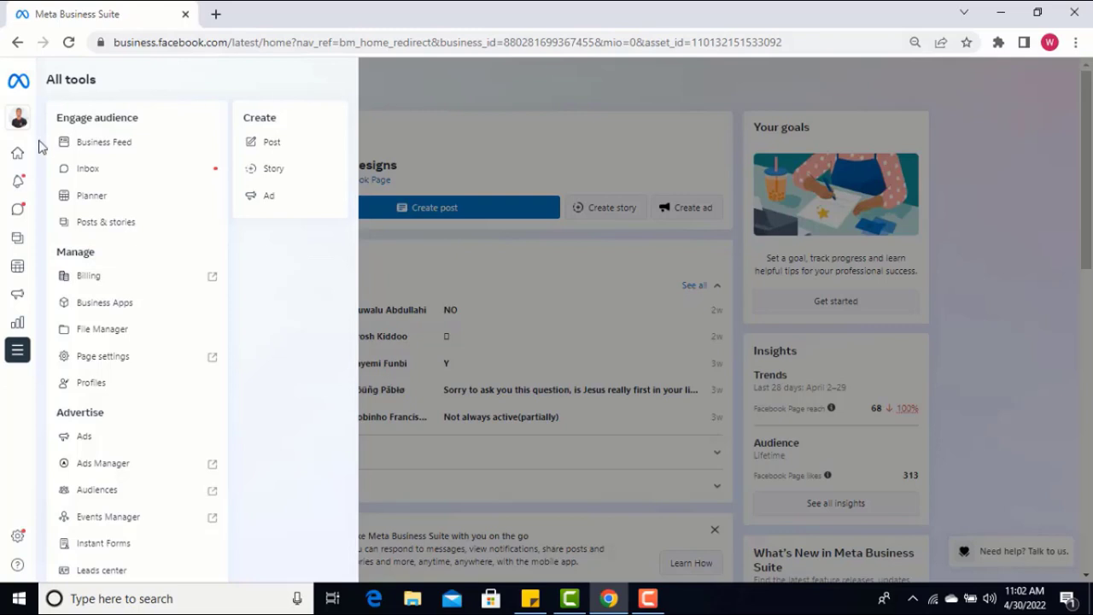
left_click(13, 85)
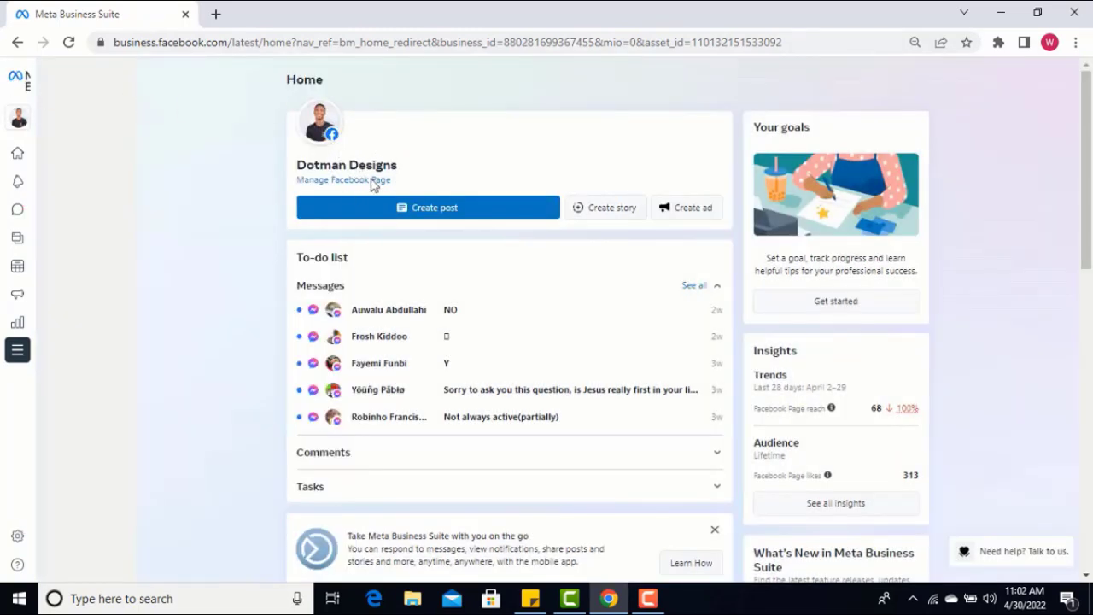
mouse_move(20, 145)
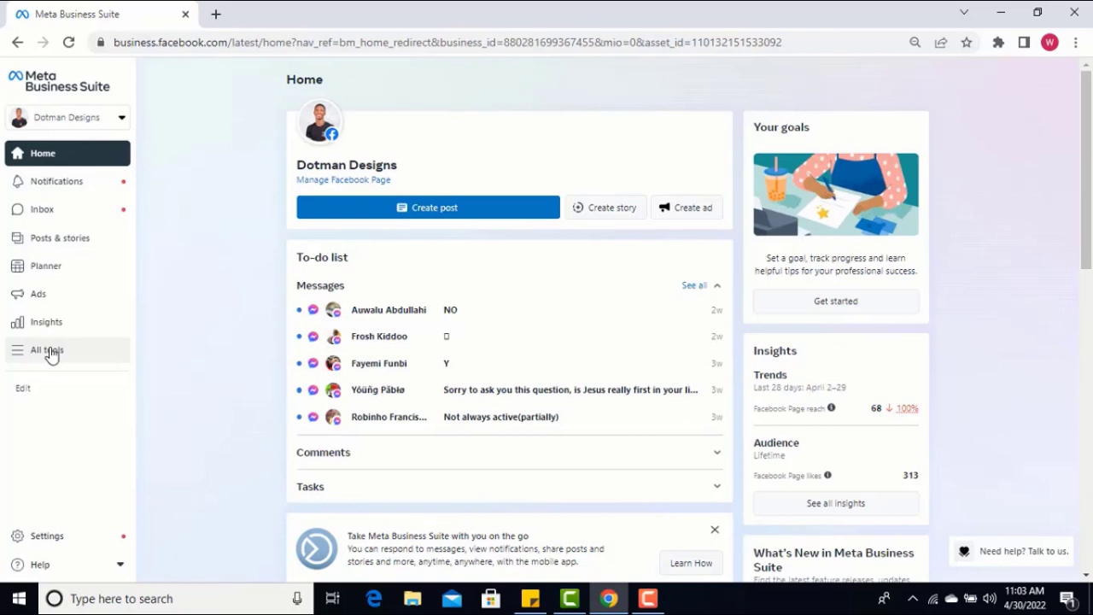
left_click(50, 354)
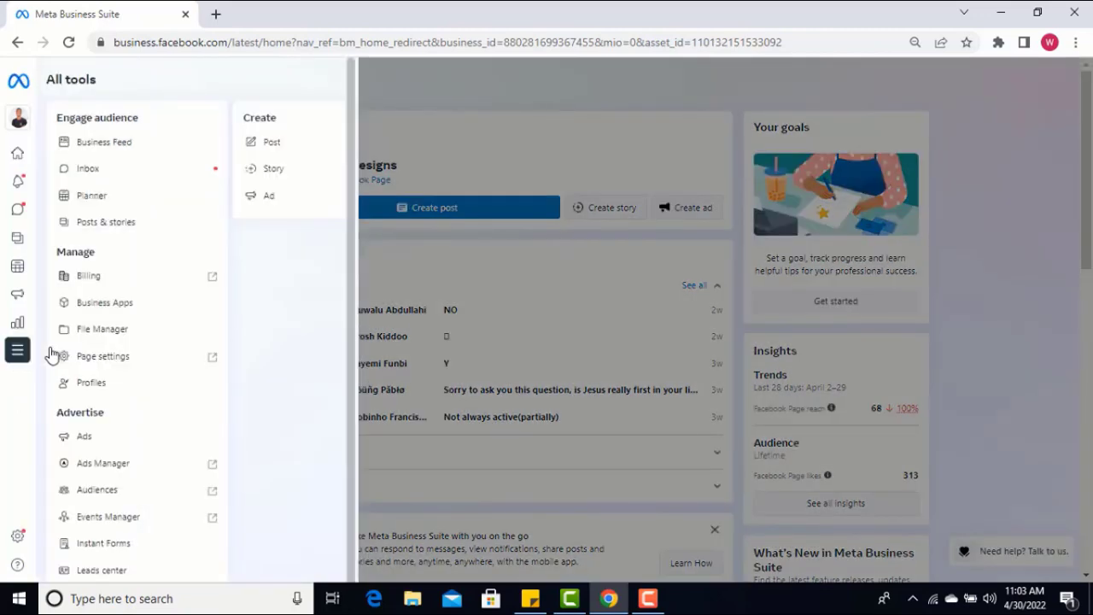
left_click(139, 471)
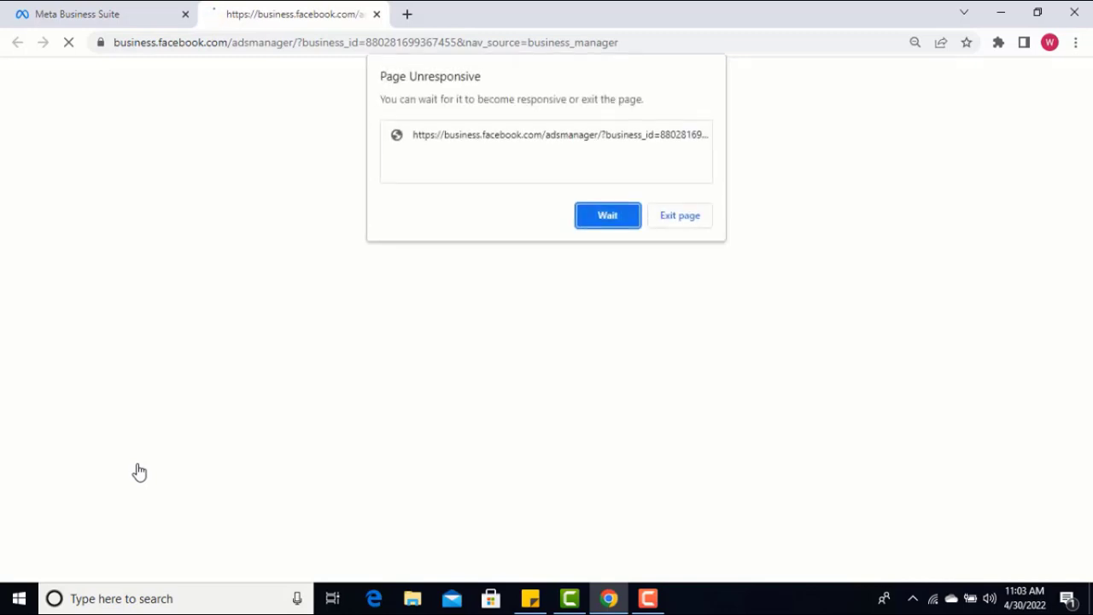
left_click(615, 217)
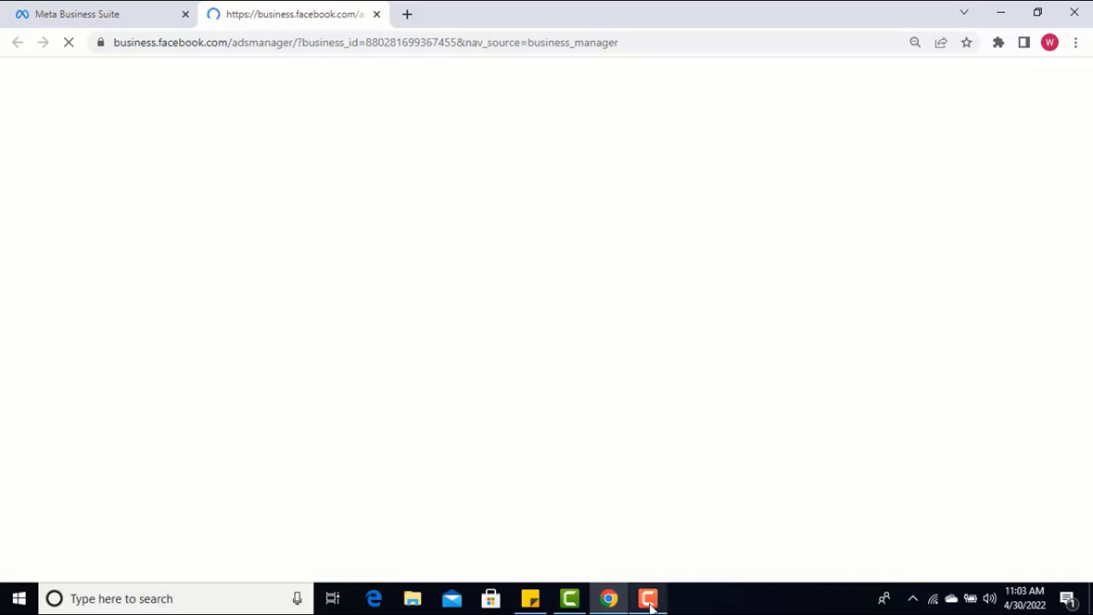
mouse_move(651, 604)
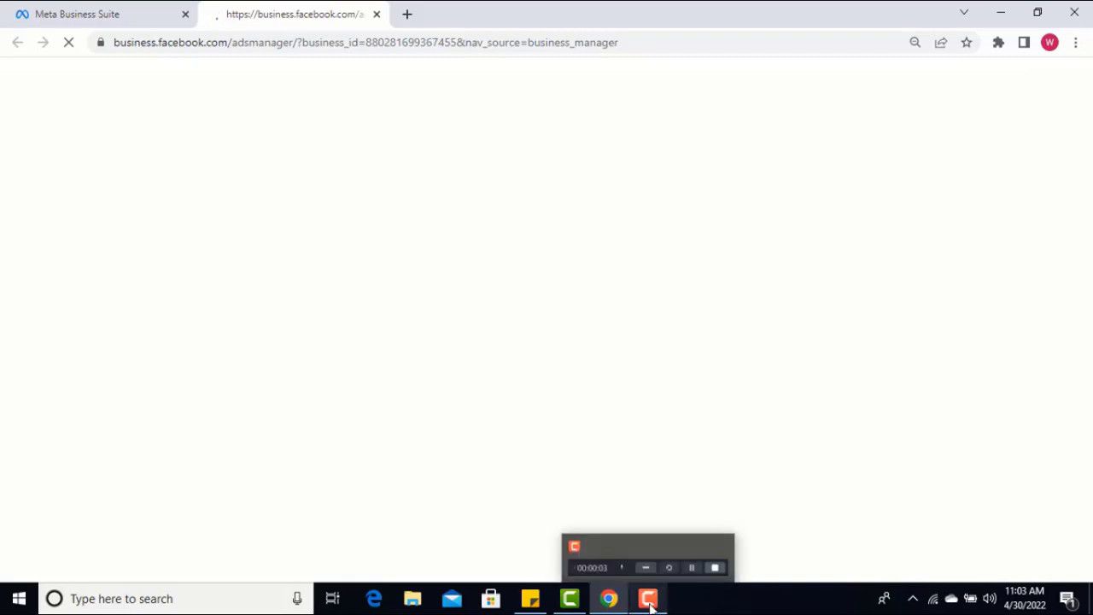
left_click(649, 600)
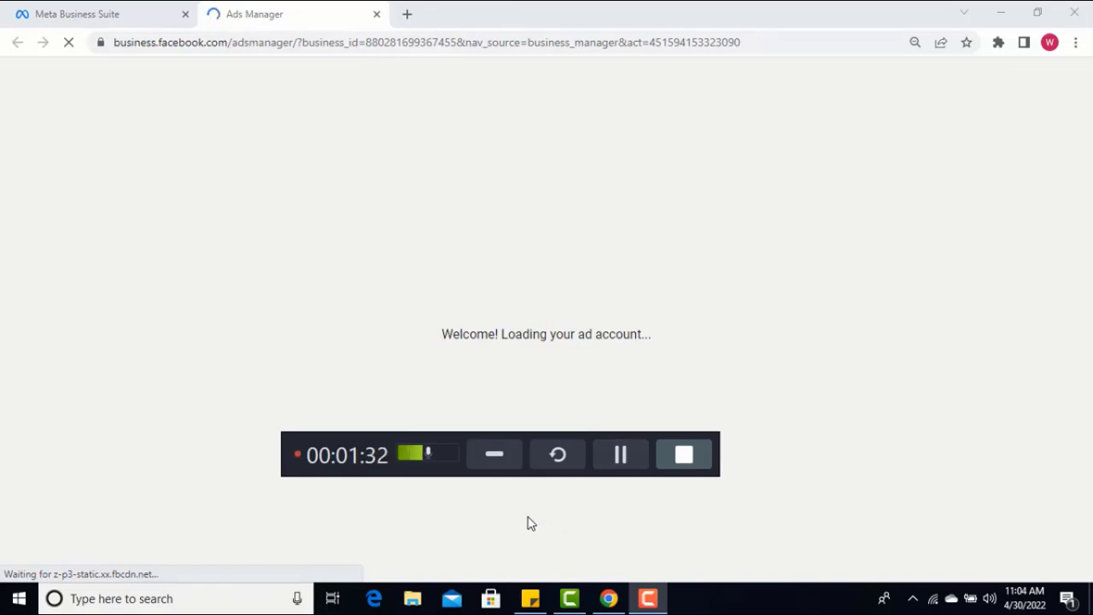
left_click(495, 455)
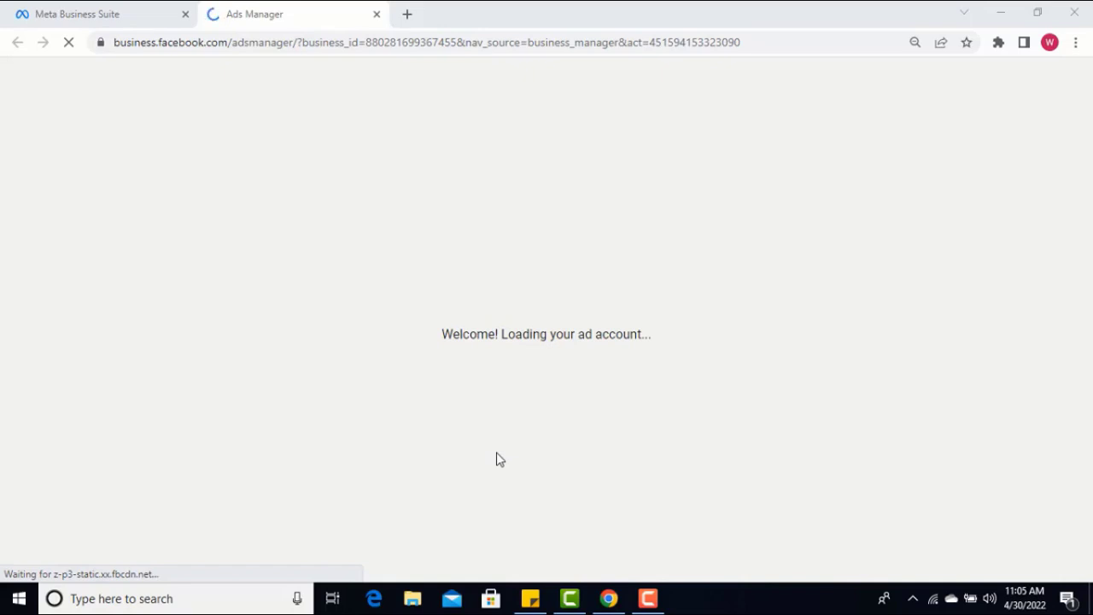
left_click(652, 603)
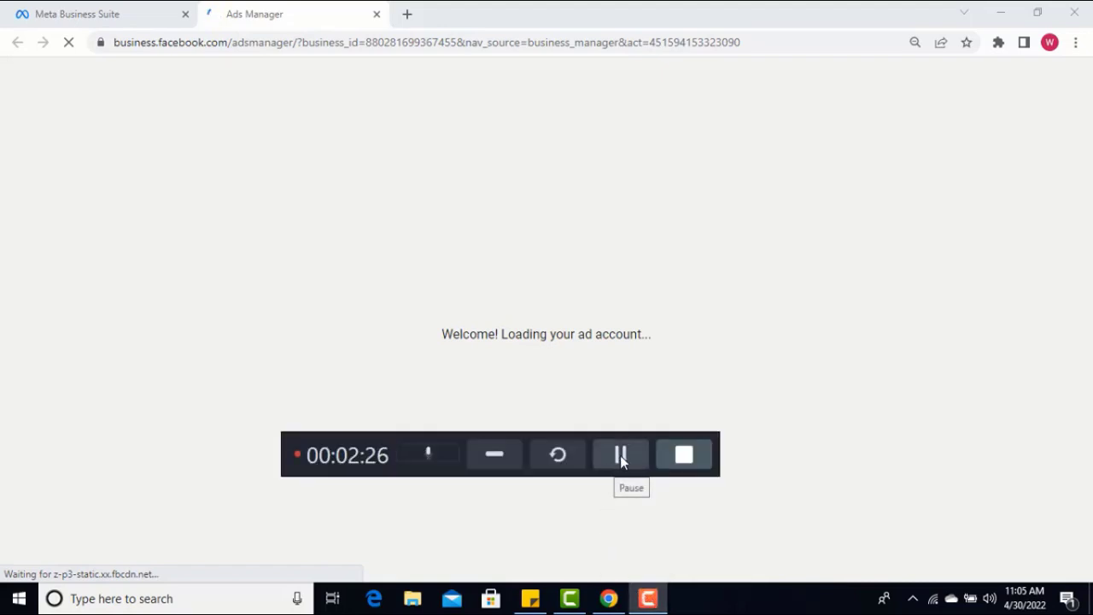
left_click(617, 465)
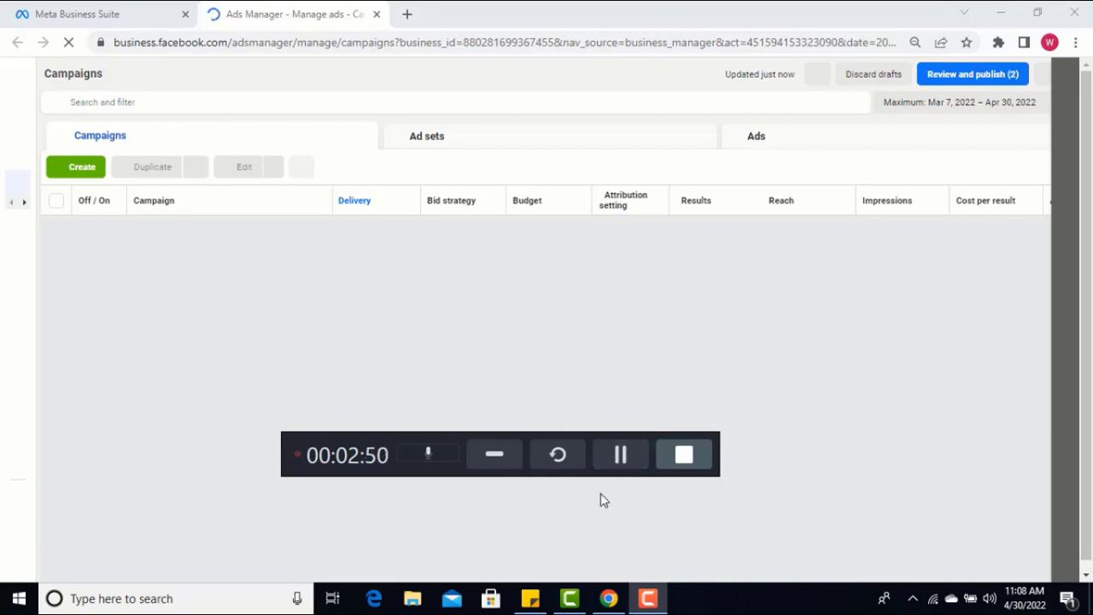
left_click(621, 456)
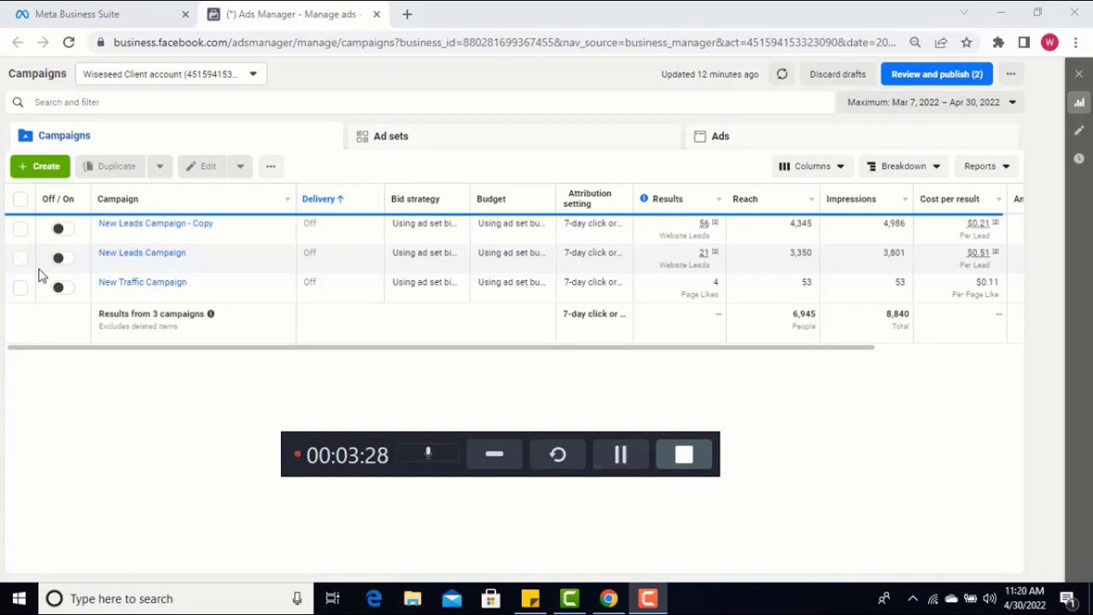
Start creating a new campaign and choose Leads as its objective
left_click(39, 171)
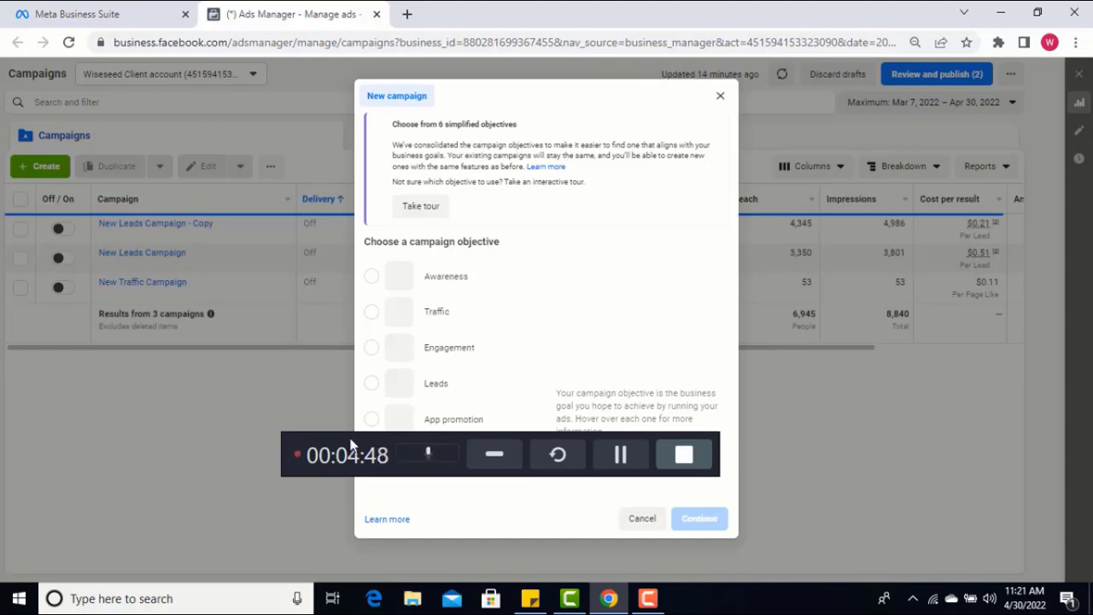
left_click_drag(348, 452, 284, 548)
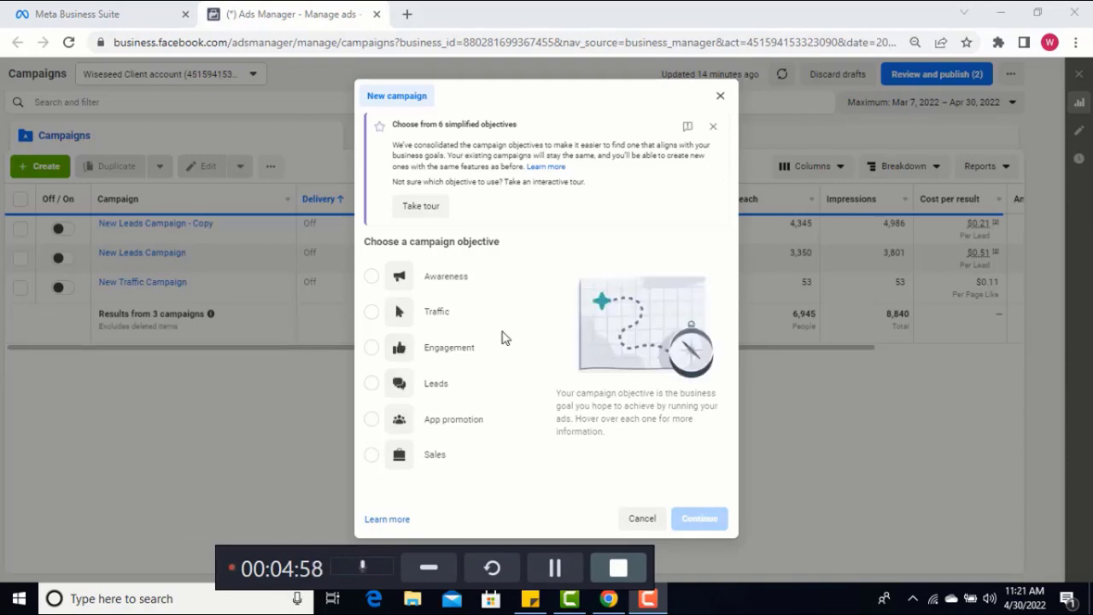
mouse_move(502, 338)
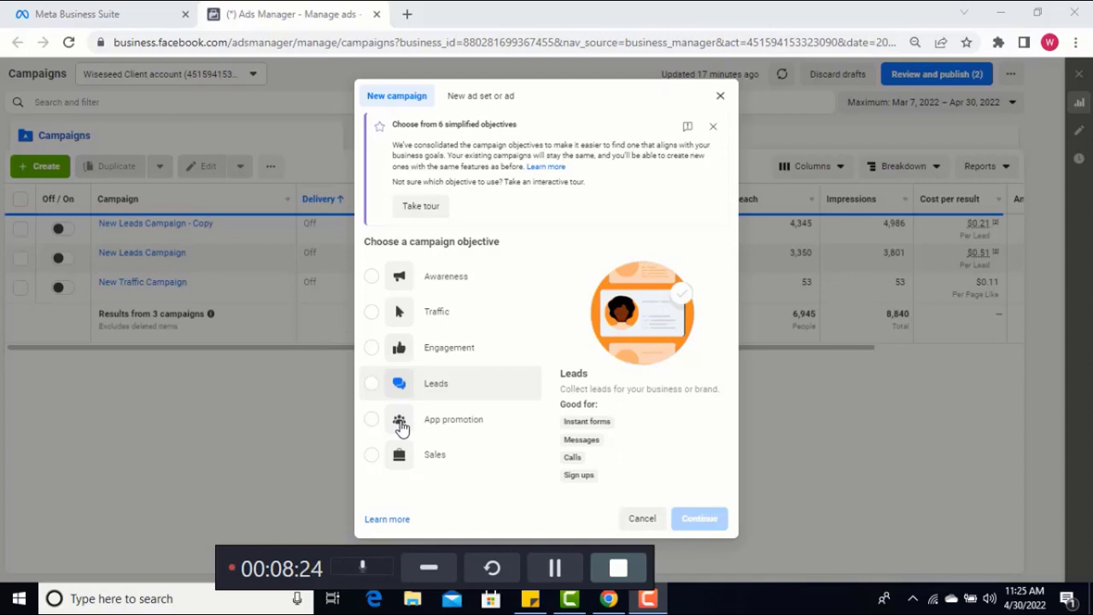
mouse_move(402, 428)
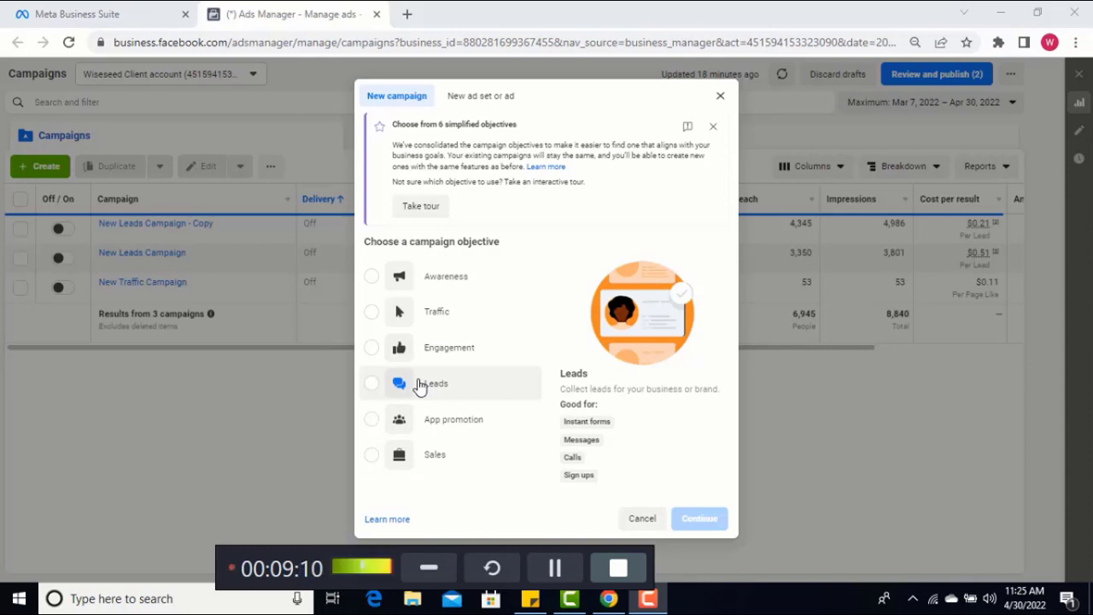
left_click(372, 385)
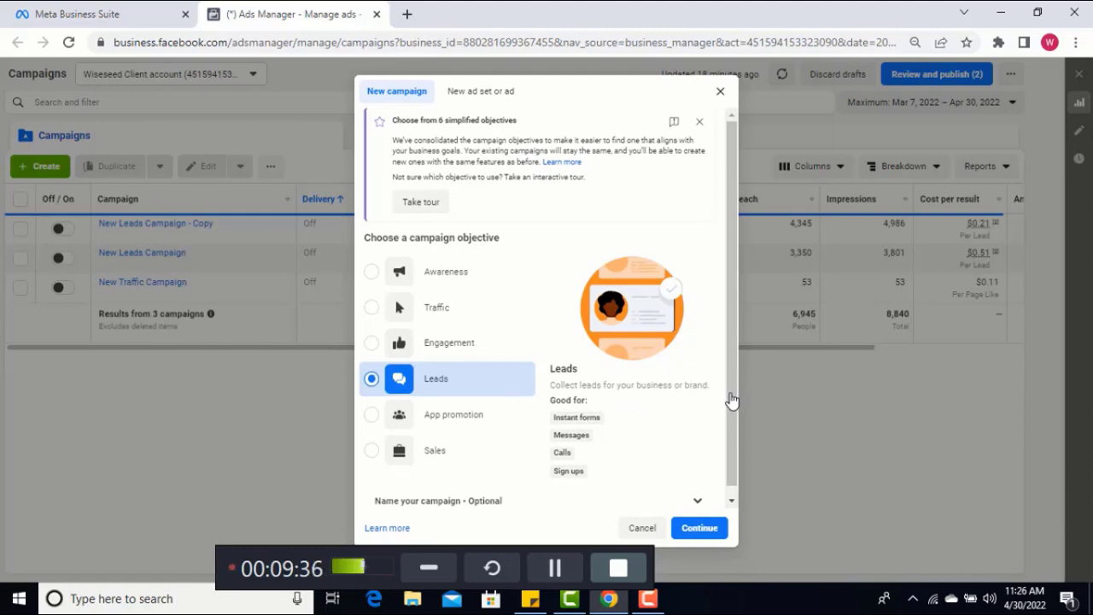
Expand the optional campaign naming section and name the campaign "Facebook Cash-out"
left_click(732, 502)
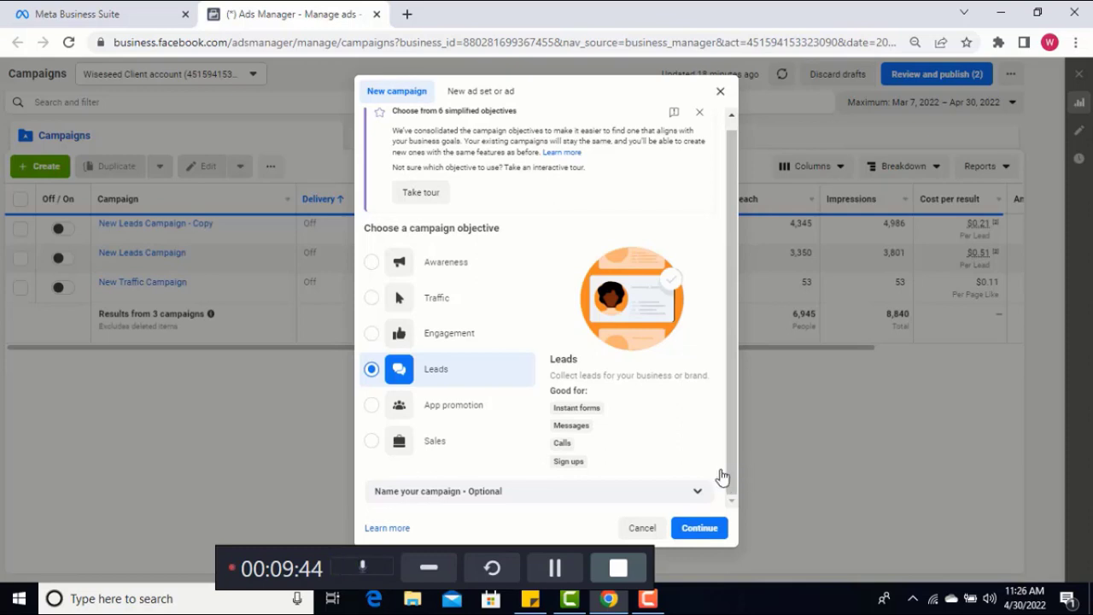
left_click(726, 491)
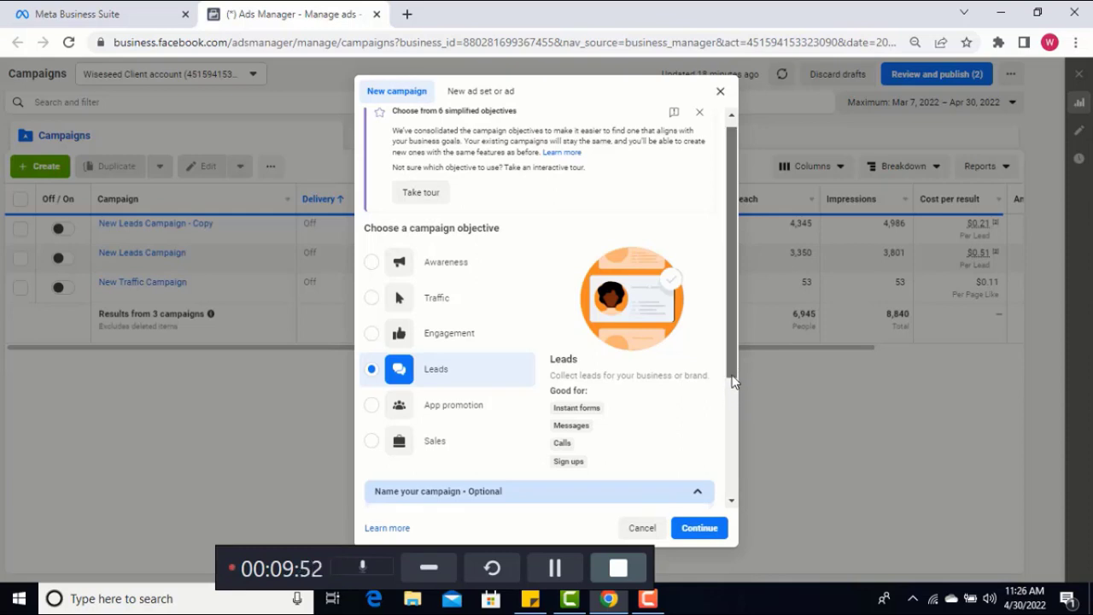
scroll(733, 403, "up", 1)
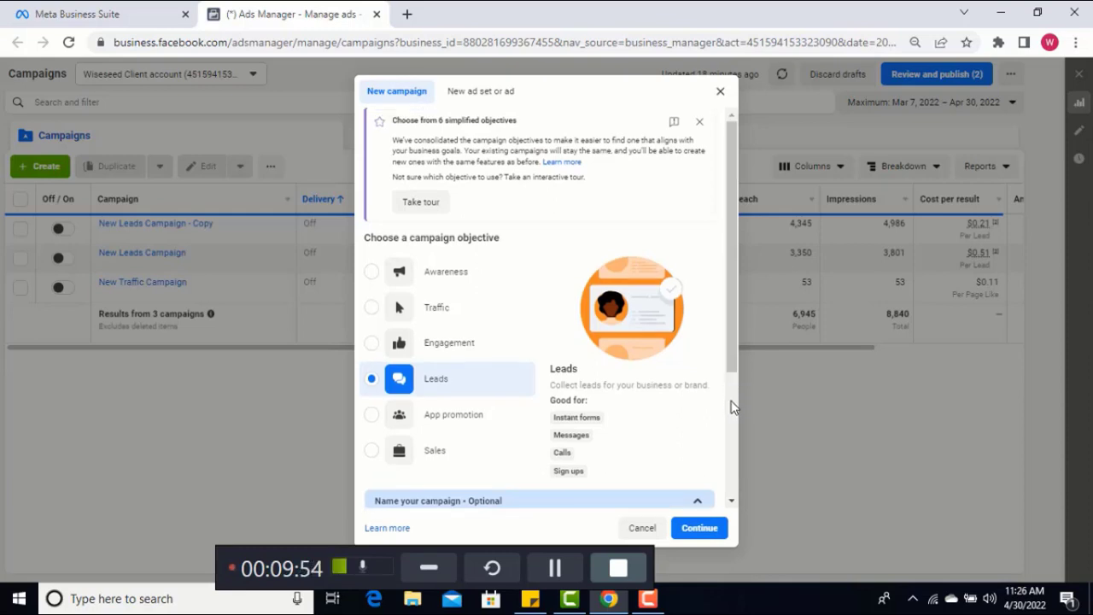
scroll(735, 376, "down", 3)
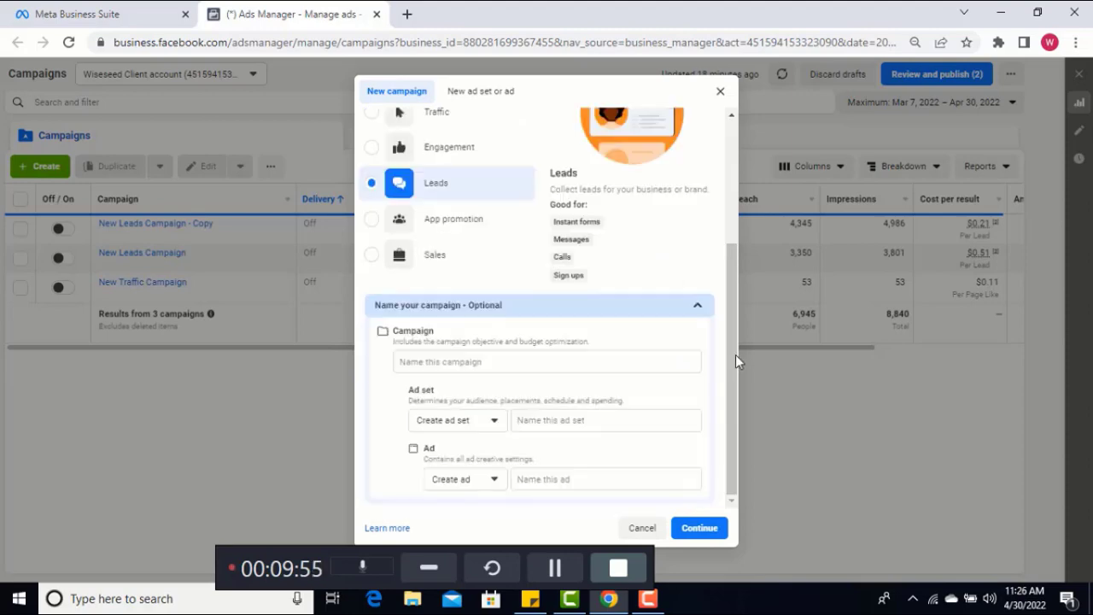
left_click(437, 360)
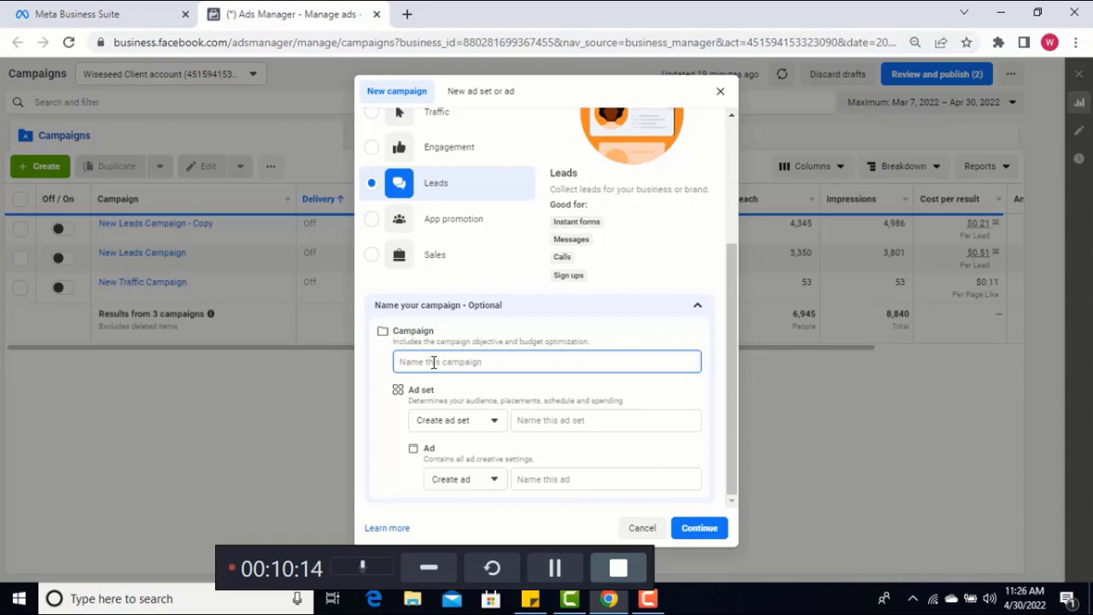
type("F")
key("ctrl+a")
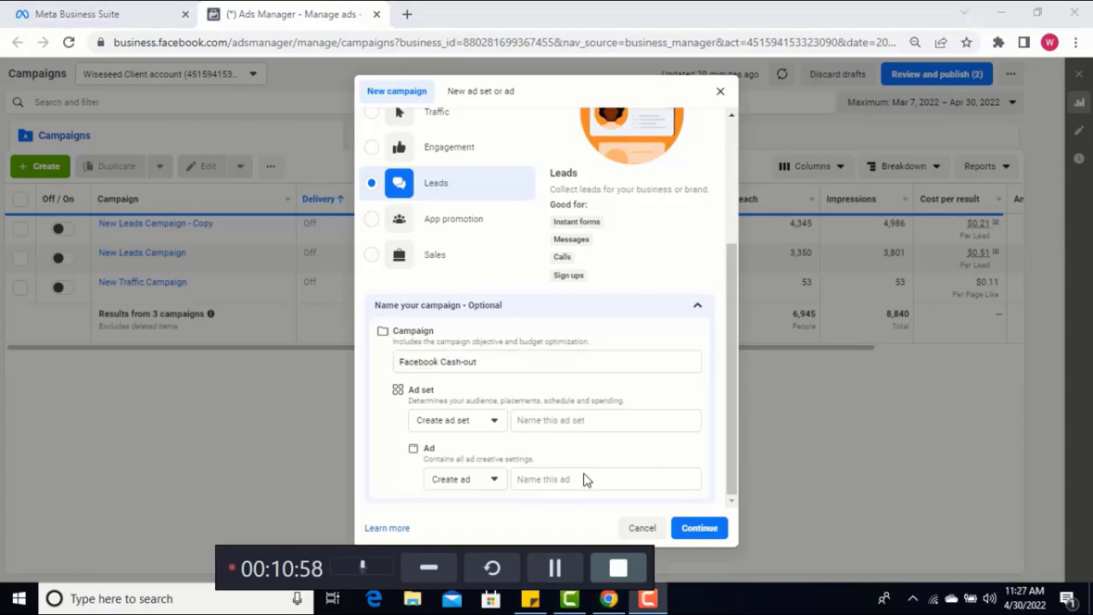
Name the ad set "test 1" and the ad "test", and continue to the campaign's settings
left_click(548, 422)
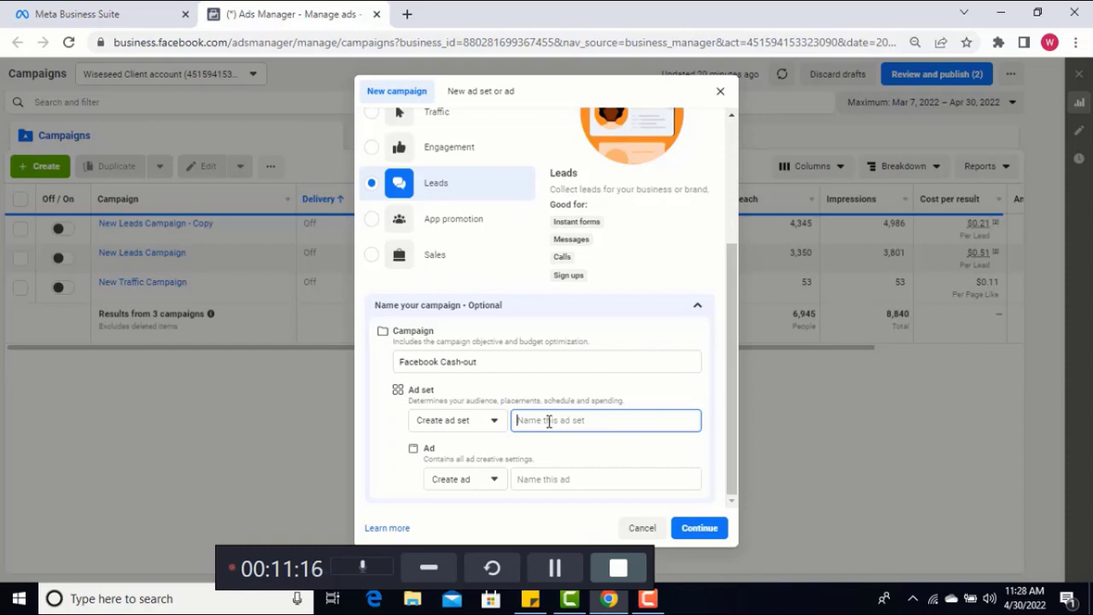
type("test")
type("1")
left_click(536, 482)
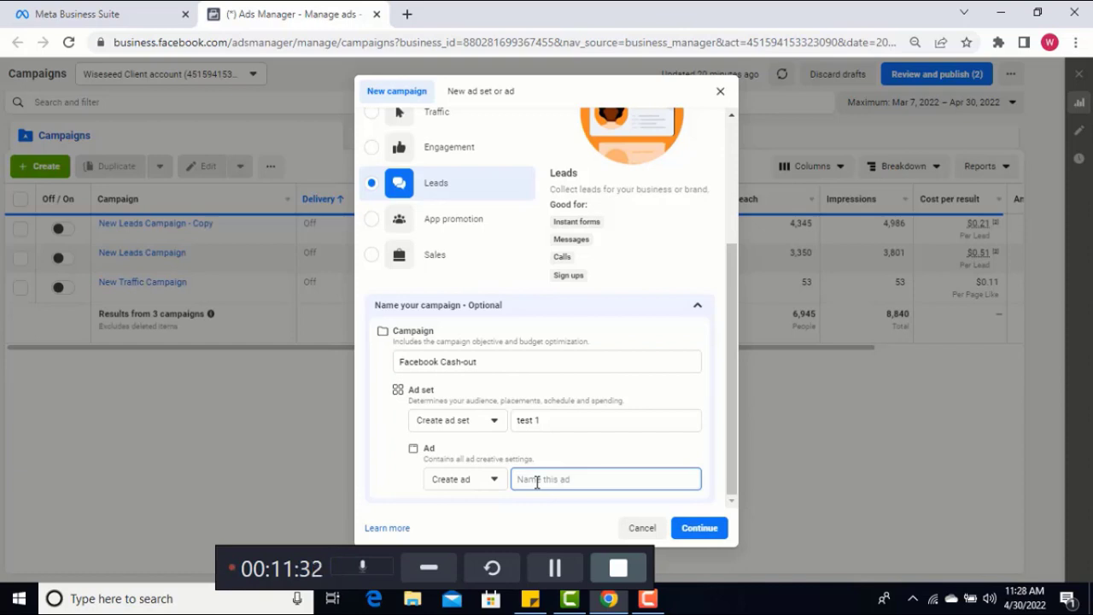
type("test")
left_click(699, 529)
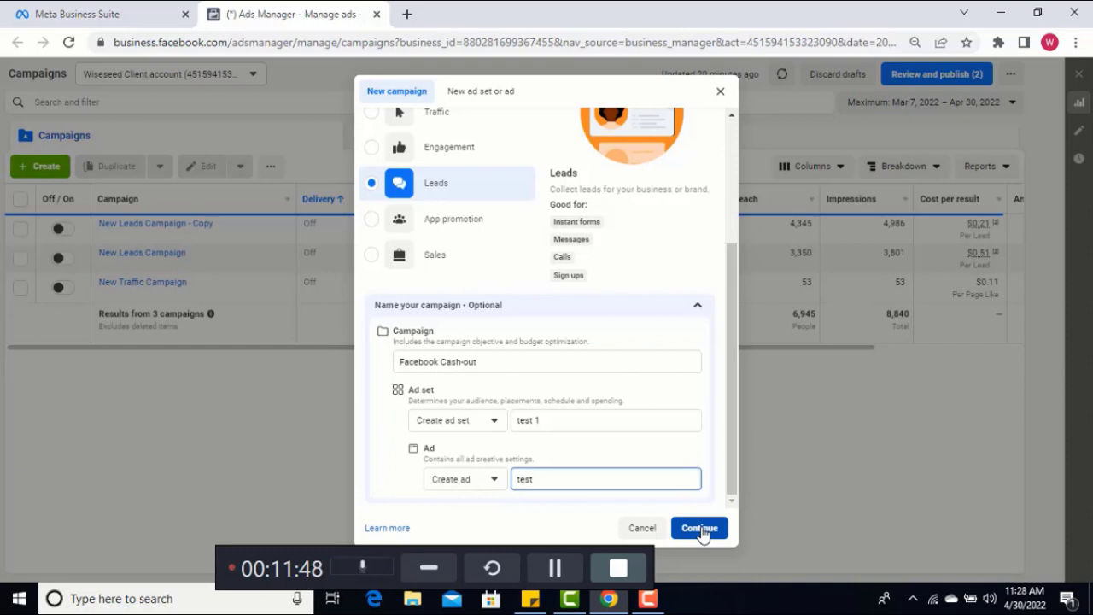
left_click(700, 530)
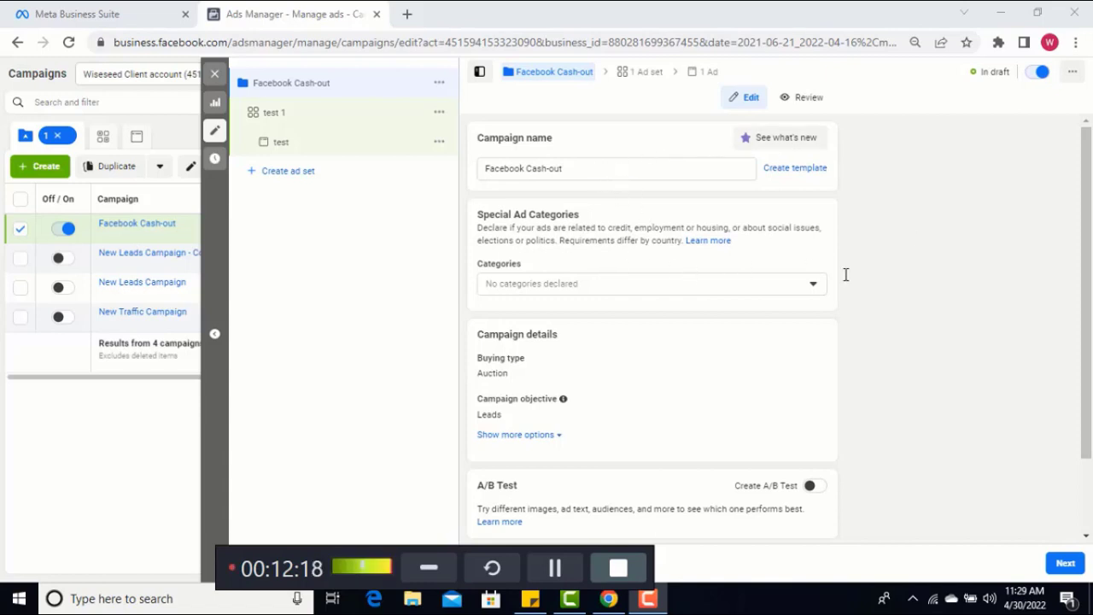
Review the available Special Ad Categories and close the list without declaring any
left_click(817, 284)
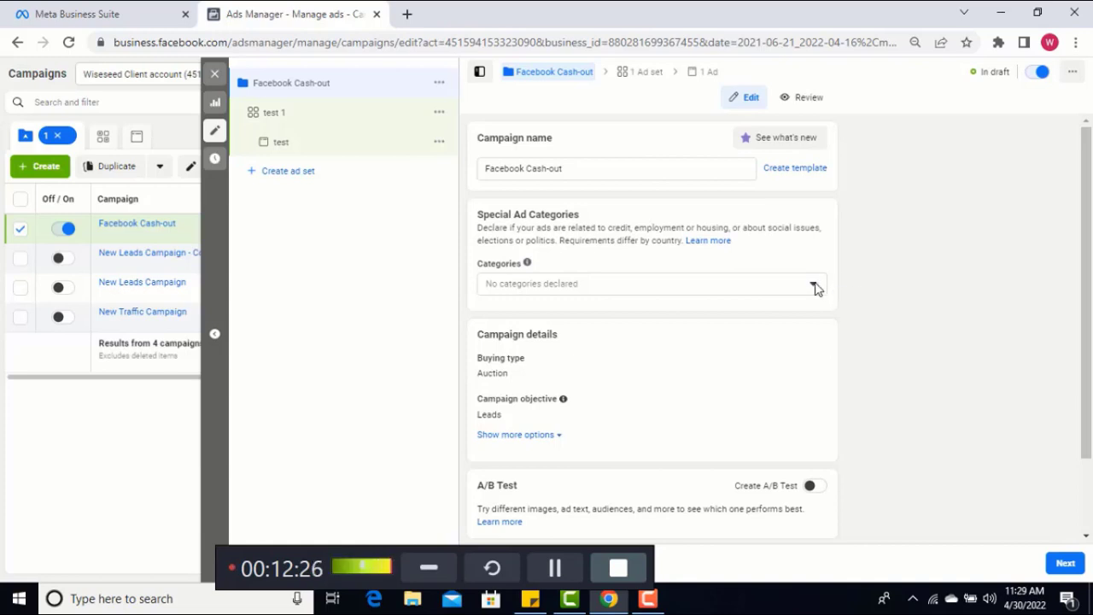
left_click(812, 289)
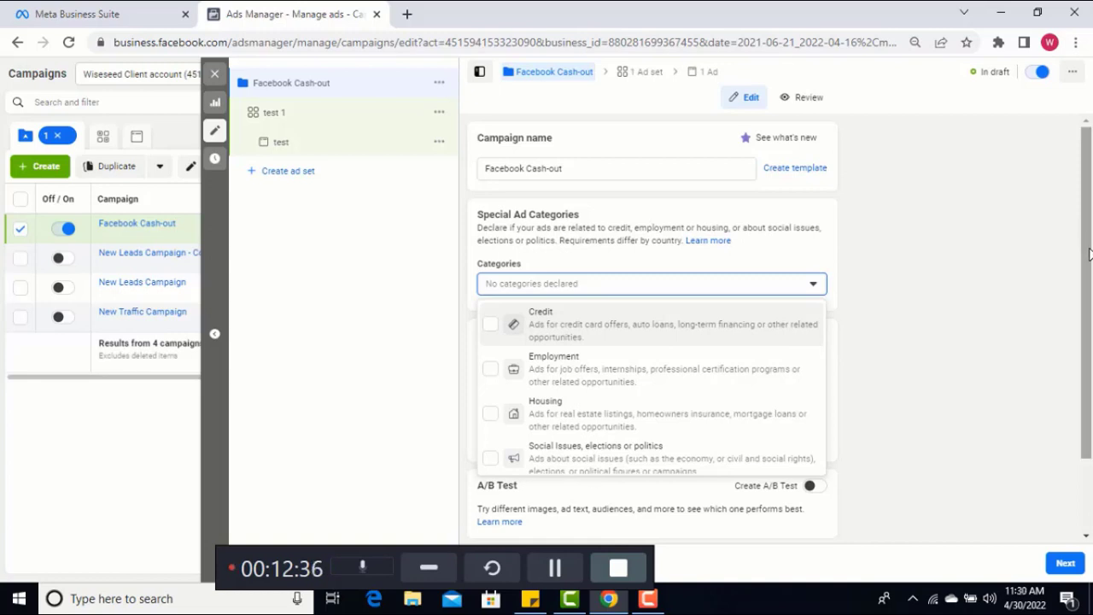
scroll(747, 372, "down", 1)
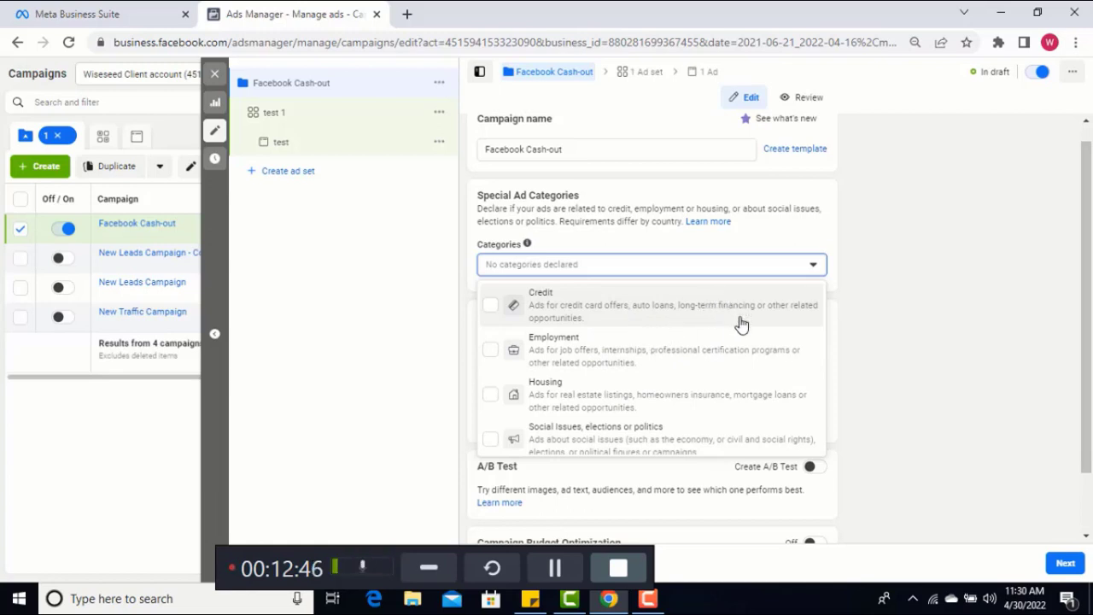
left_click(818, 266)
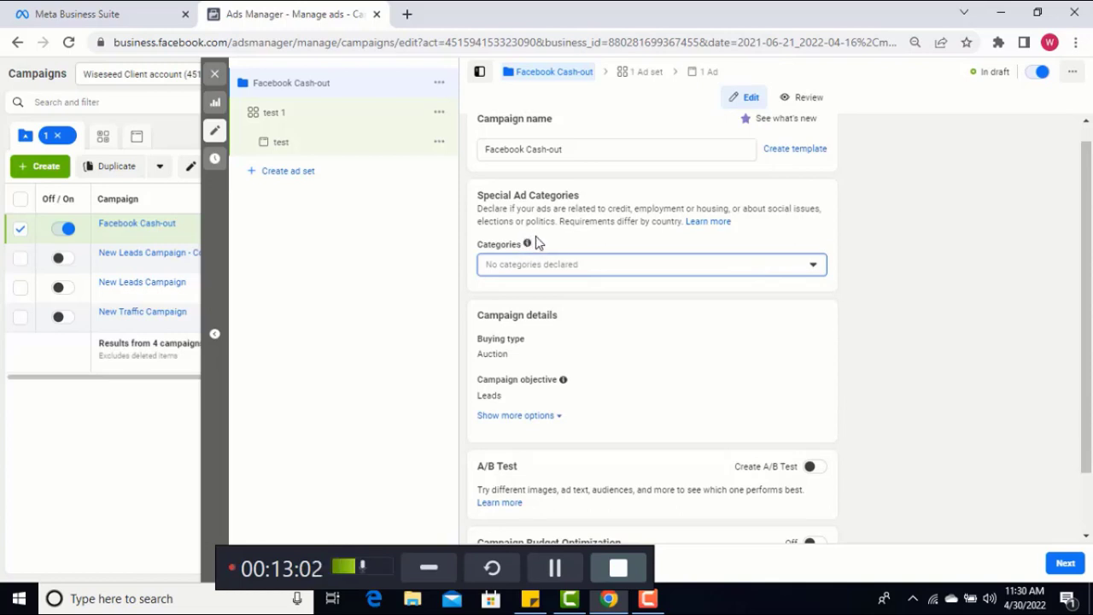
Check the remaining campaign settings, leave them unchanged, and continue to the beginning of the "test 1" ad set's settings
mouse_move(527, 246)
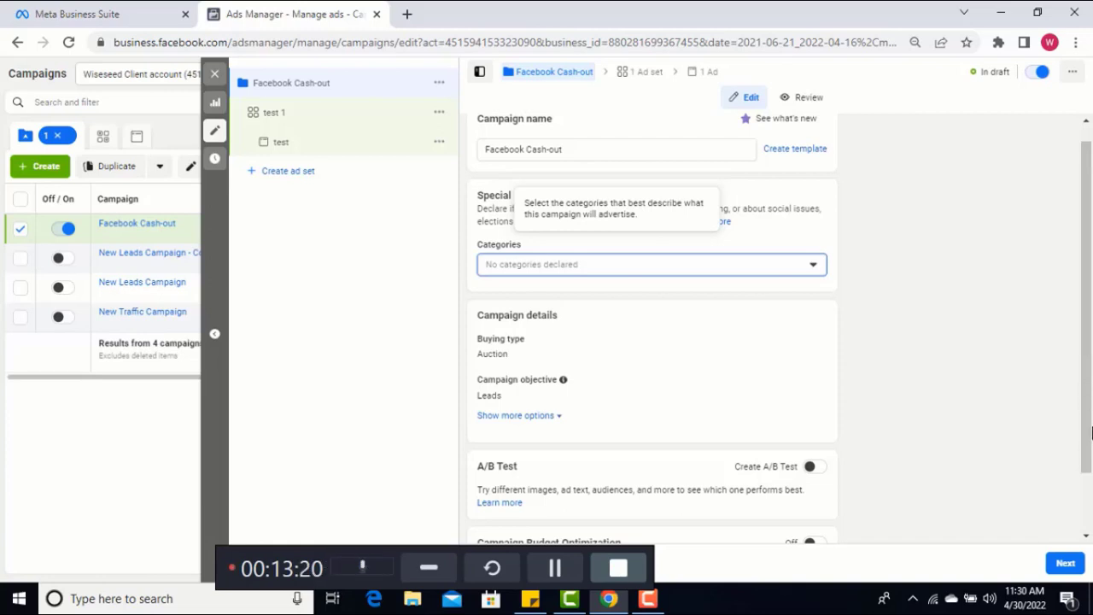
scroll(1088, 401, "down", 1)
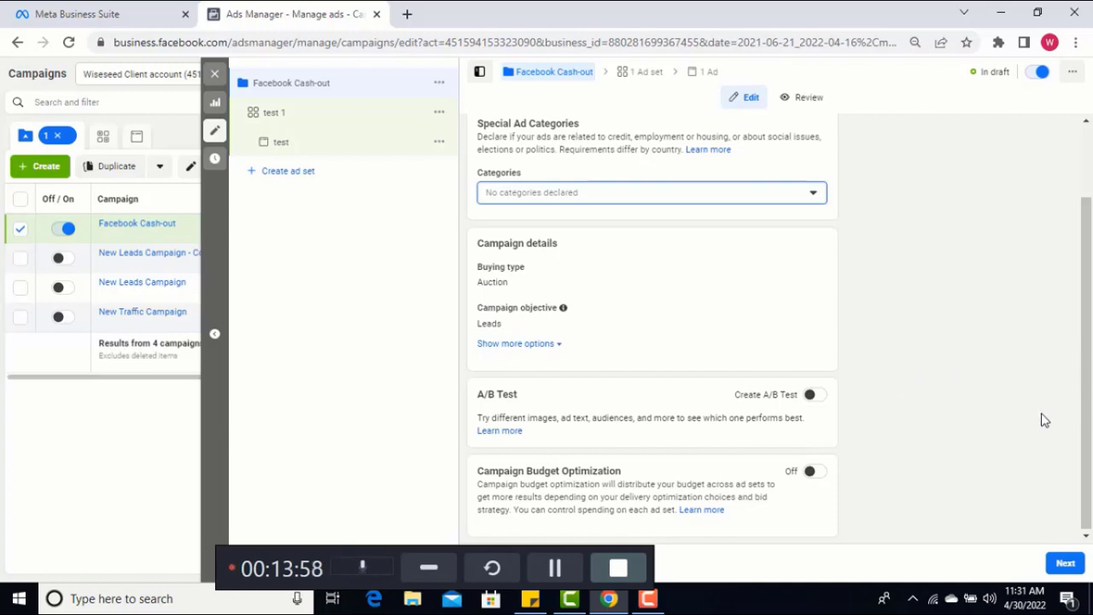
left_click(1071, 564)
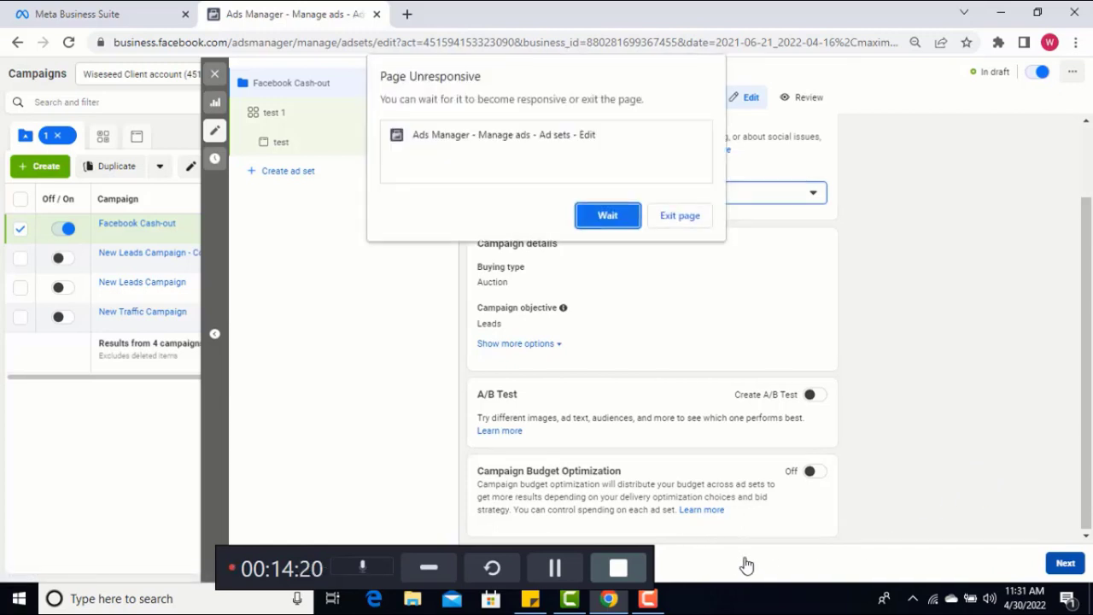
left_click(602, 216)
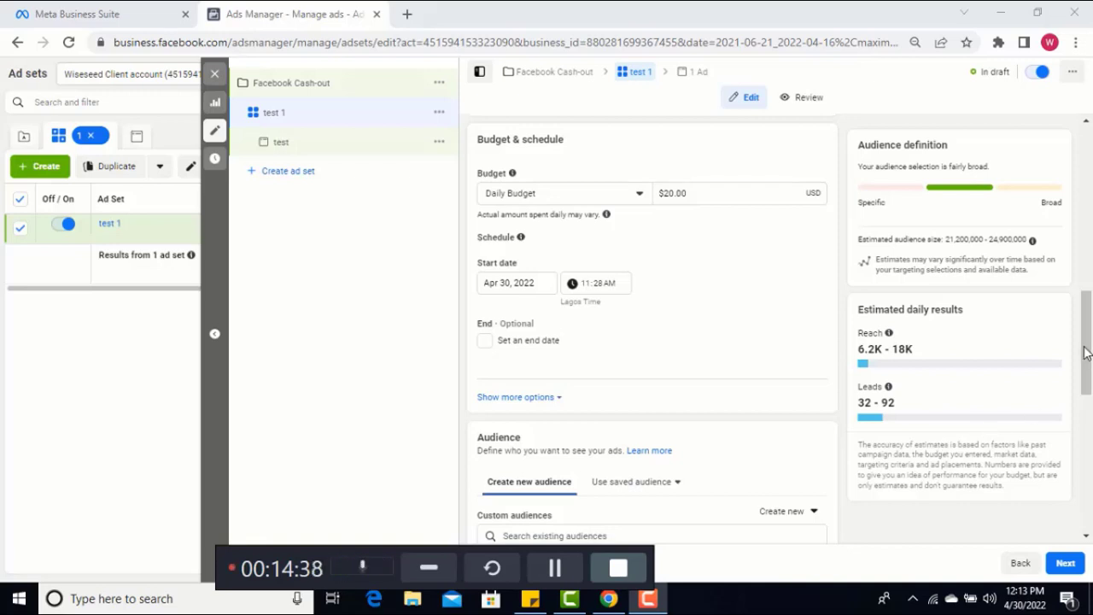
left_click_drag(1085, 353, 1089, 277)
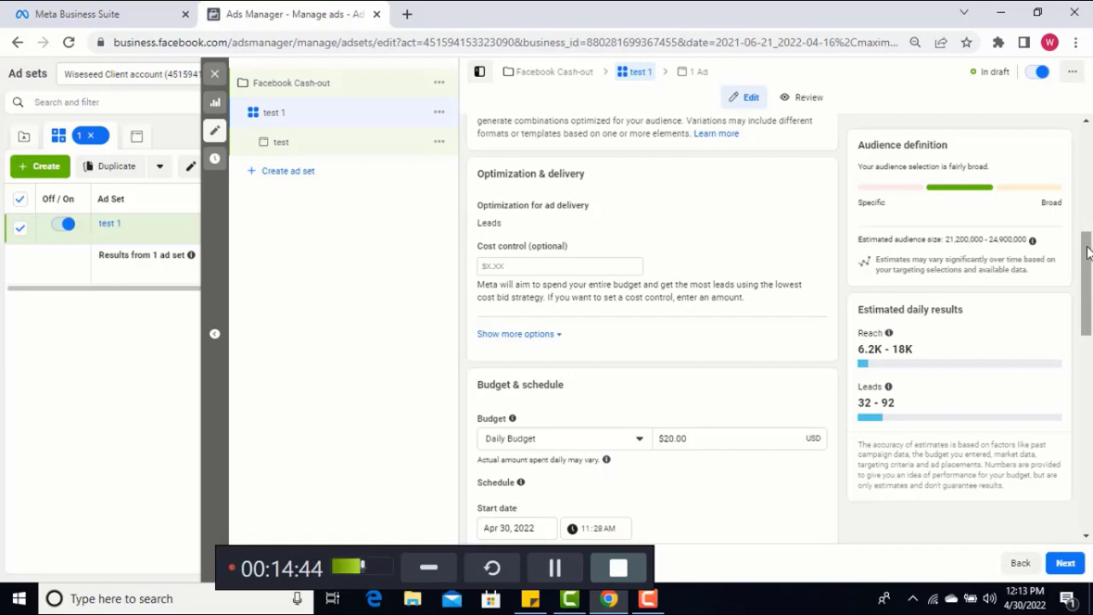
left_click_drag(1089, 229, 1089, 173)
scroll(1089, 173, "up", 1)
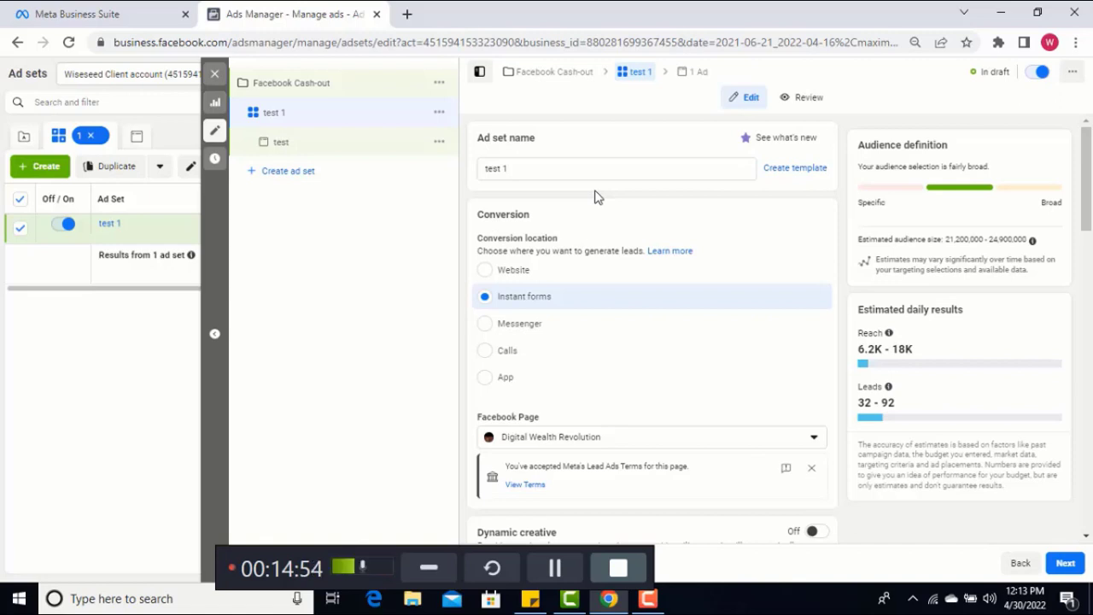
Open iteachwisebusiness.website/fbacob-signup/ in a new browser tab
left_click(407, 16)
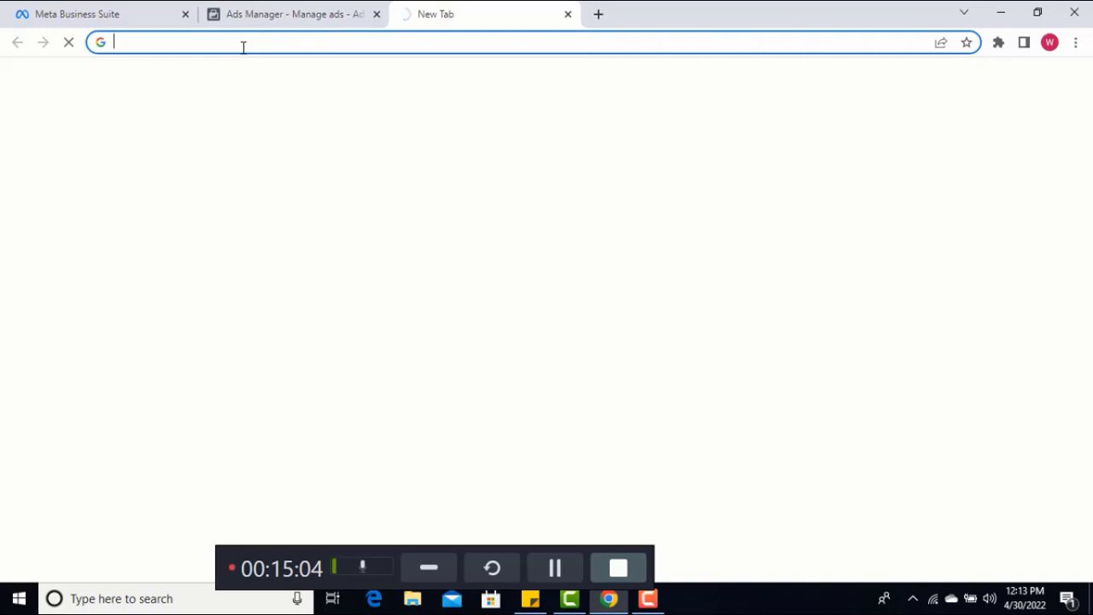
type("iteach")
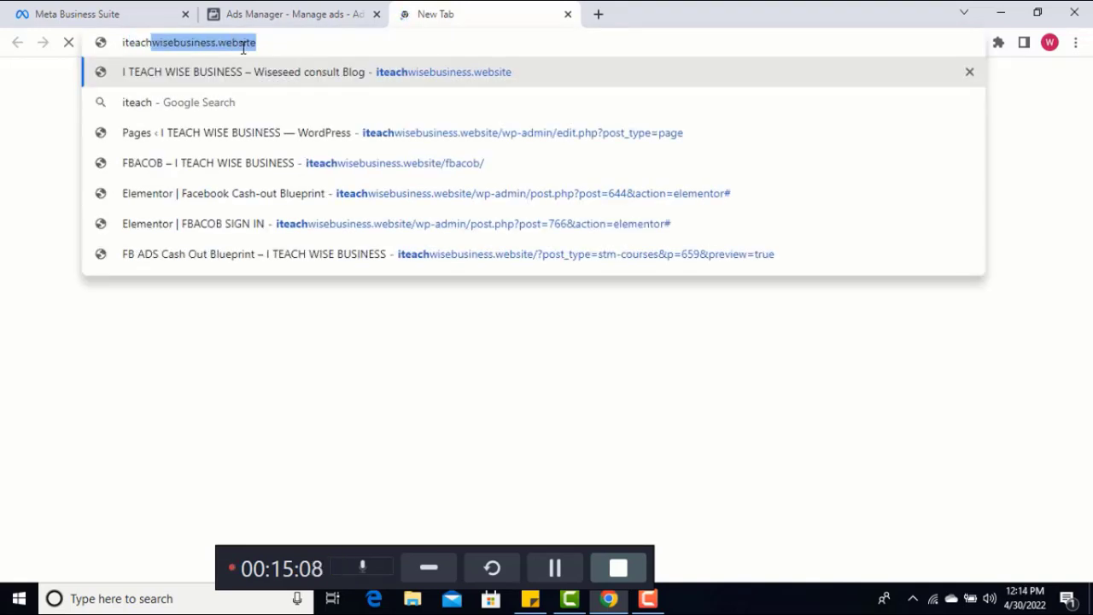
type("wise")
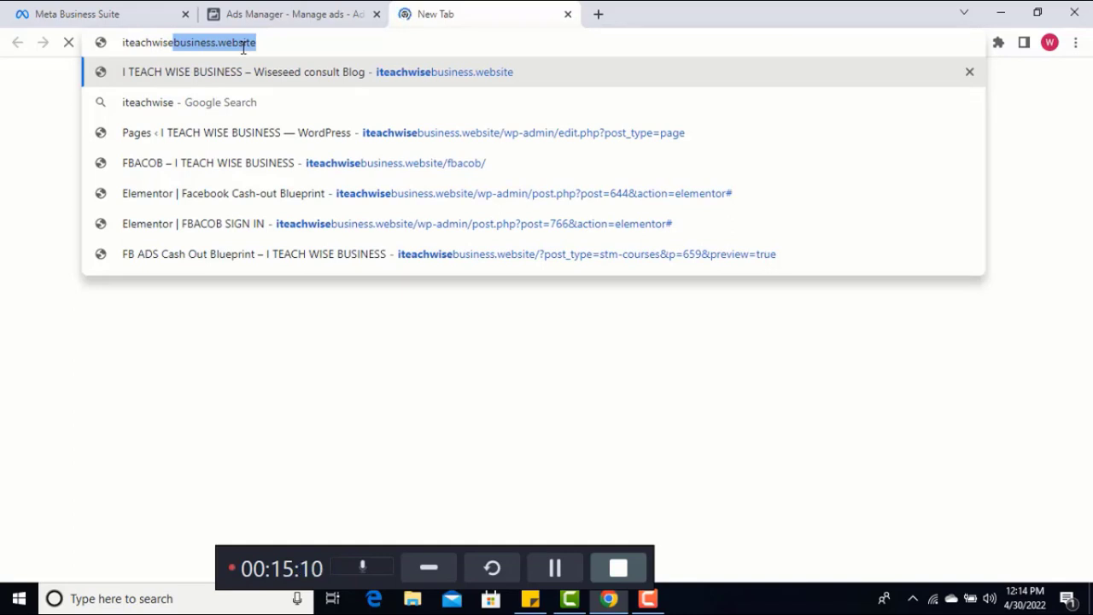
type("business")
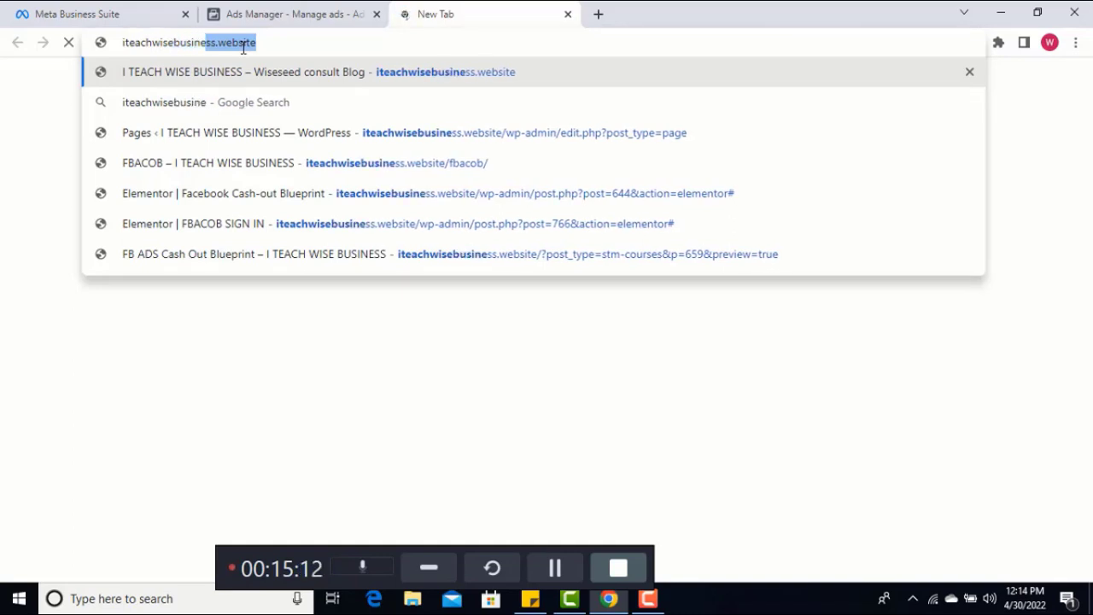
type(".w")
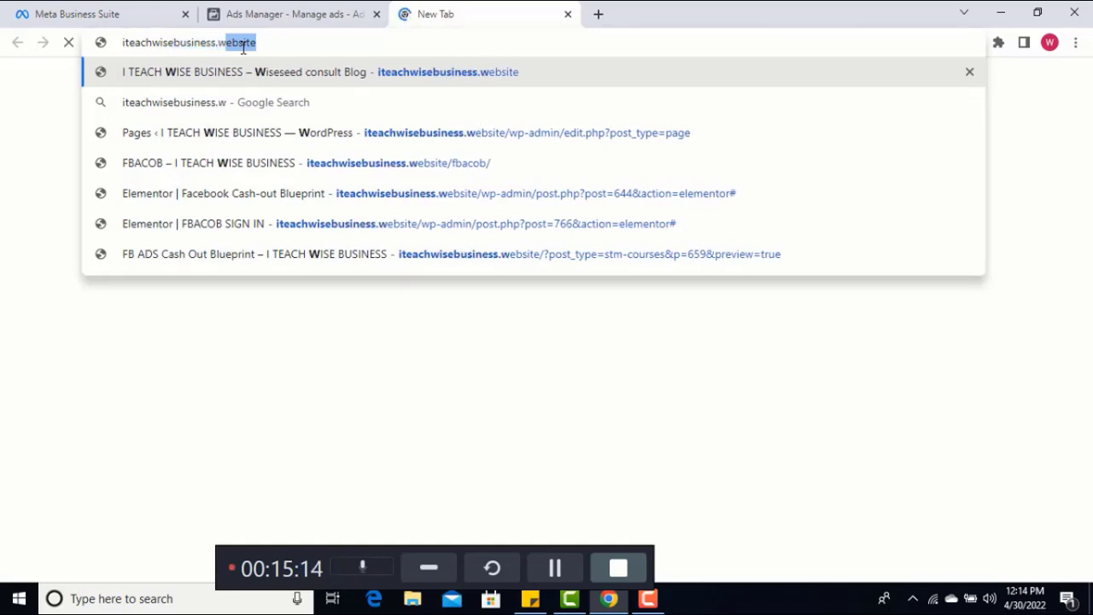
type("ebsite")
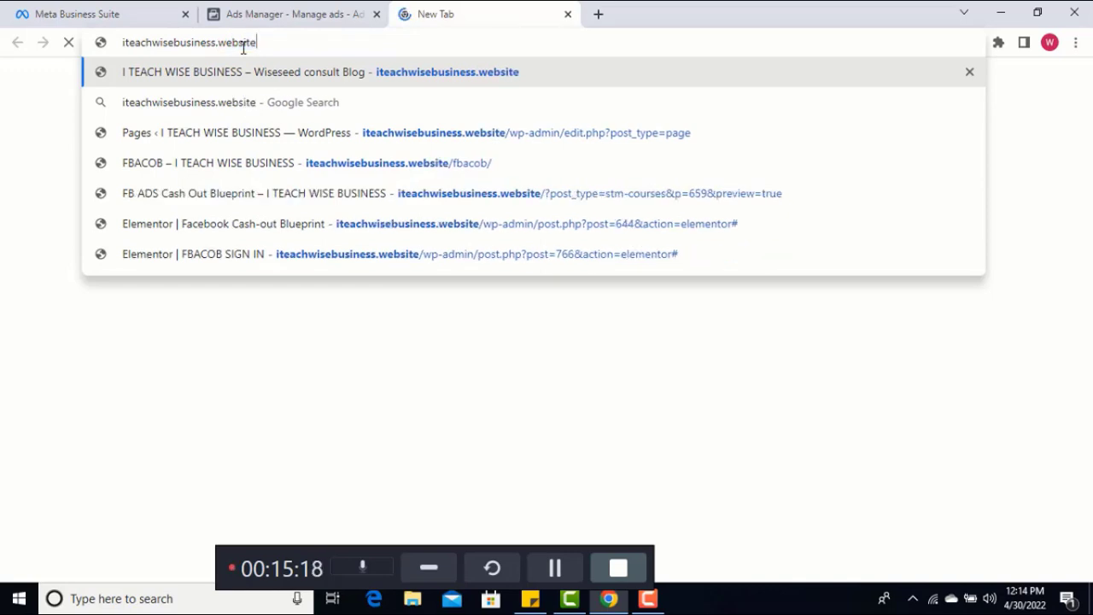
type("/")
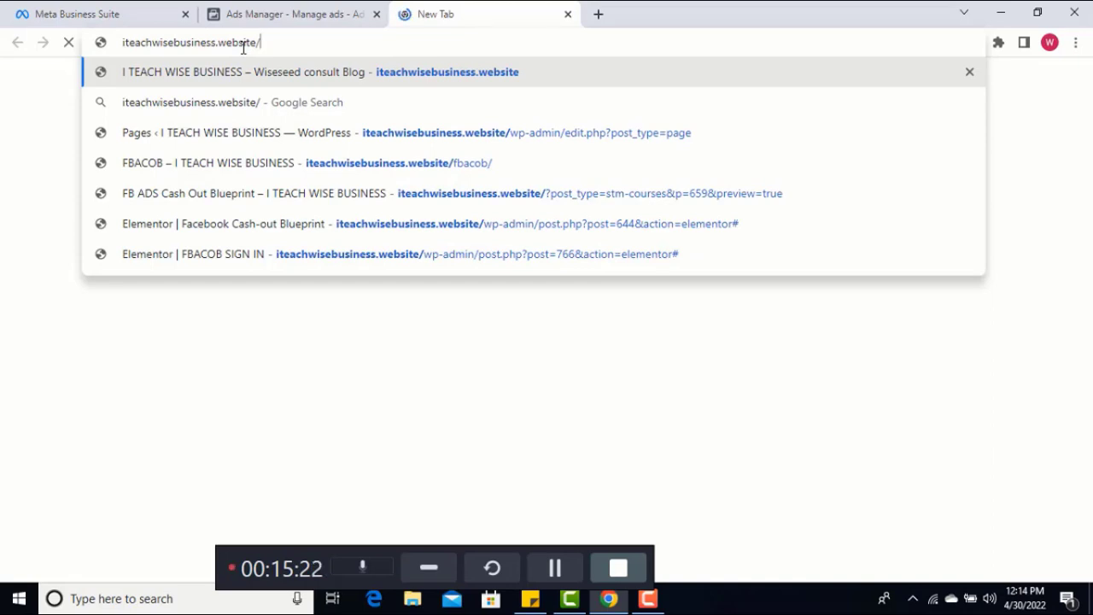
type("fbacob")
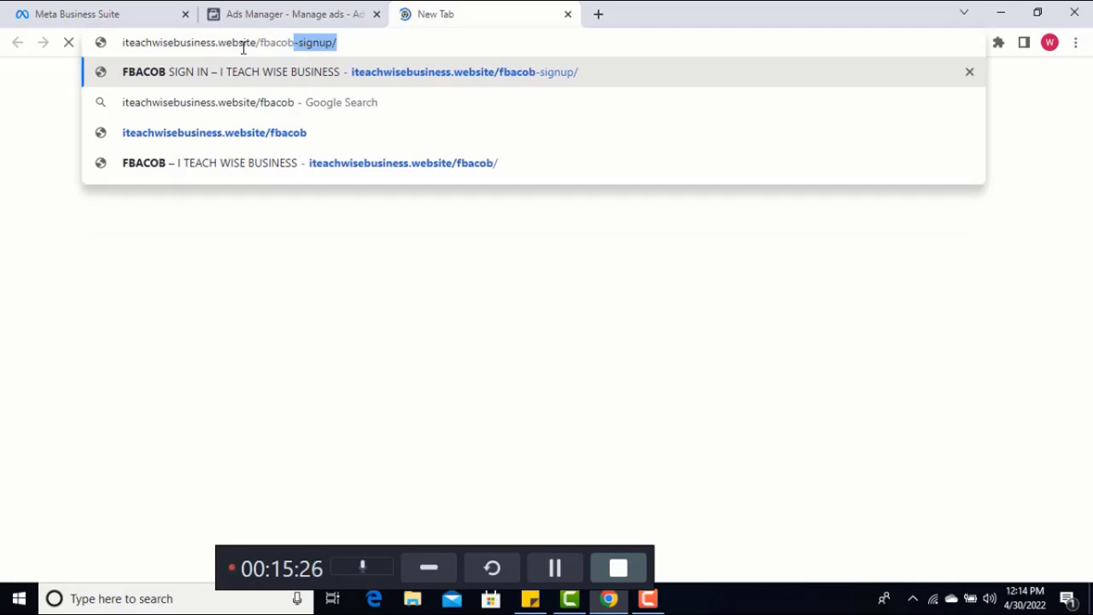
type("-sign")
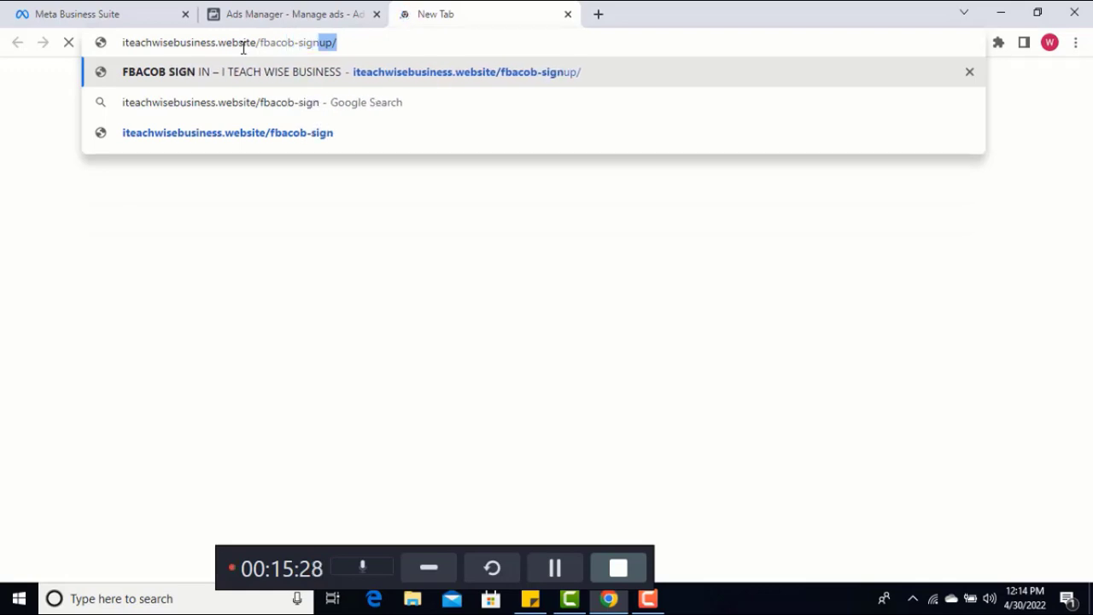
type("up/")
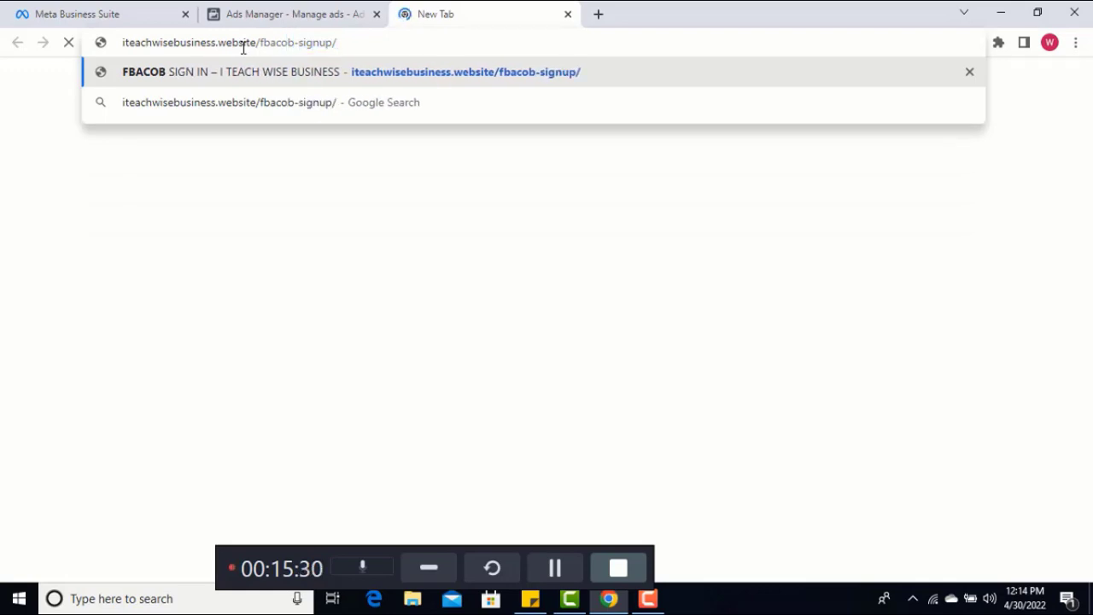
key("Return")
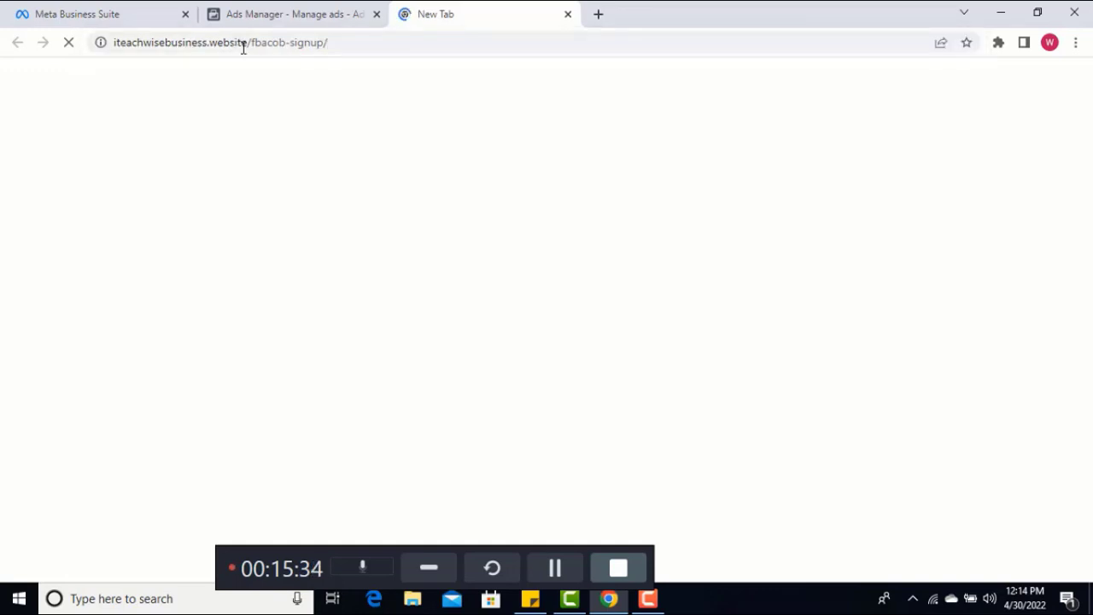
Check on the signup page's loading and return to the ad set in Ads Manager, waiting for it to respond
left_click(285, 16)
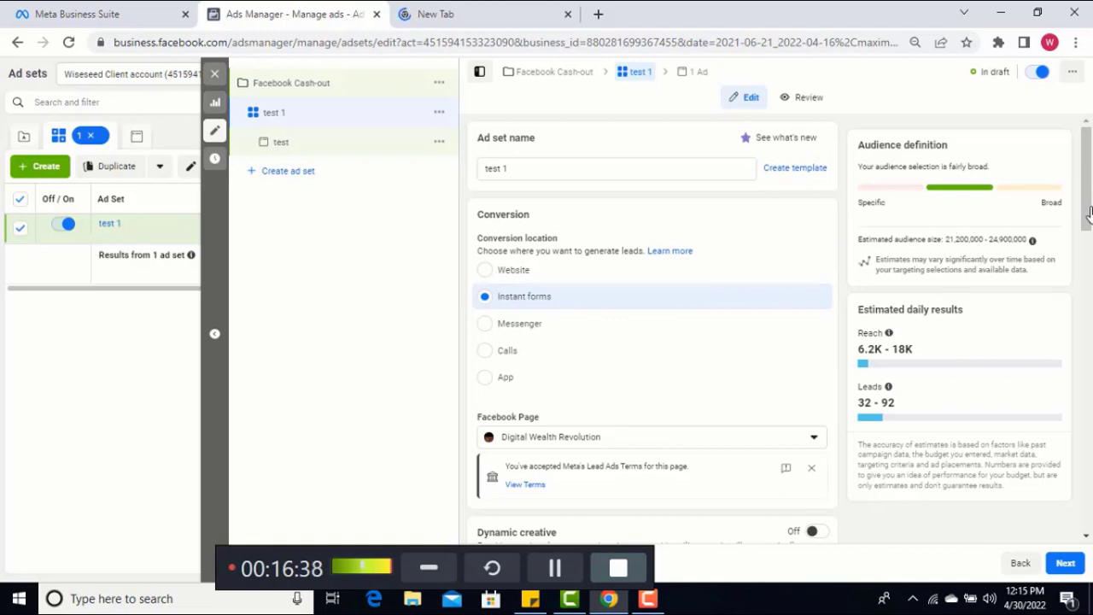
left_click(455, 7)
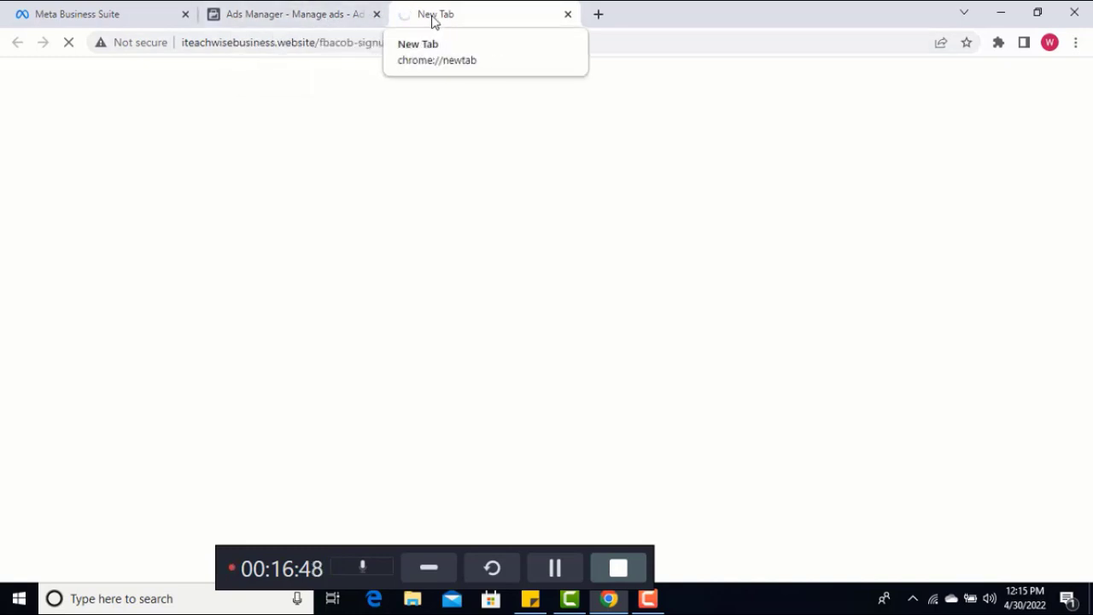
left_click(328, 14)
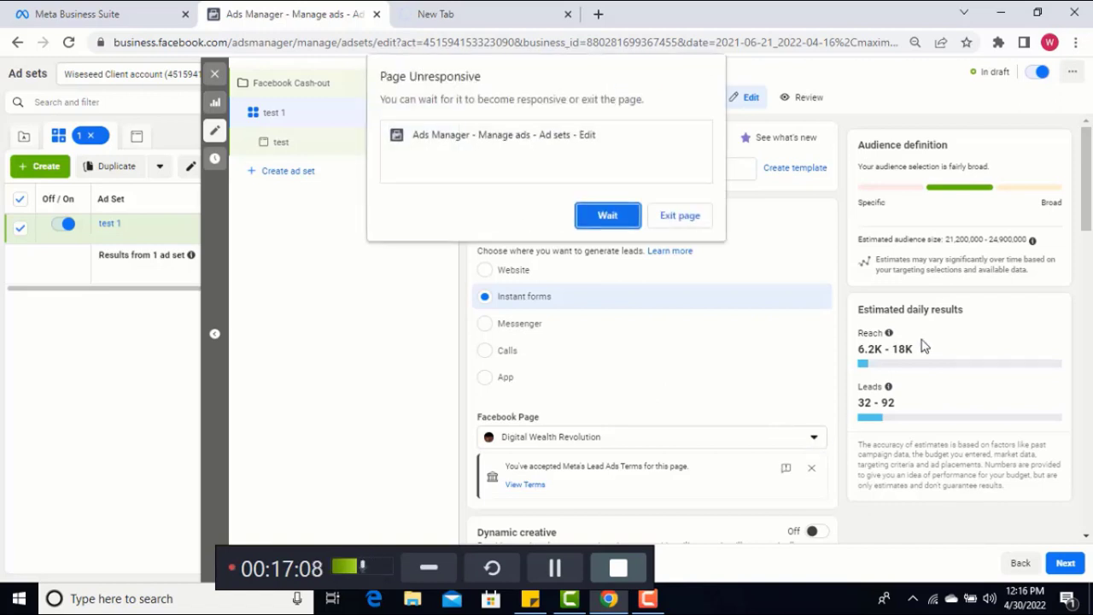
left_click(605, 219)
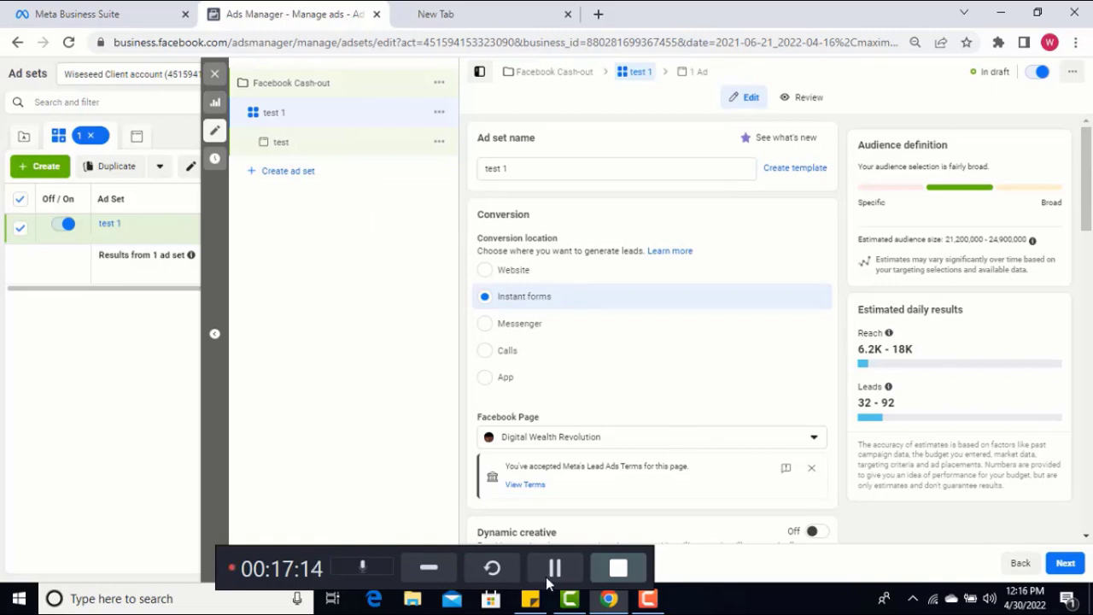
Change the ad set's Facebook Page to Wiseseed Consults, waiting for the page whenever it stops responding
scroll(725, 386, "down", 2)
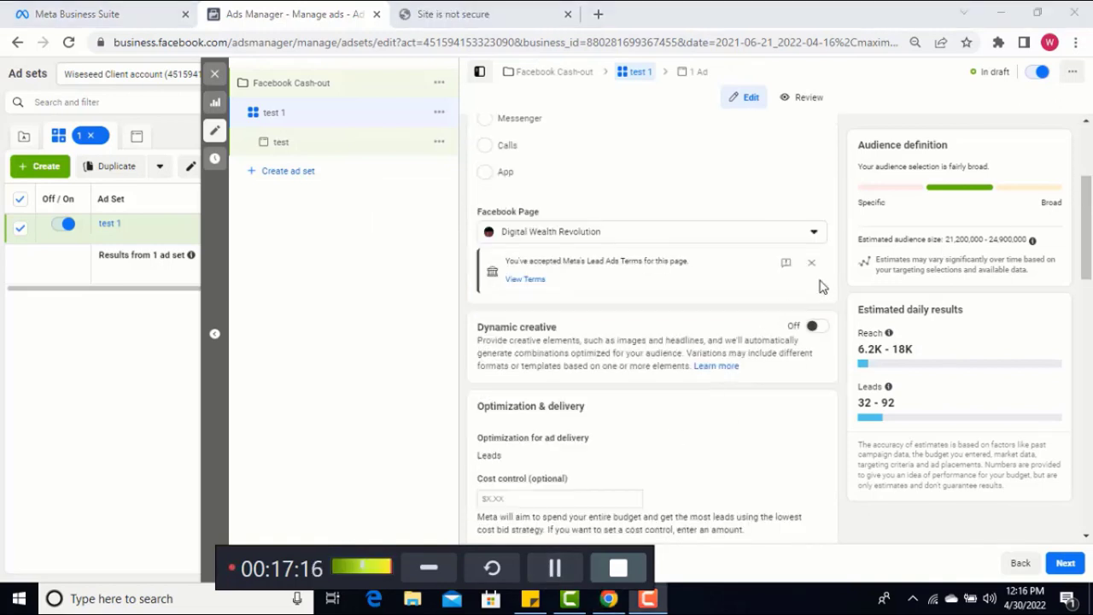
left_click(813, 242)
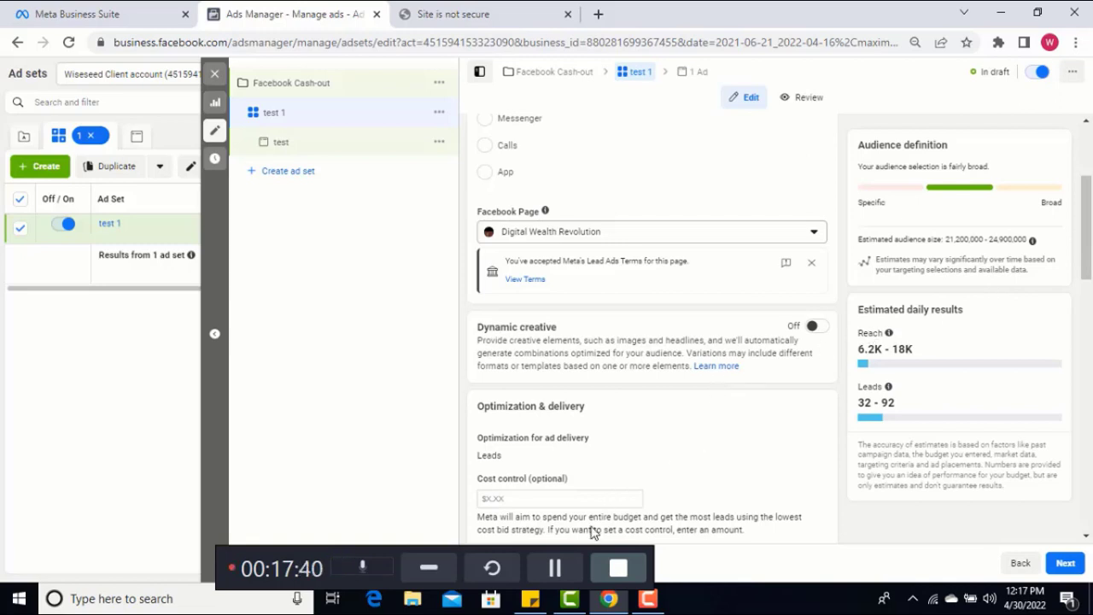
left_click(555, 568)
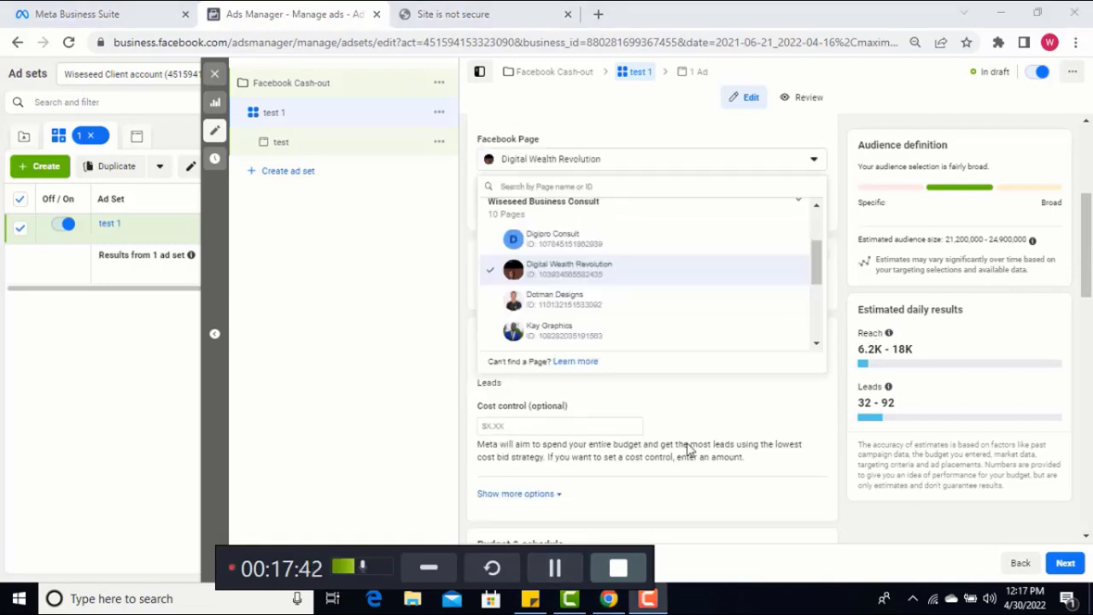
left_click(816, 265)
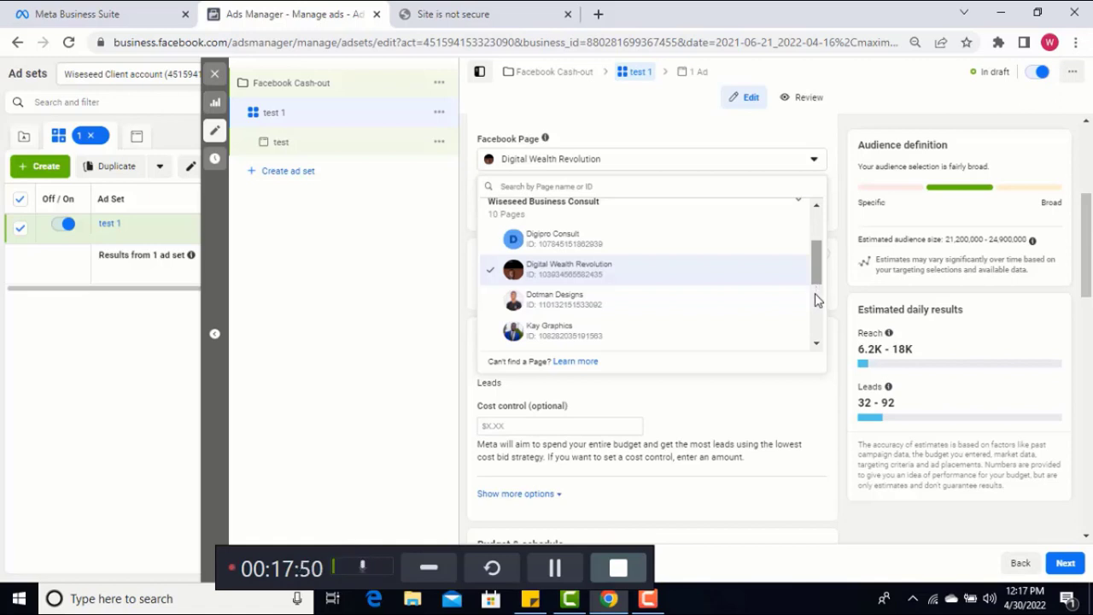
scroll(816, 300, "down", 5)
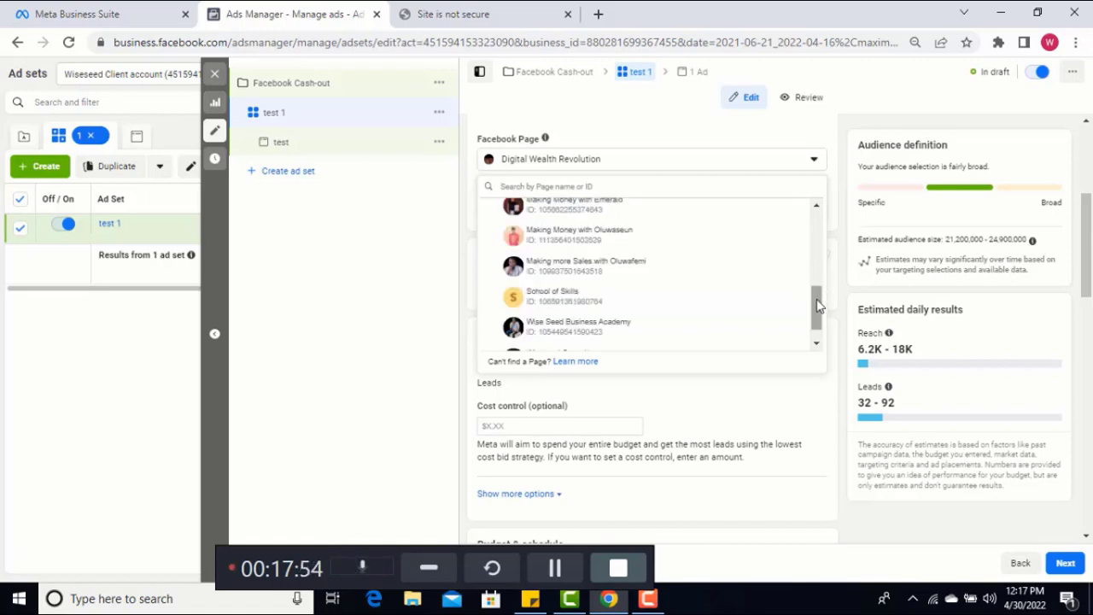
scroll(818, 336, "down", 2)
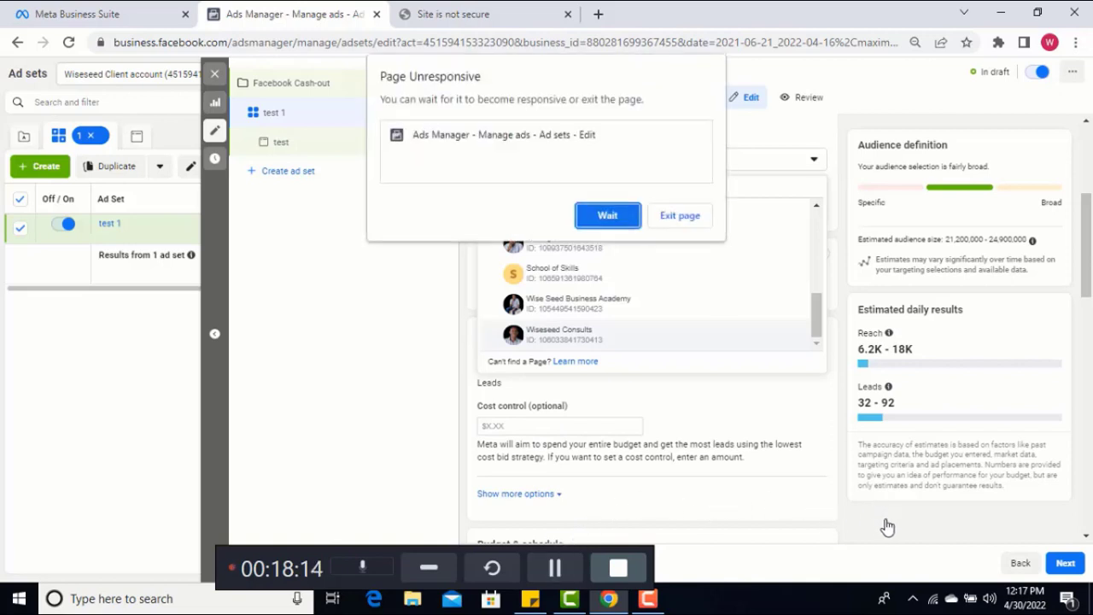
left_click(610, 216)
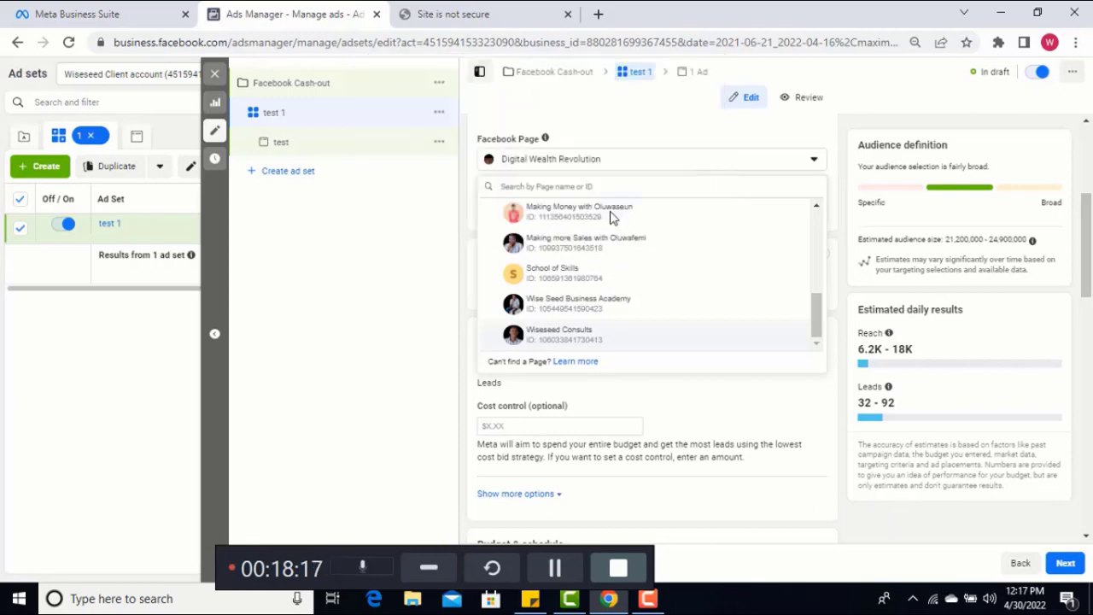
left_click(555, 568)
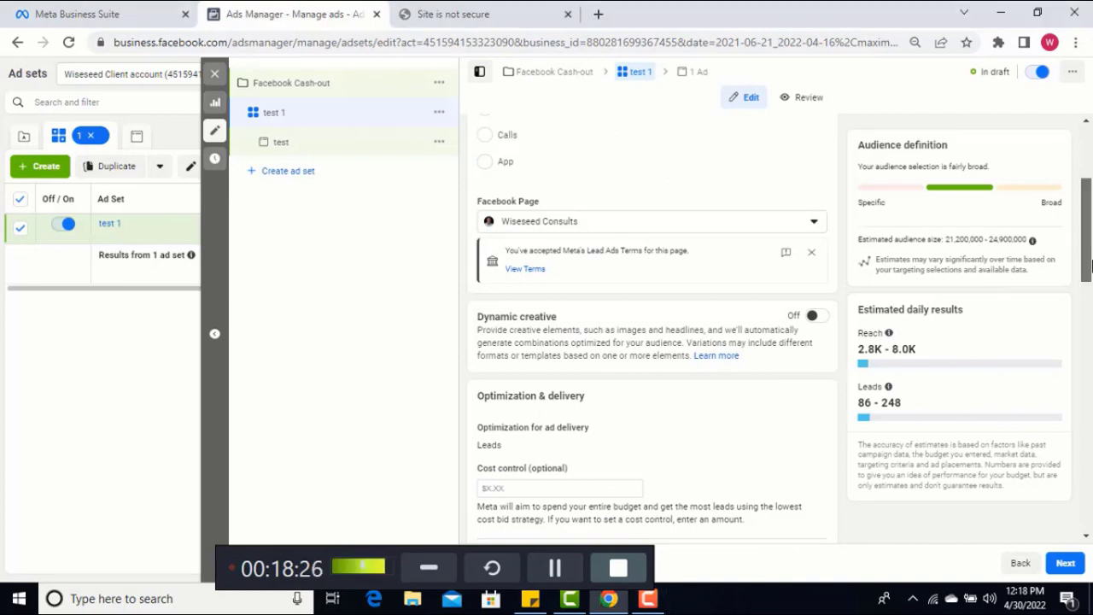
Look over the optimization, budget and schedule settings, and set the ad set's conversion location to Website
scroll(1091, 235, "down", 2)
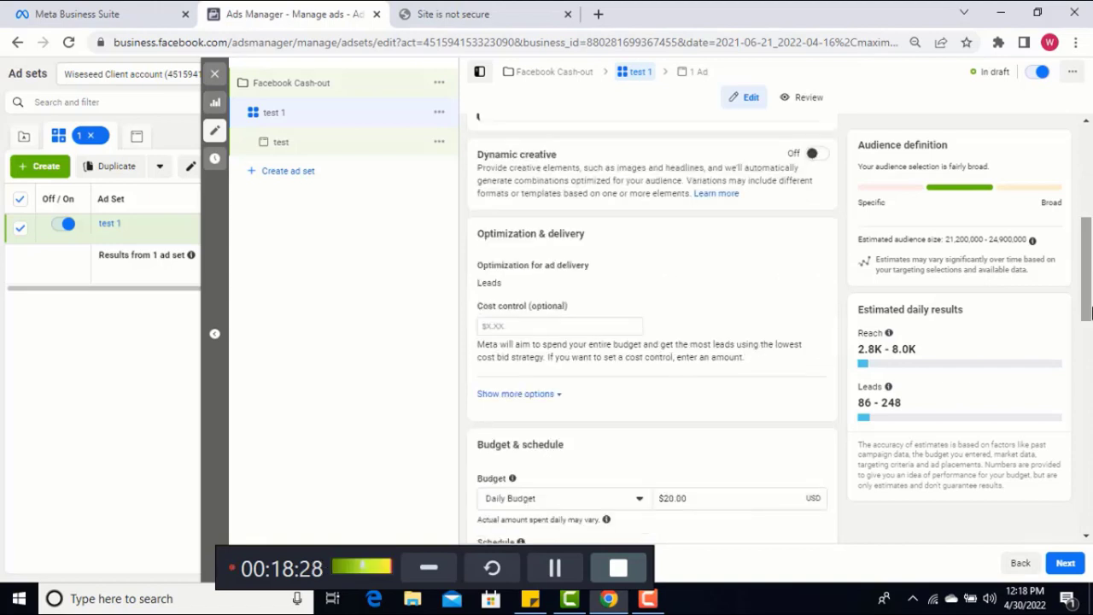
scroll(1091, 311, "down", 2)
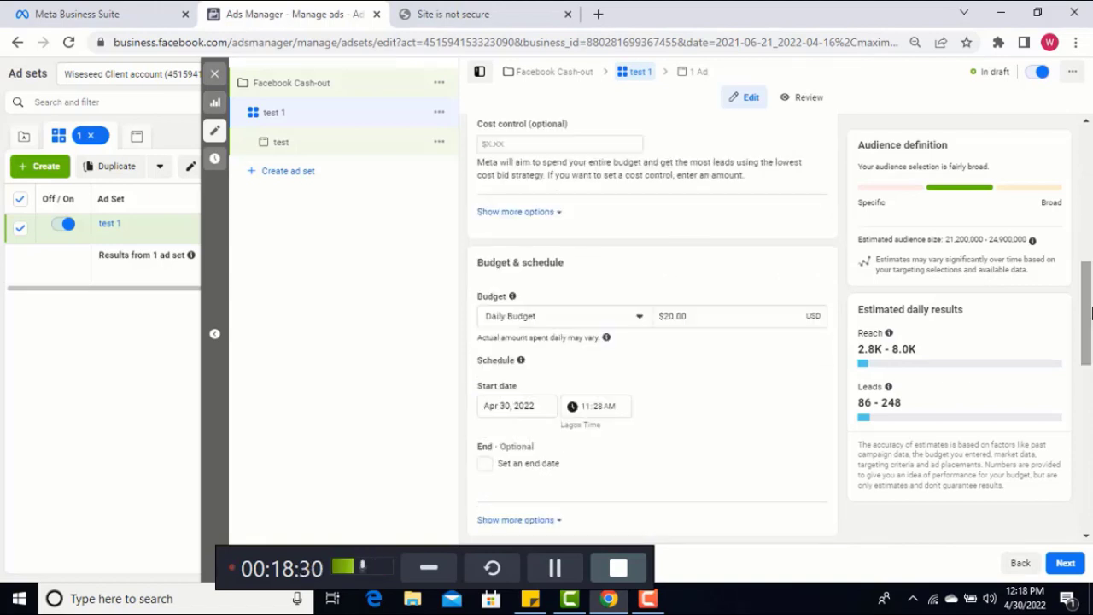
left_click_drag(1092, 314, 1092, 311)
left_click(1090, 161)
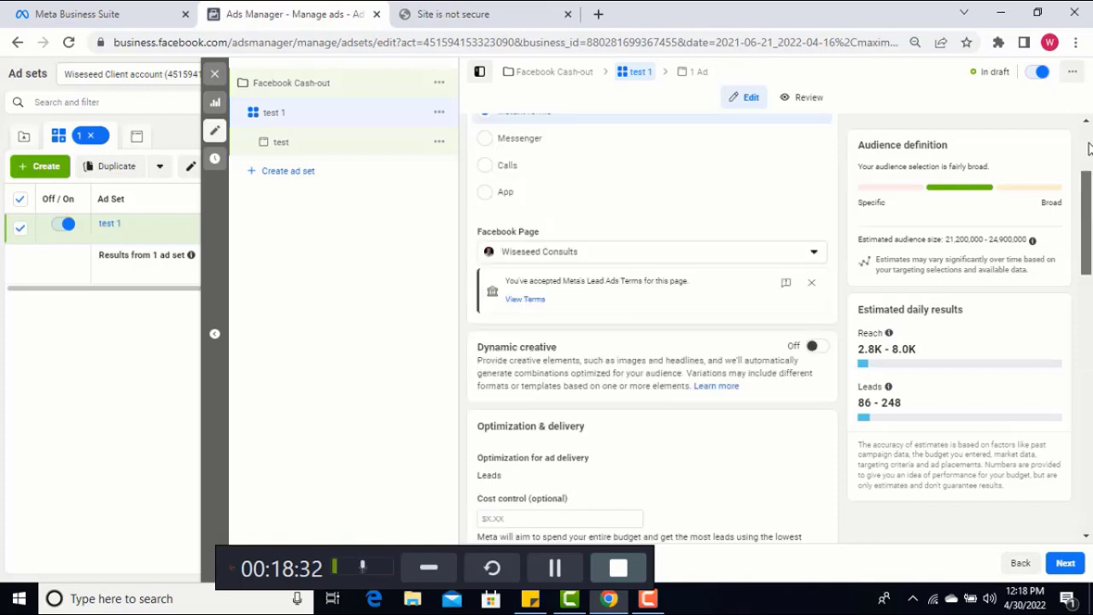
scroll(653, 221, "up", 2)
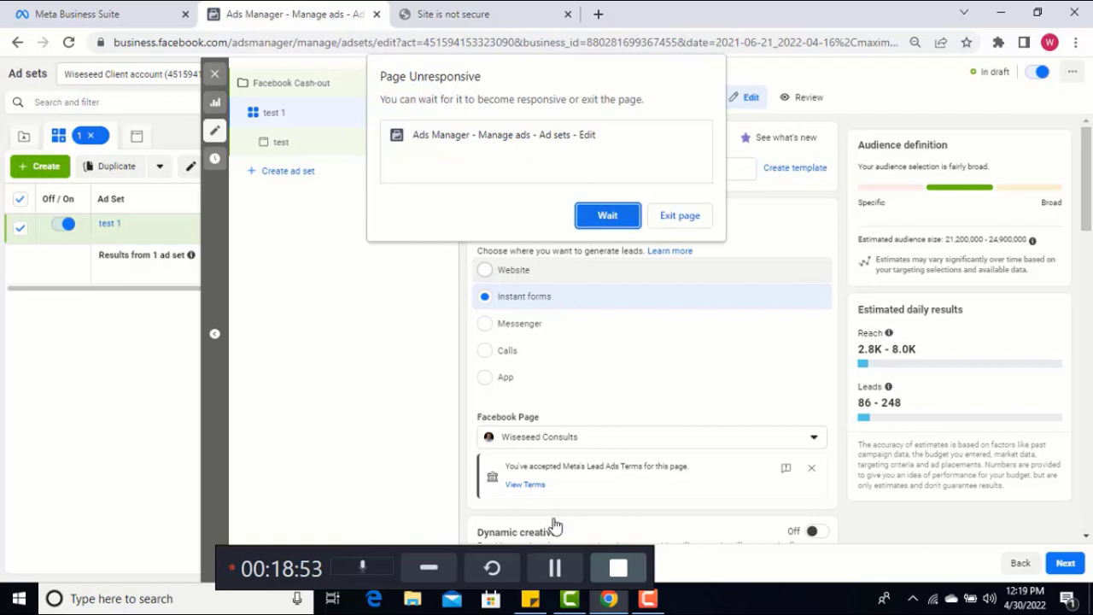
left_click(613, 215)
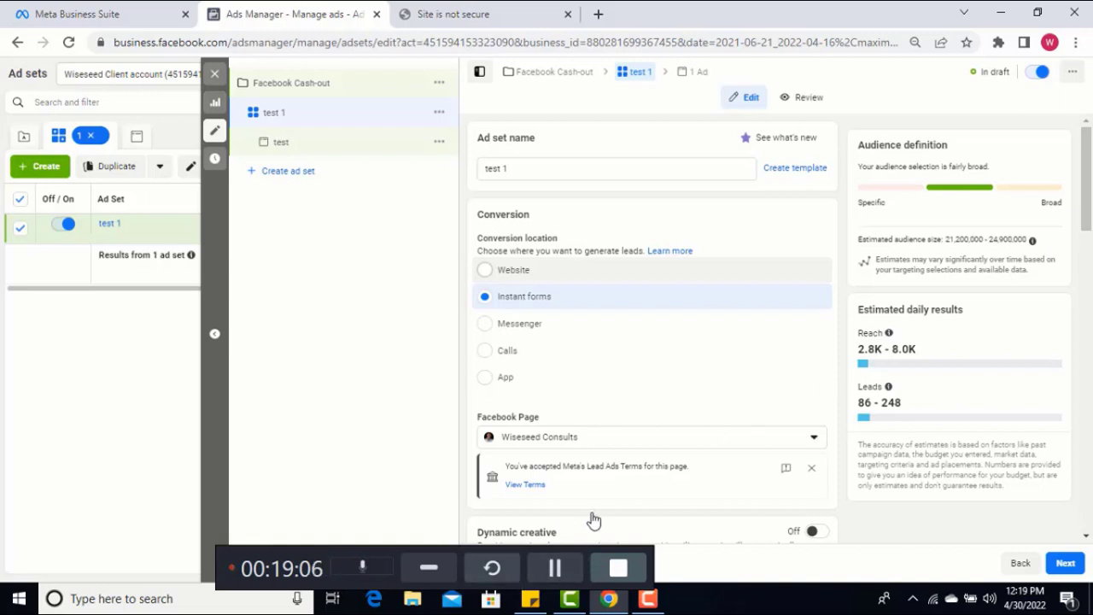
left_click(555, 569)
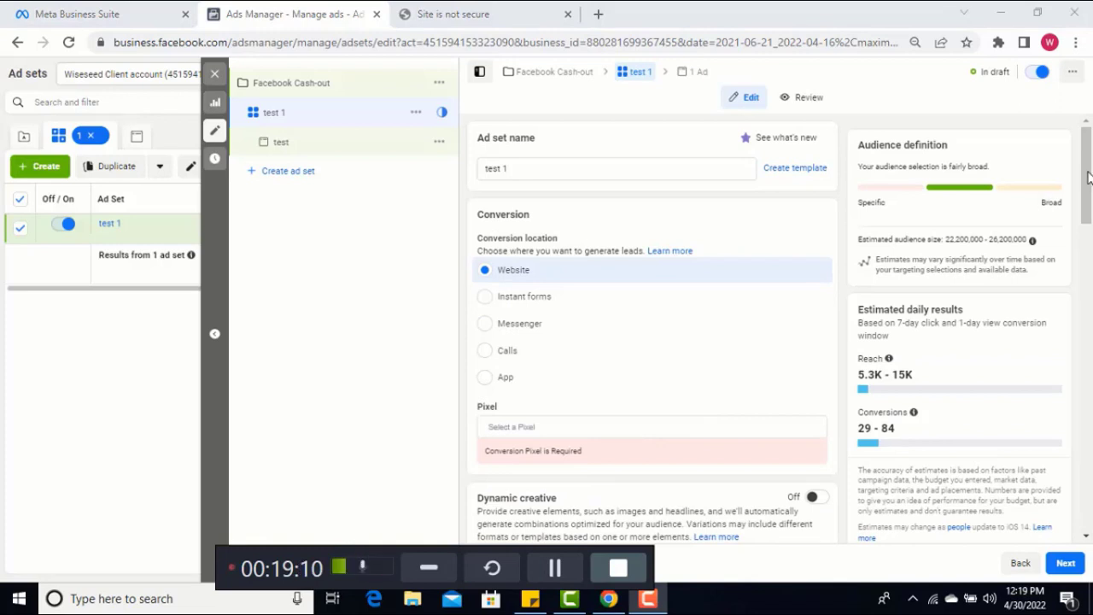
Select the wiseseed kdp pixel for the ad set's conversions, waiting for the page when it stops responding
scroll(1090, 203, "down", 1)
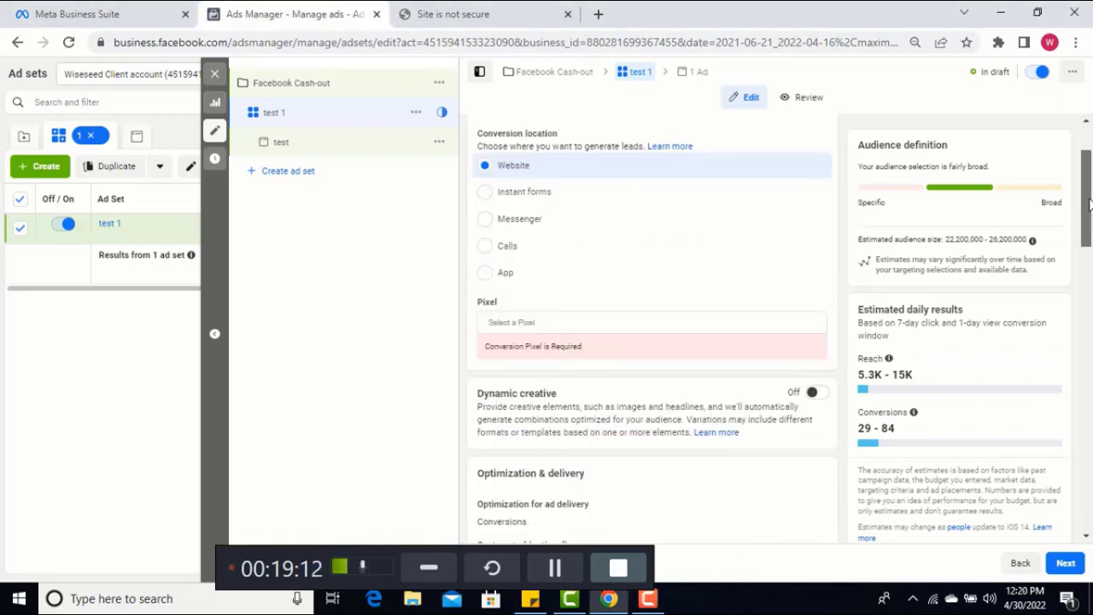
scroll(1089, 202, "down", 1)
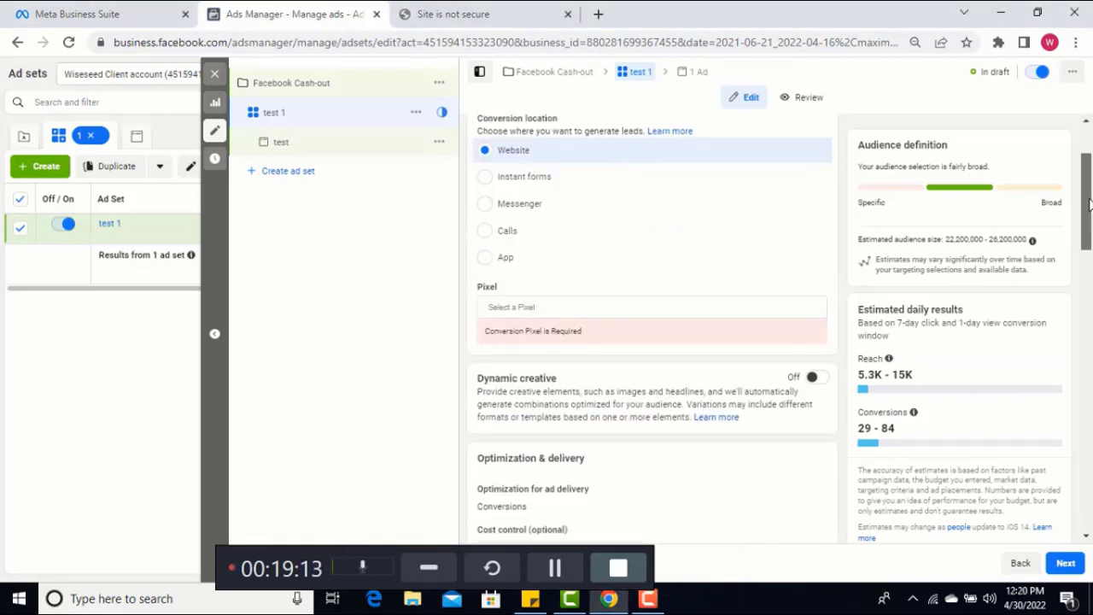
left_click(580, 312)
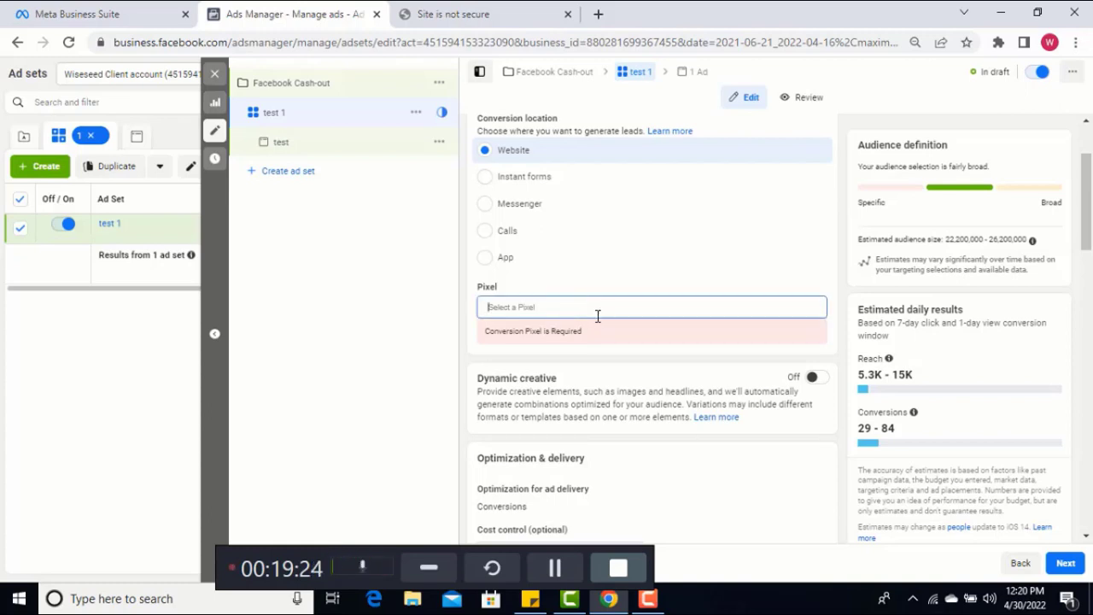
left_click(598, 317)
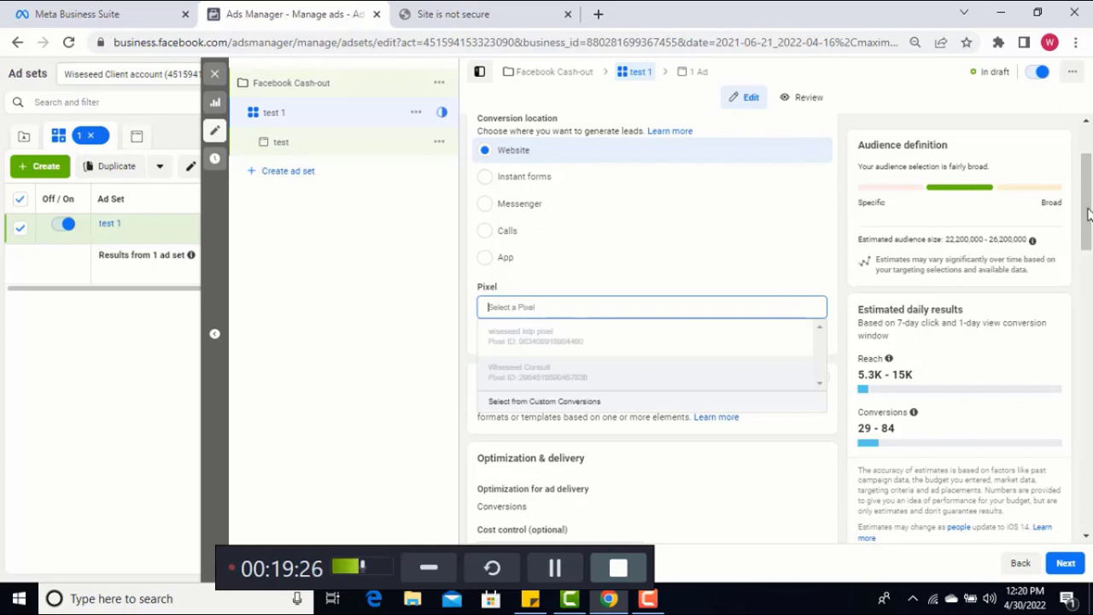
scroll(1090, 238, "down", 2)
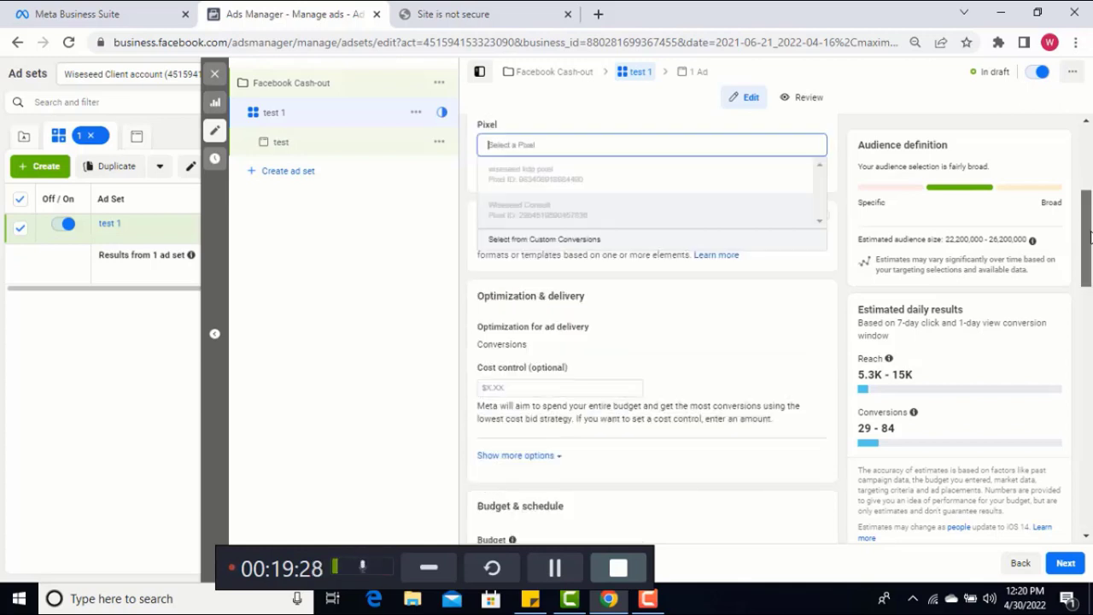
scroll(1090, 237, "down", 1)
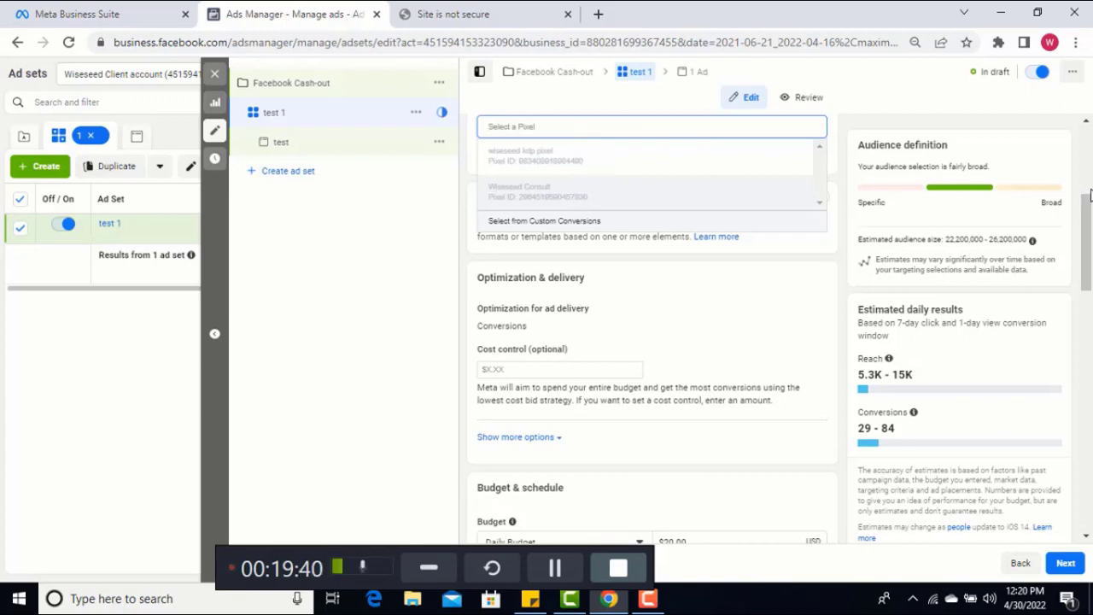
scroll(642, 183, "up", 1)
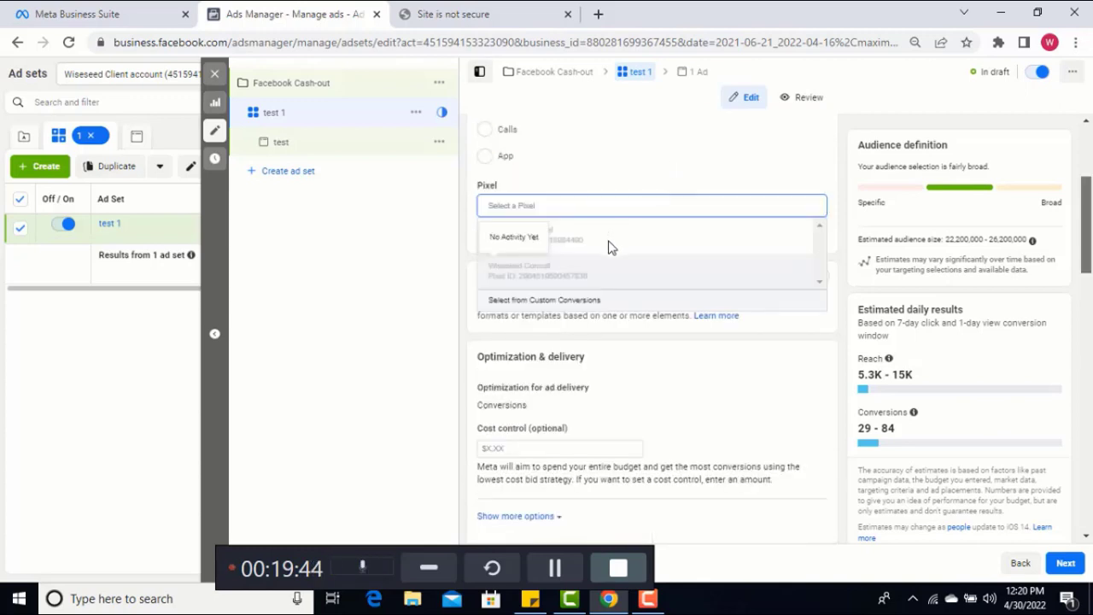
scroll(612, 247, "up", 1)
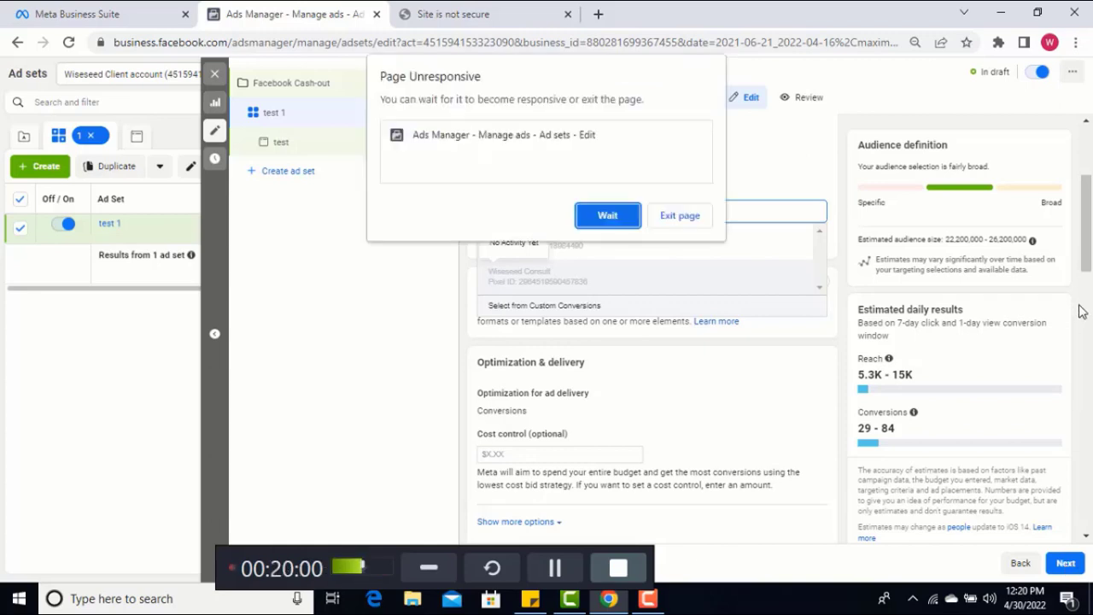
left_click(617, 217)
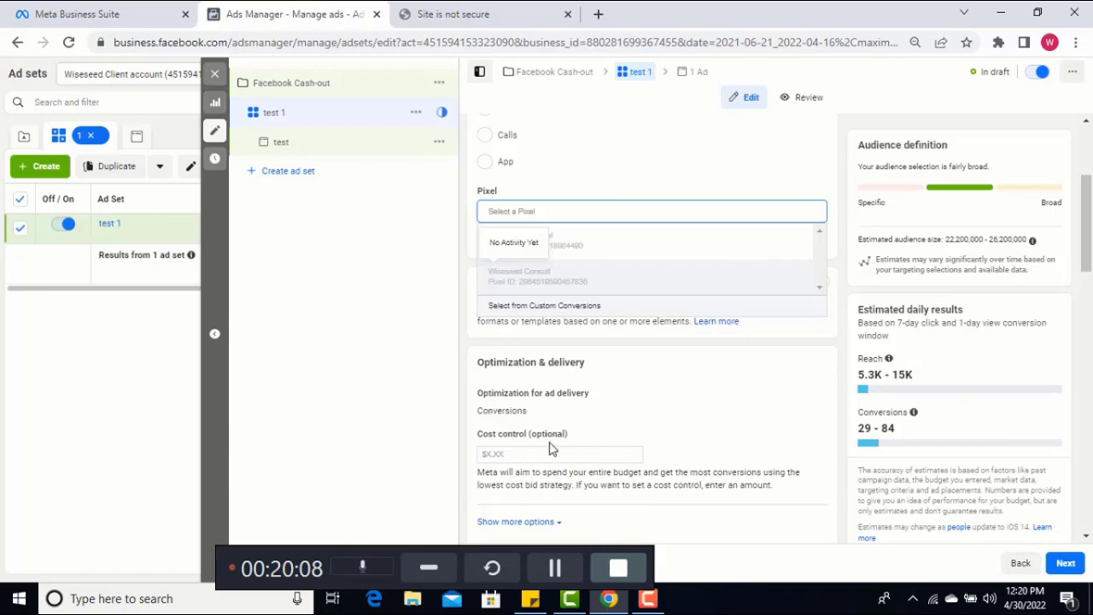
left_click(545, 565)
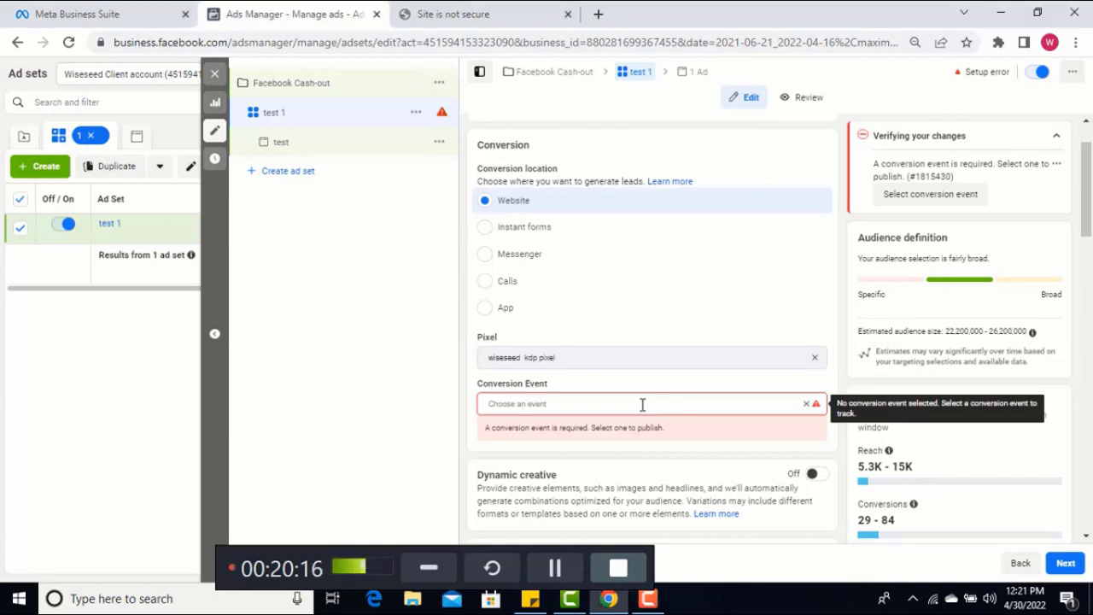
Look through the available conversion events and set the ad set's conversion event to Complete registration, waiting out the unresponsive page
left_click(652, 403)
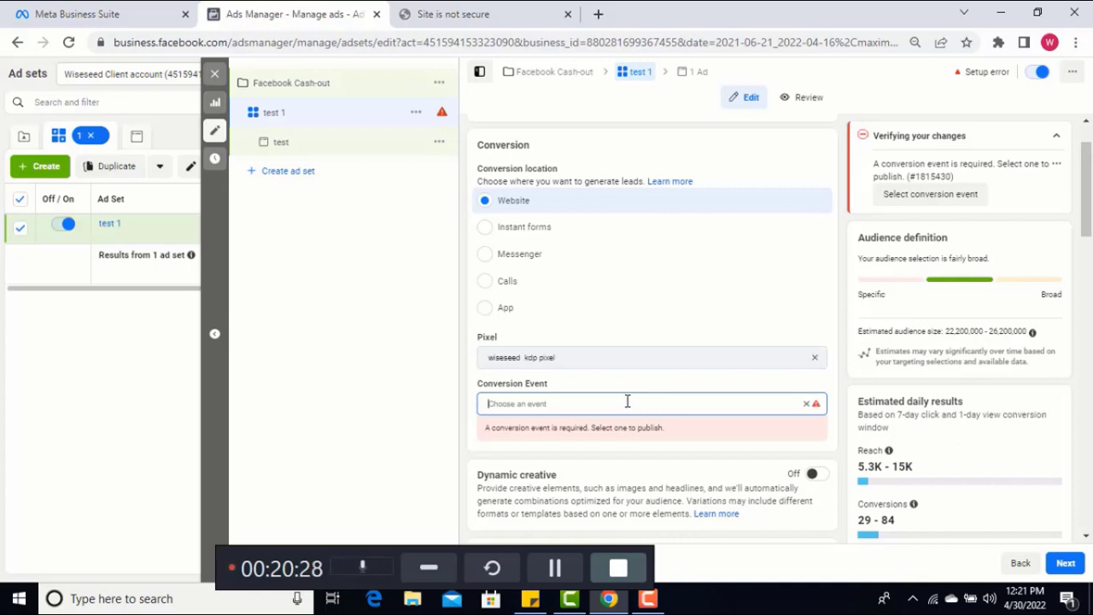
left_click(627, 401)
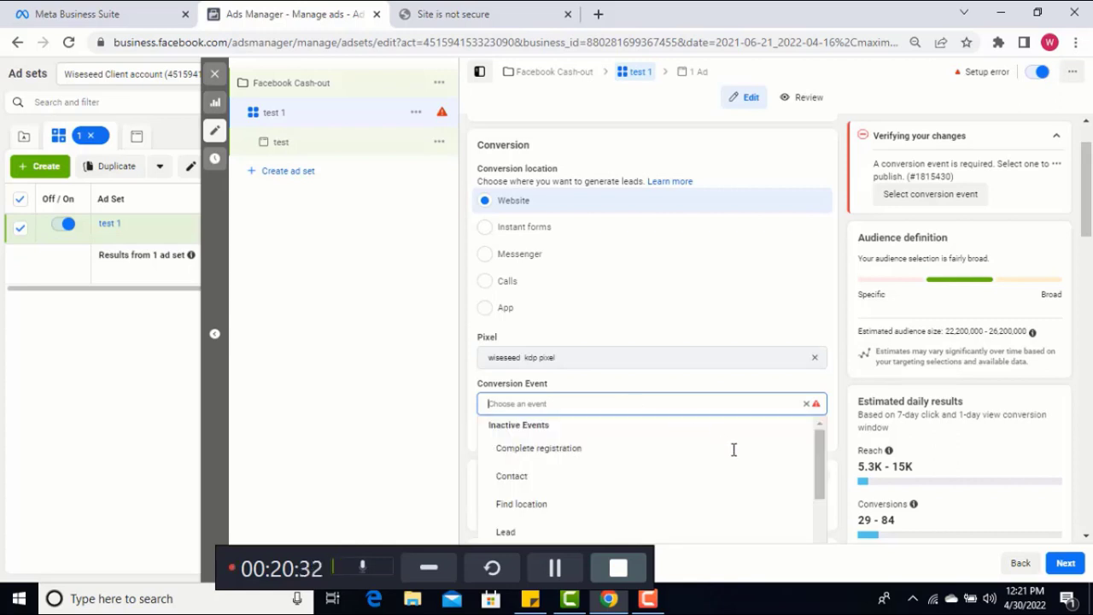
mouse_move(818, 449)
left_mouse_down()
mouse_move(823, 528)
mouse_move(822, 441)
left_mouse_up()
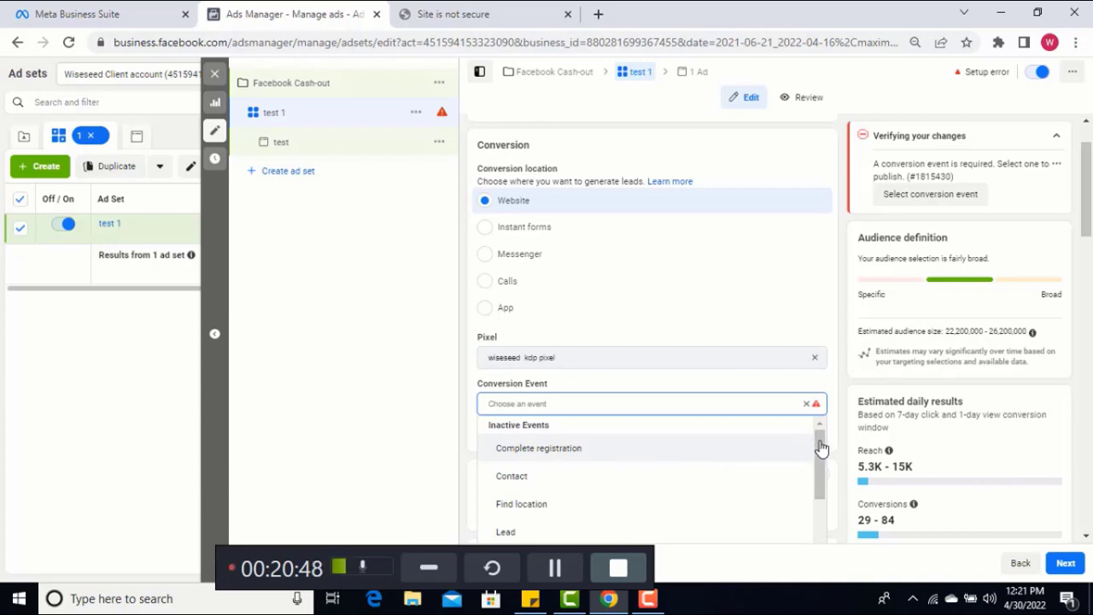
left_click_drag(821, 462, 822, 536)
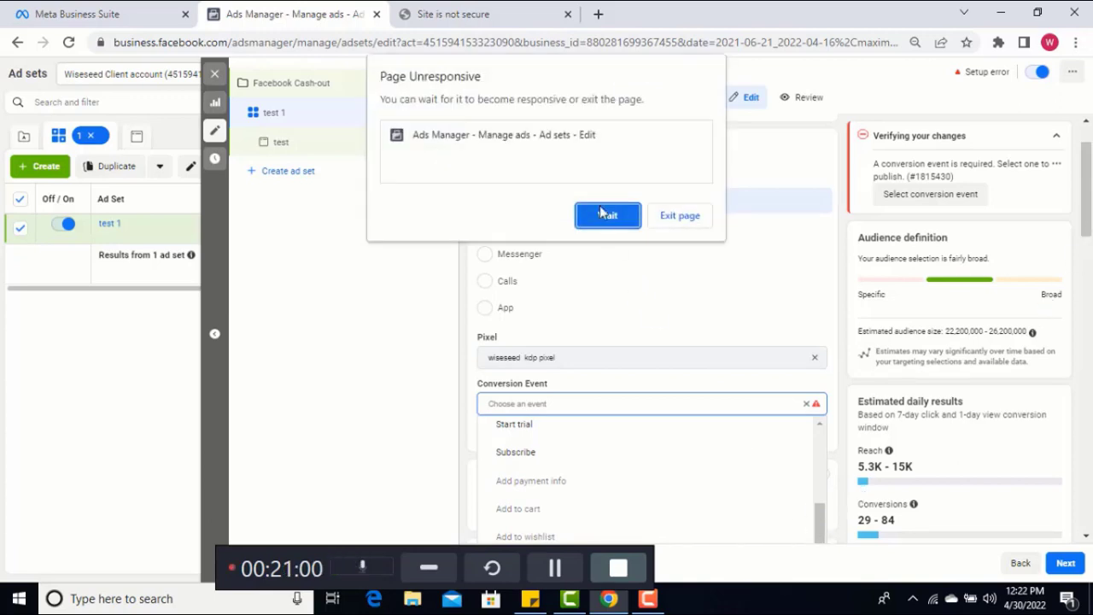
left_click(603, 216)
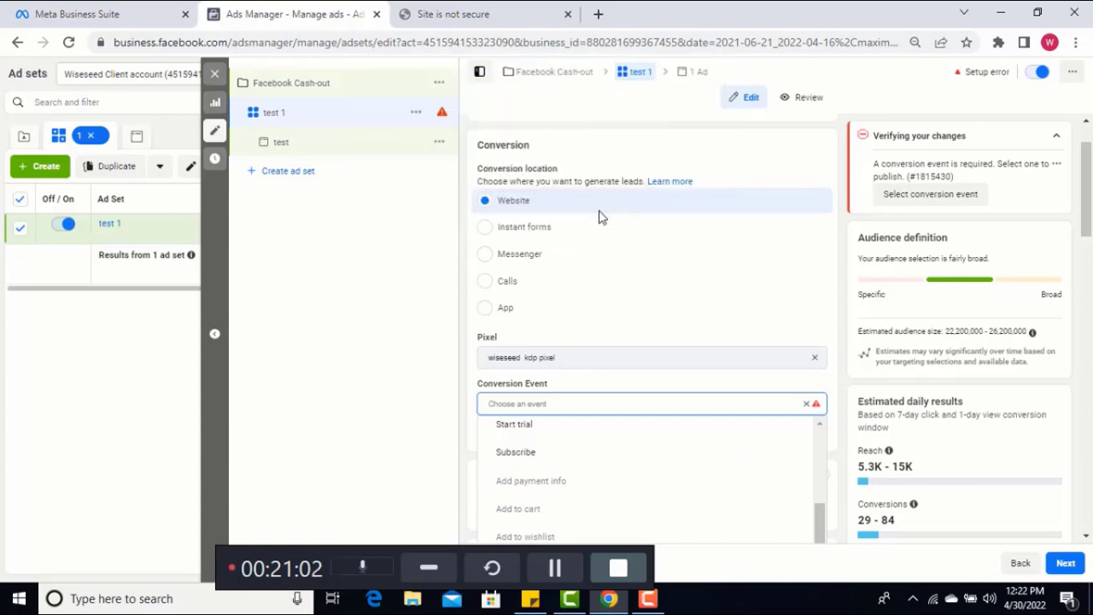
left_click(551, 570)
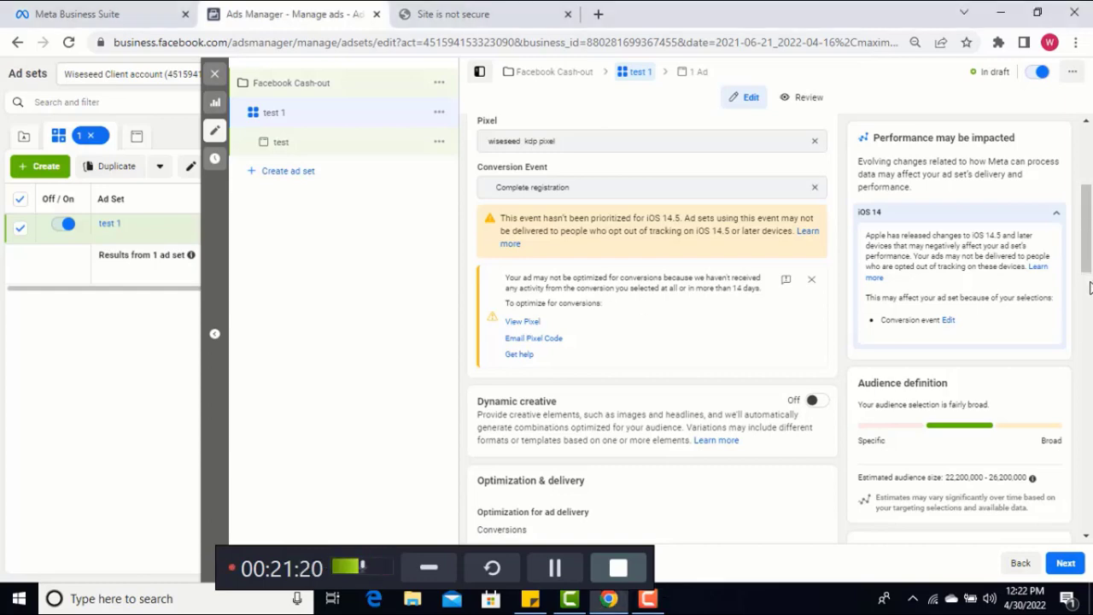
Continue past the security warning to iteachwisebusiness.website/fbacob-signup/ and return to the ad set's audience settings in Ads Manager
scroll(1089, 299, "down", 2)
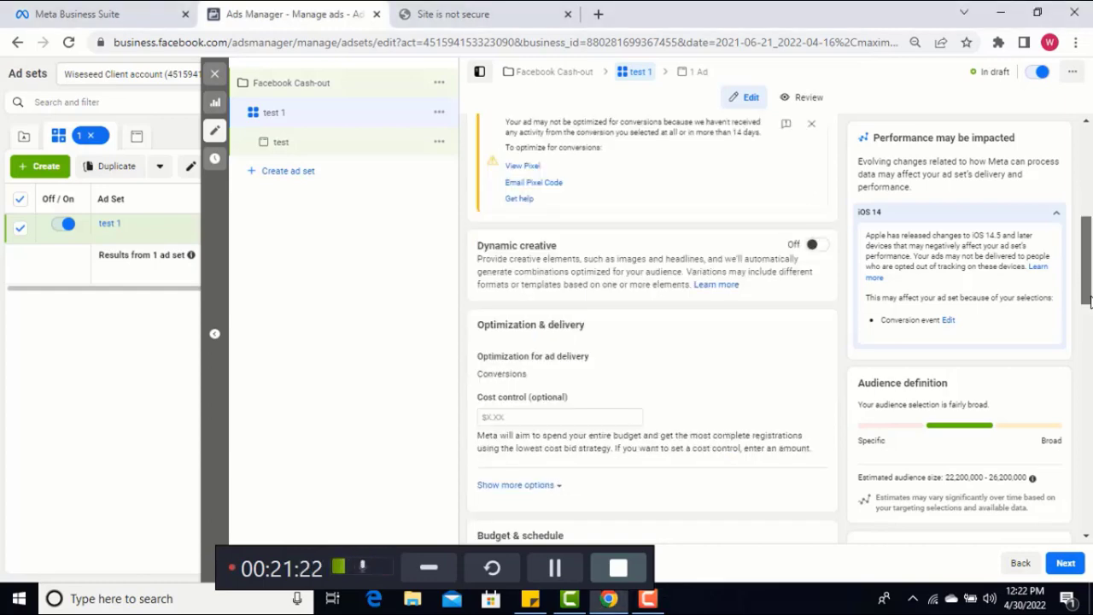
scroll(1089, 363, "down", 4)
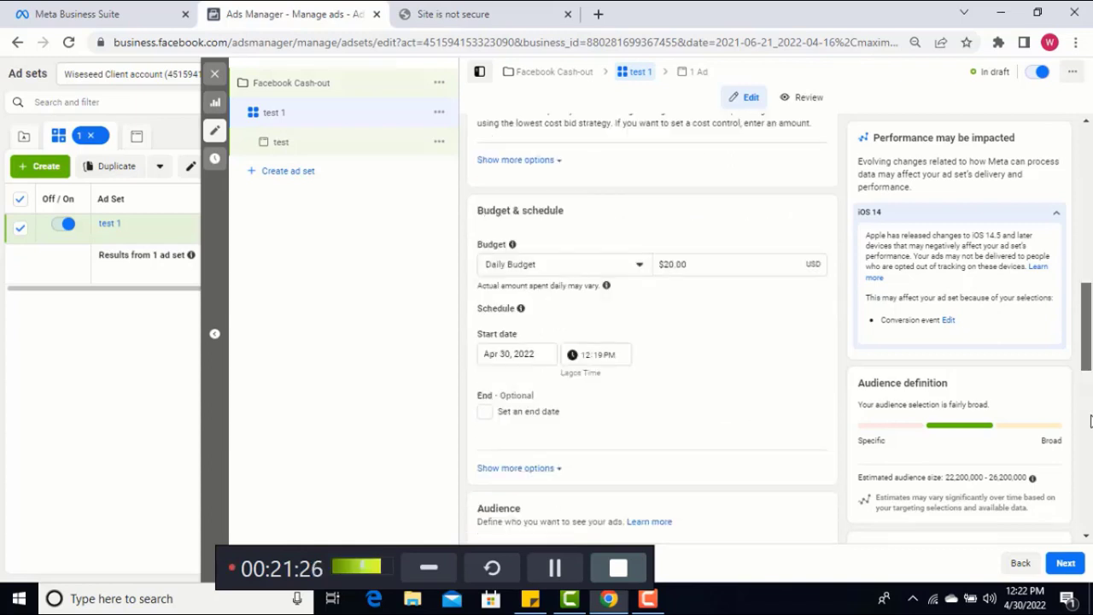
scroll(1087, 381, "down", 4)
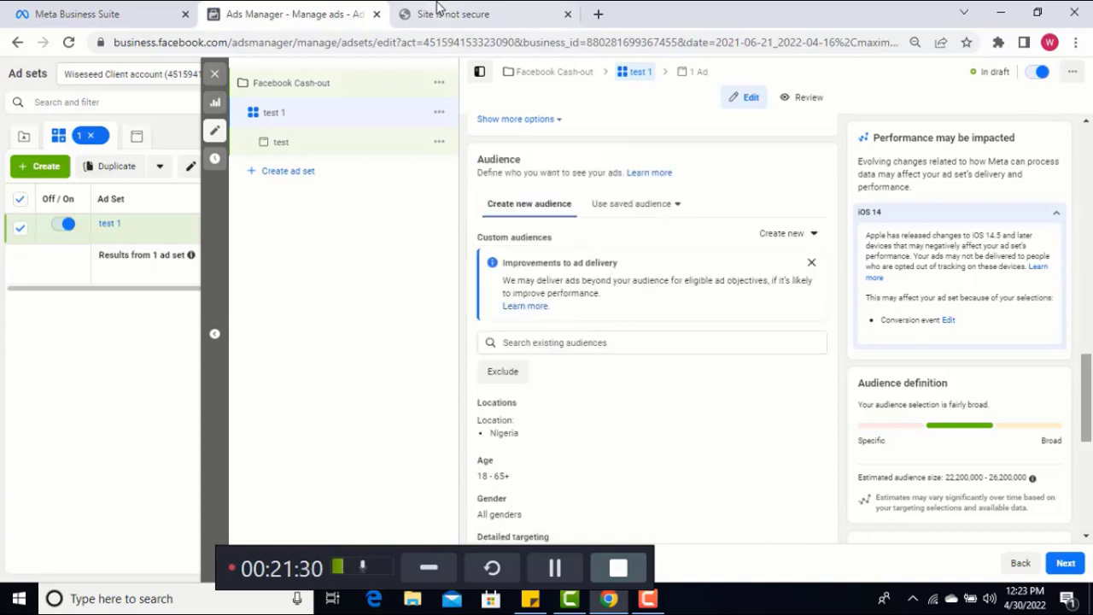
left_click(444, 26)
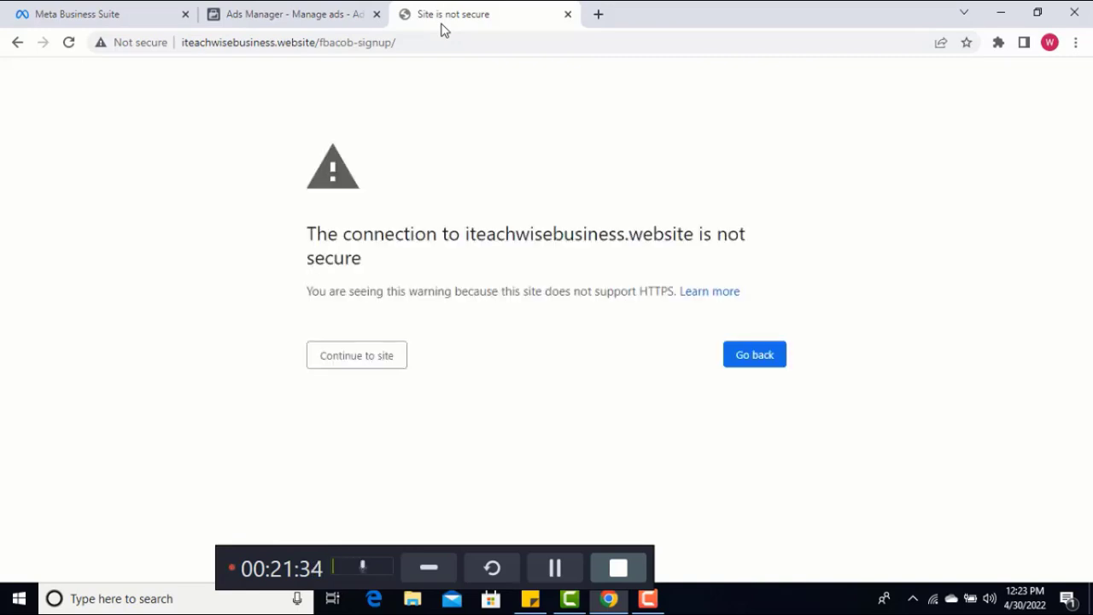
left_click(340, 362)
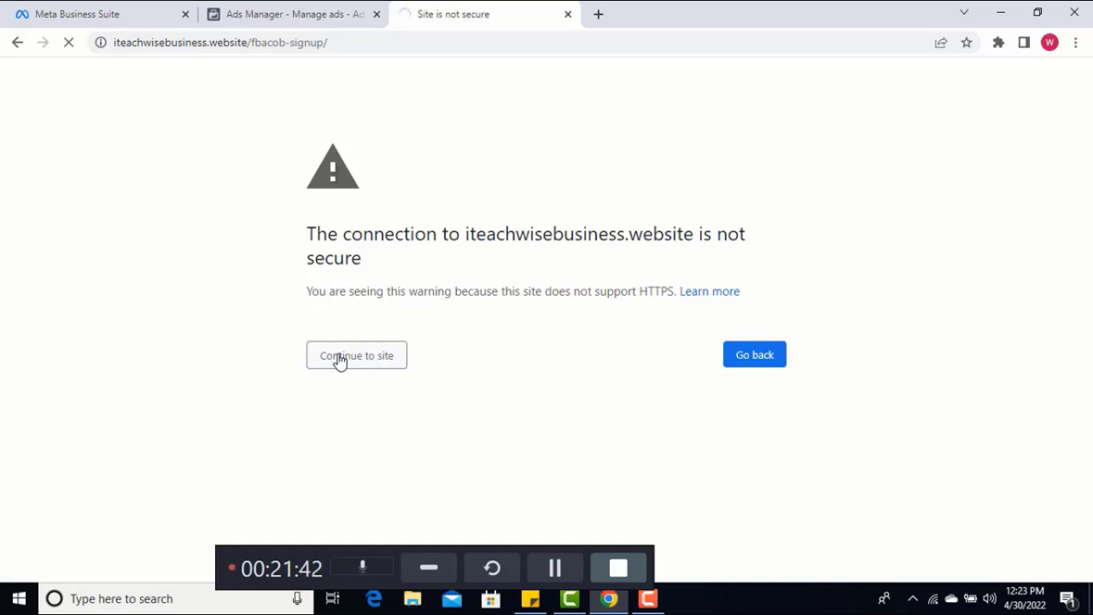
left_click(298, 13)
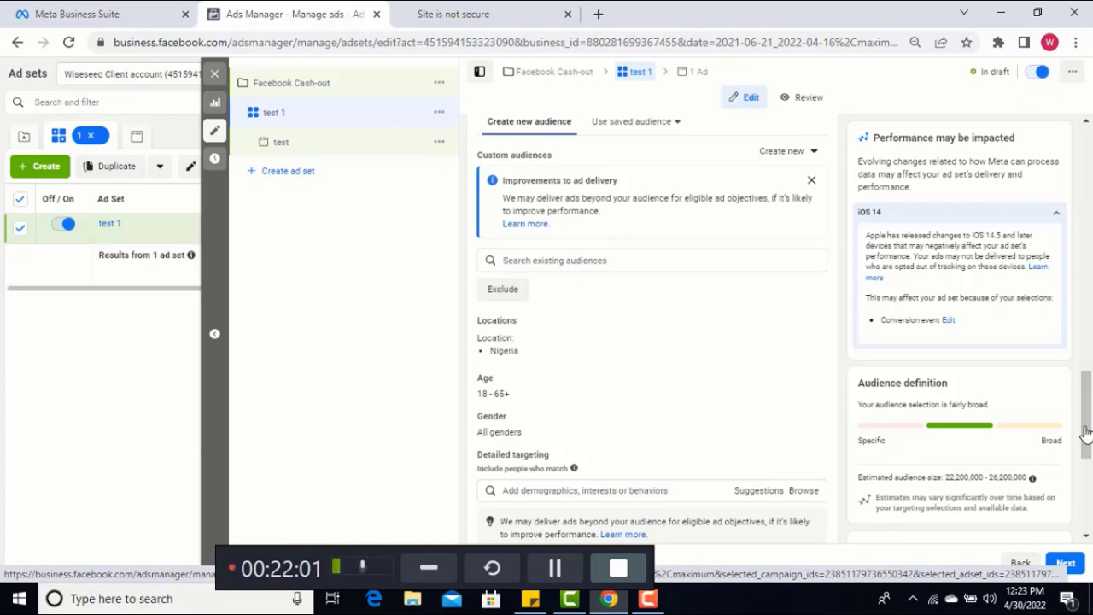
Look over the ad set's audience section, including custom audiences, locations, age, gender, detailed targeting and languages
scroll(1085, 433, "down", 1)
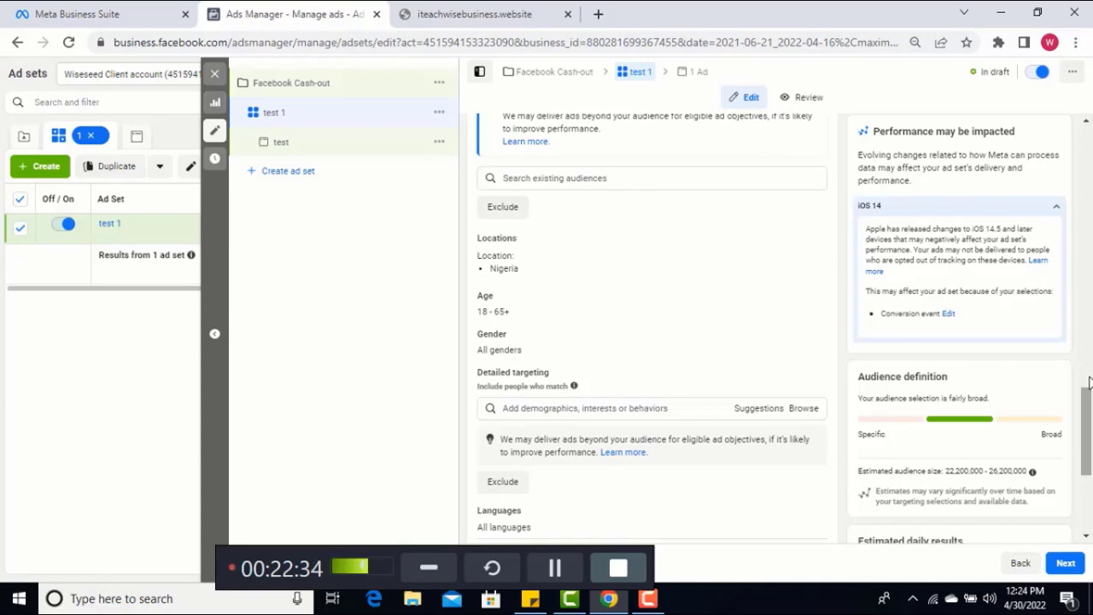
scroll(1090, 382, "up", 2)
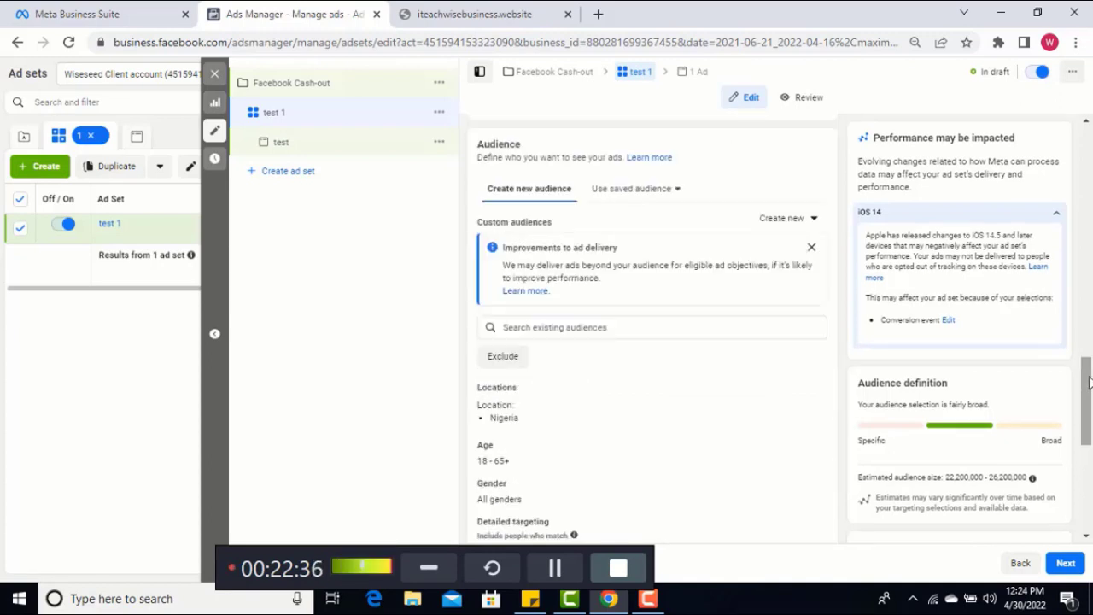
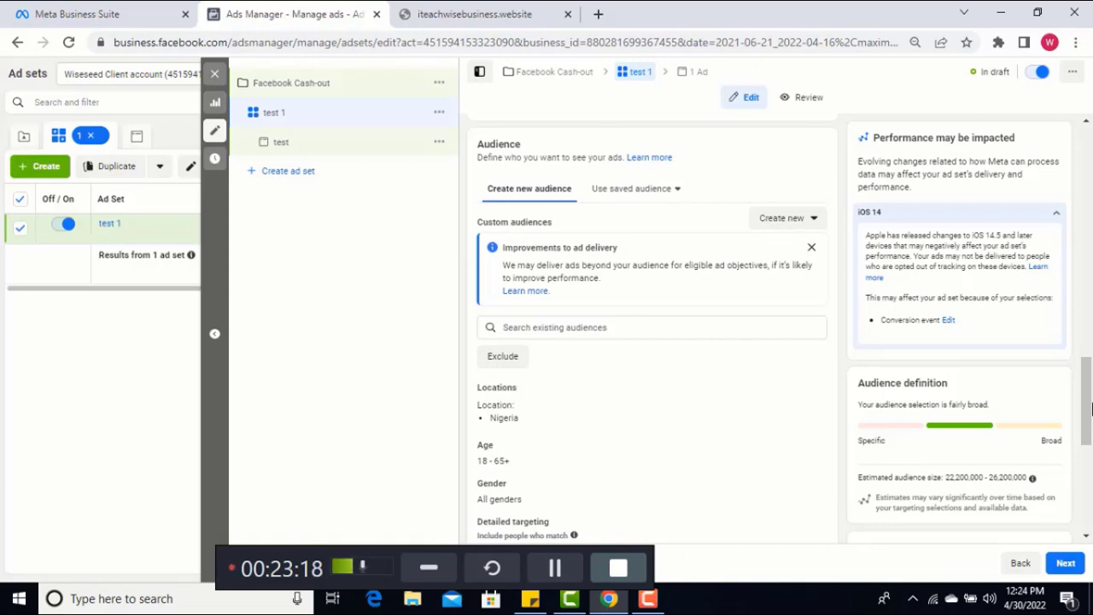
Search the audience's detailed targeting for "Christian Ronaldo" and try to add the Cristiano Ronaldo interest
scroll(1091, 408, "down", 5)
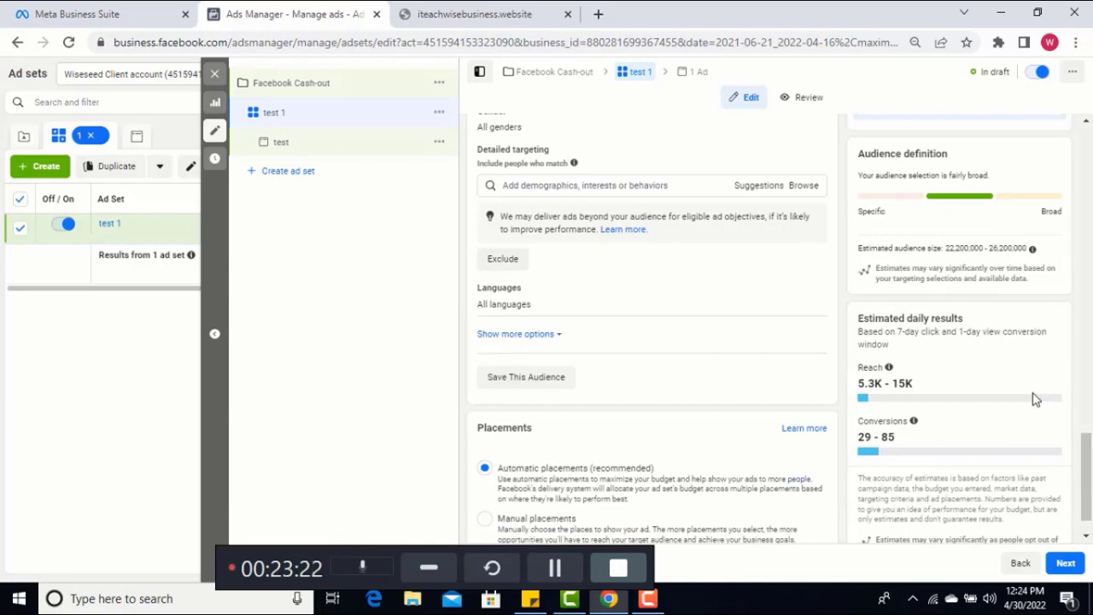
left_click(522, 188)
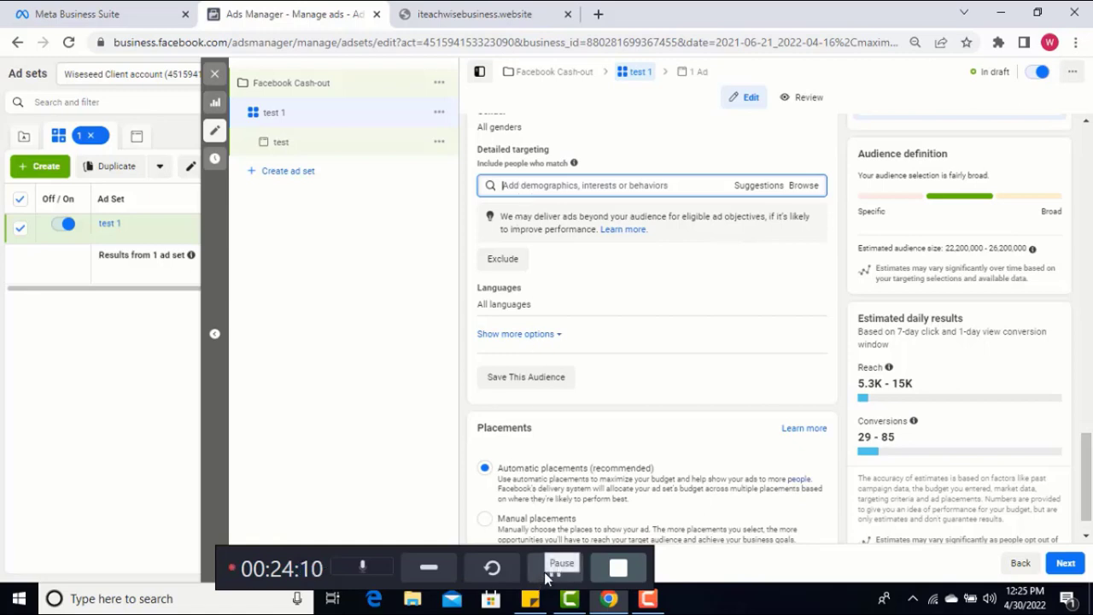
type("Christian Ronaldo")
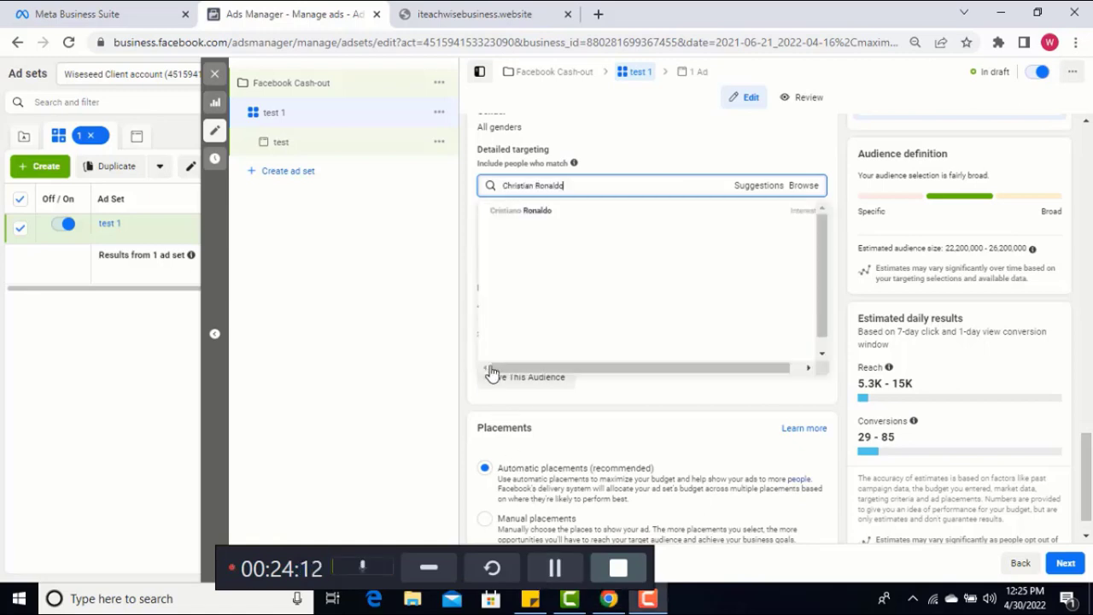
left_click(517, 212)
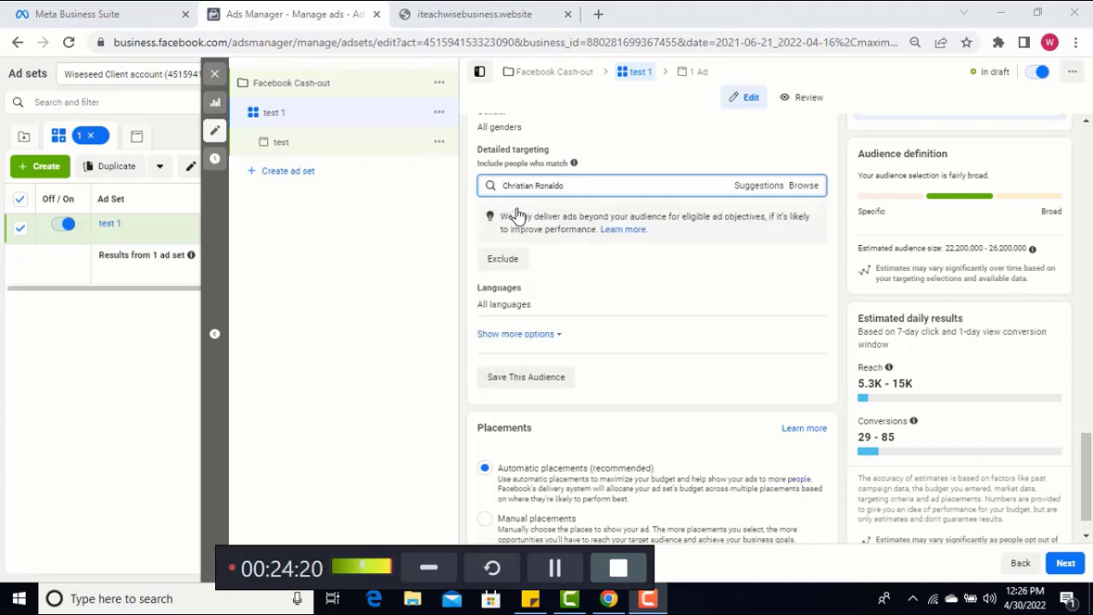
left_click(564, 189)
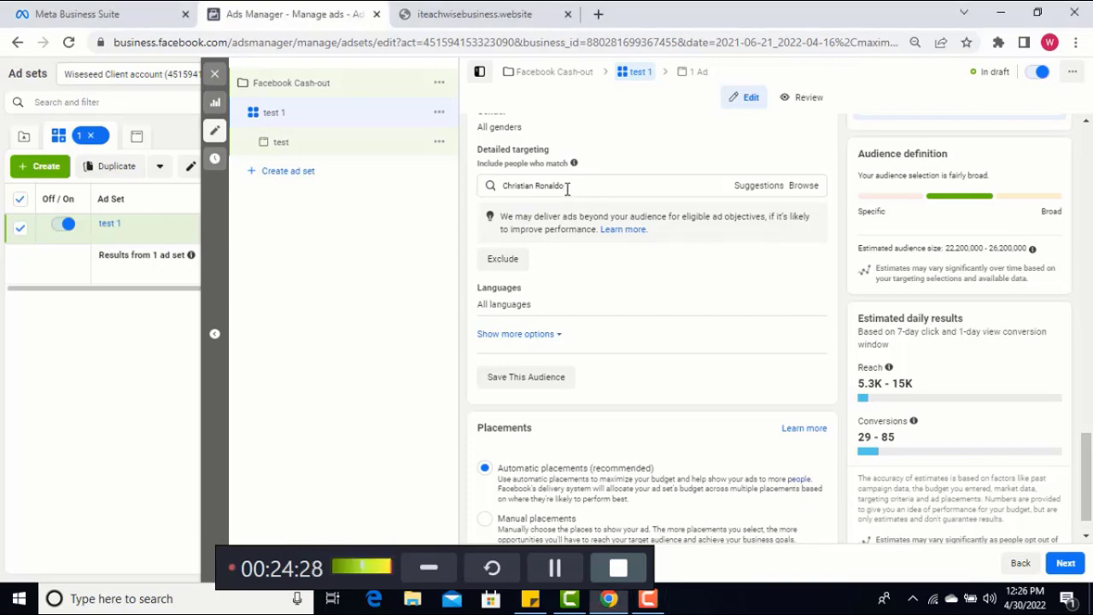
key("ctrl+a")
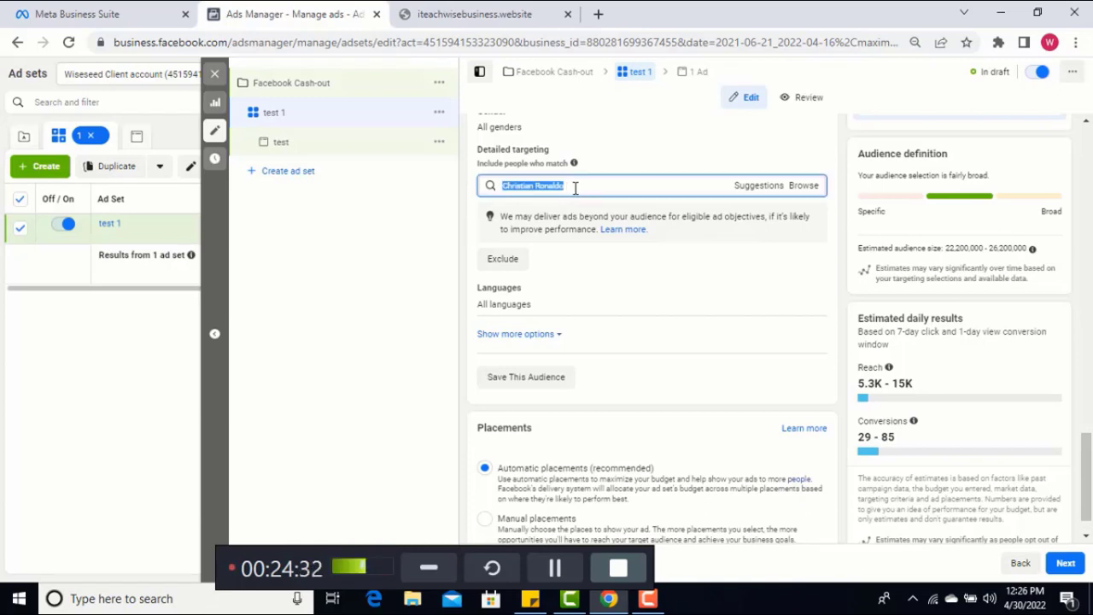
left_click(574, 187)
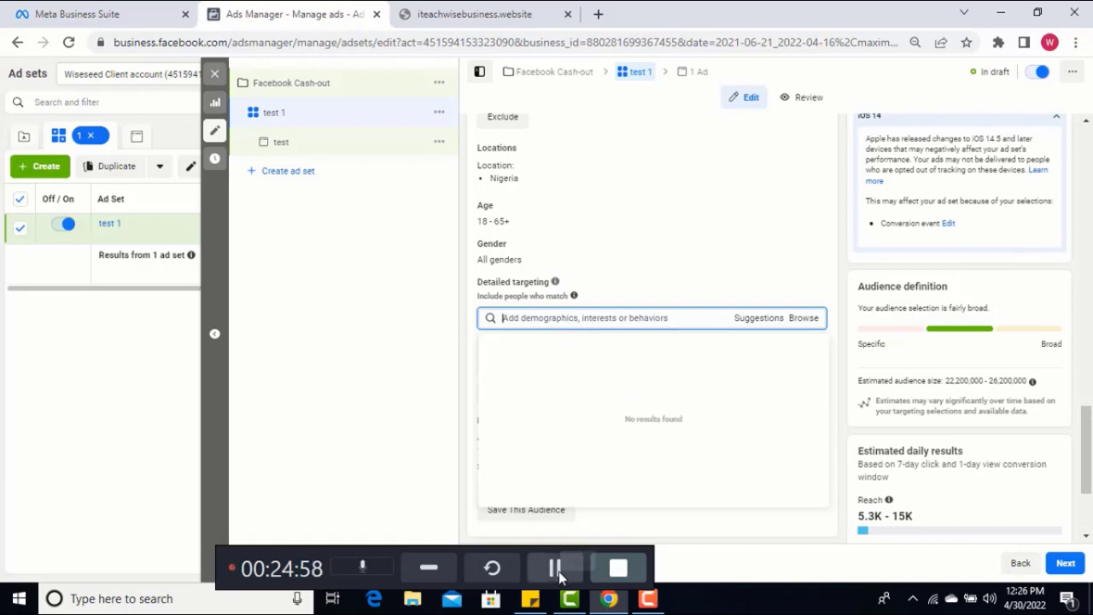
Search detailed targeting for "christiano Ronaldo", examine the audience size of the Cristiano Ronaldo interest, and clear the search text
type("christiano Ronaldo")
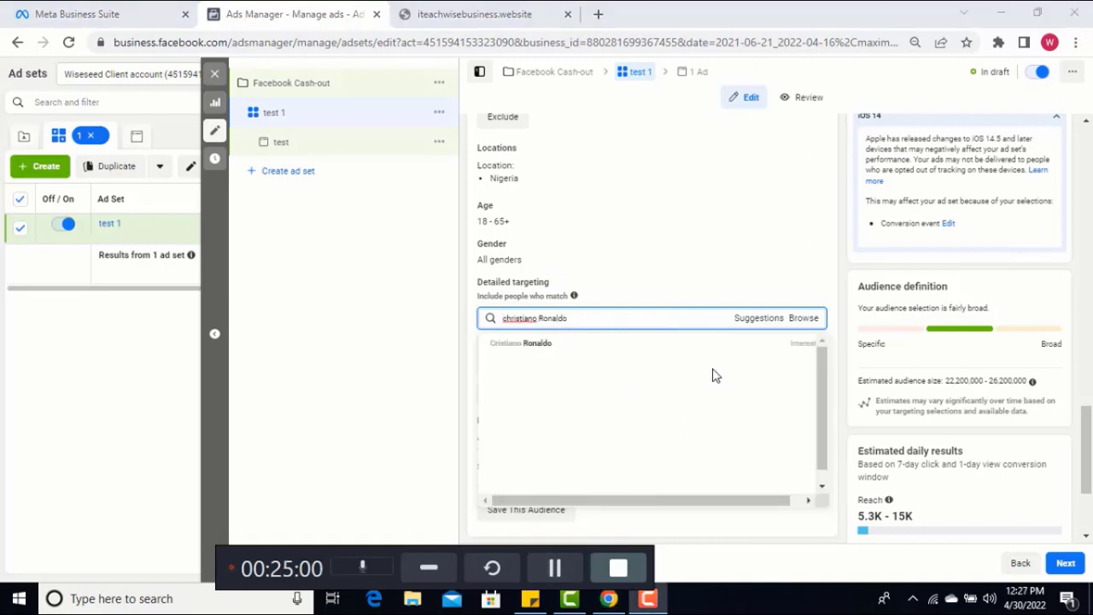
left_click(530, 345)
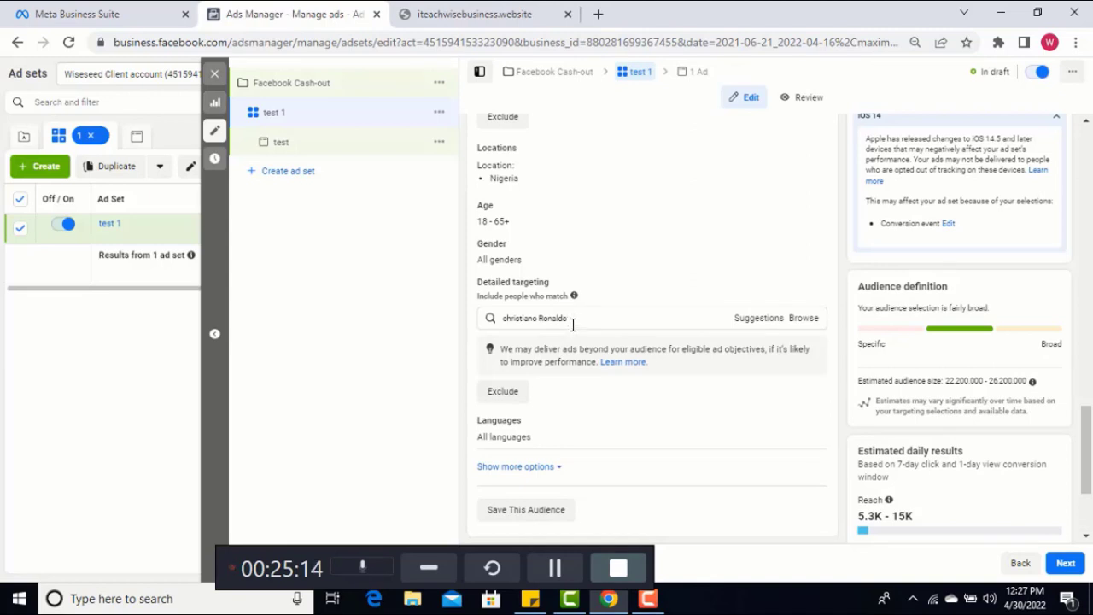
double_click(573, 320)
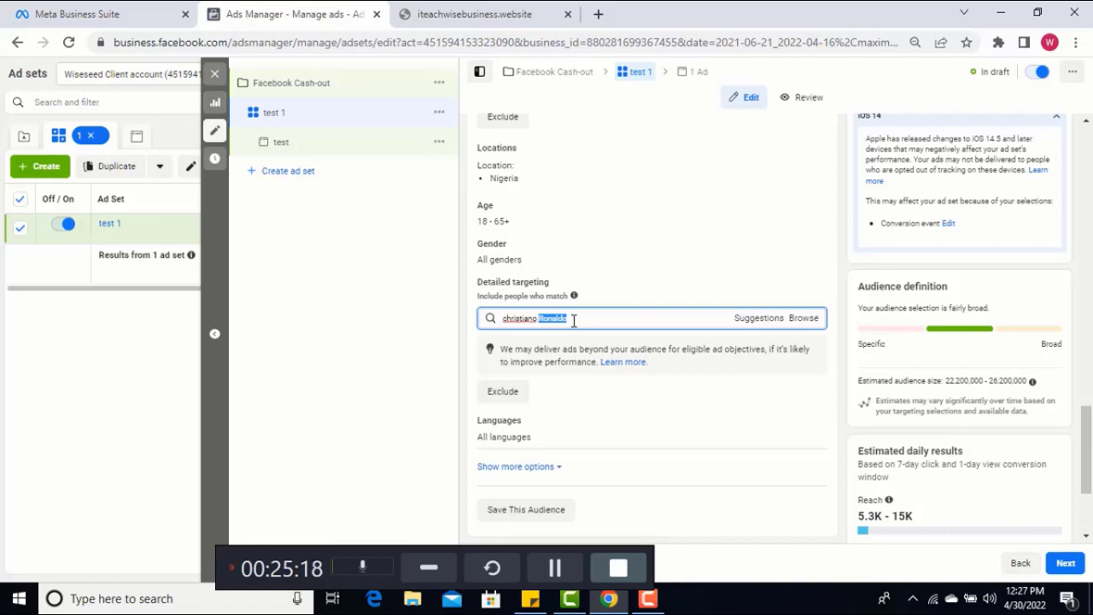
left_click(574, 320)
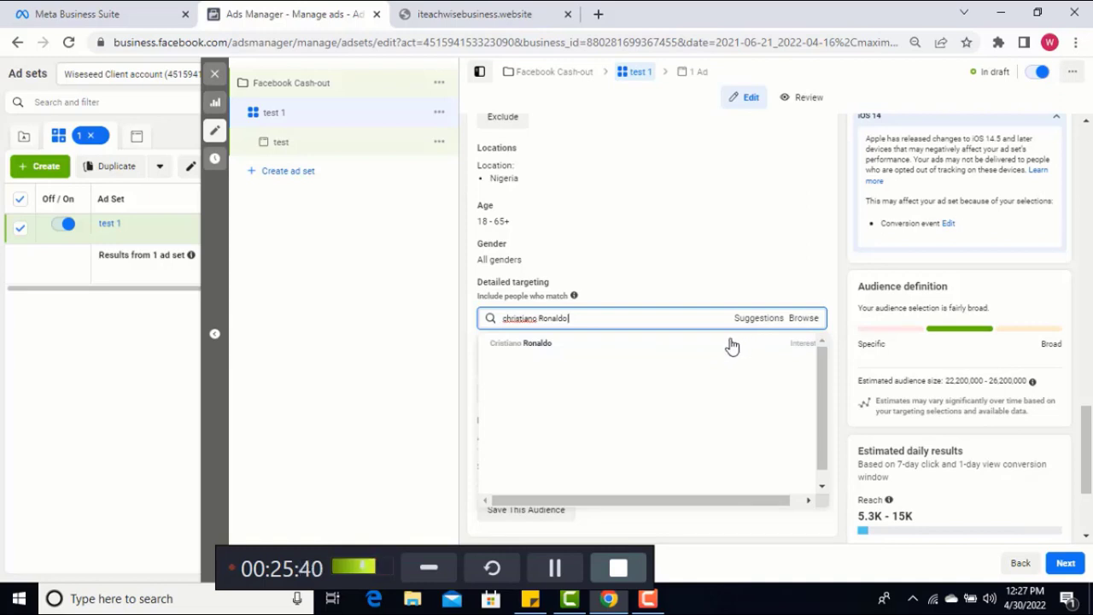
mouse_move(732, 345)
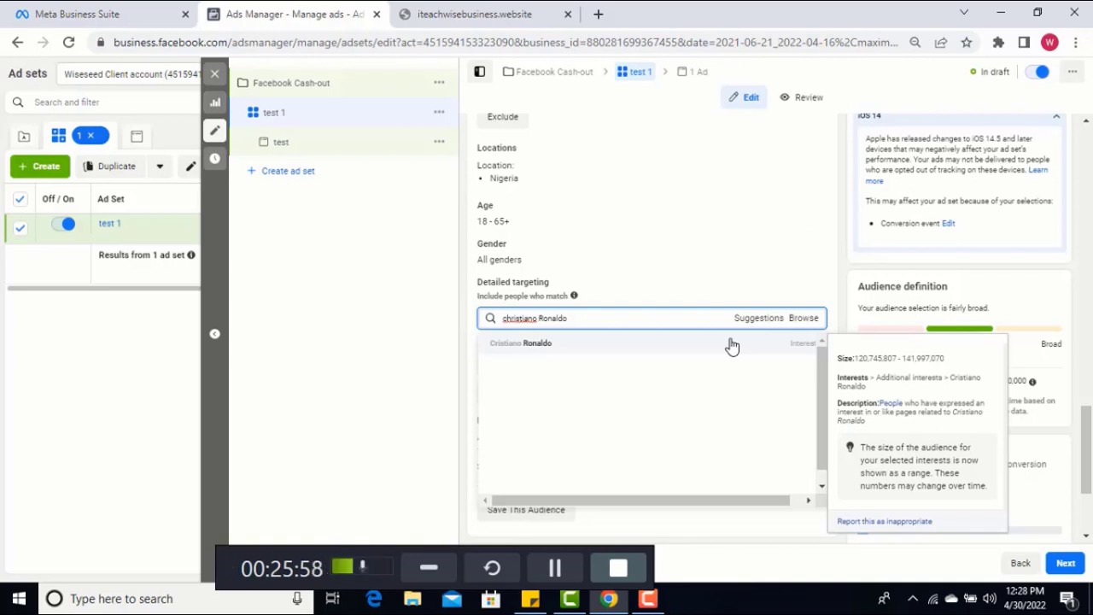
key("BackSpace")
key("BackSpace")
key("BackSpace")
key("BackSpace")
key("BackSpace")
key("BackSpace")
key("BackSpace")
key("BackSpace")
key("BackSpace")
key("BackSpace")
key("BackSpace")
key("BackSpace")
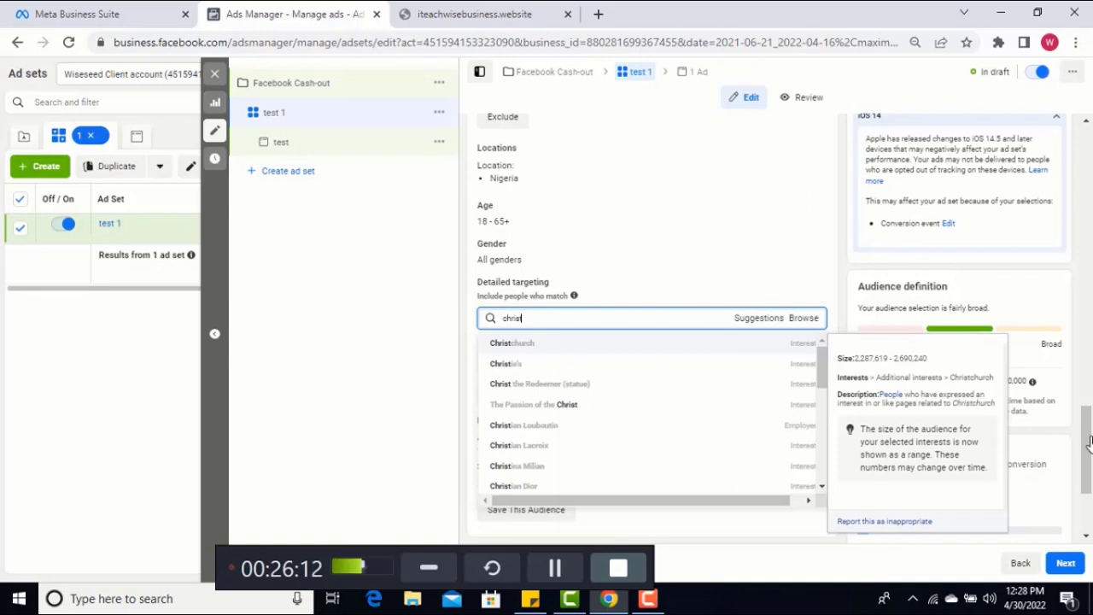
left_click(551, 570)
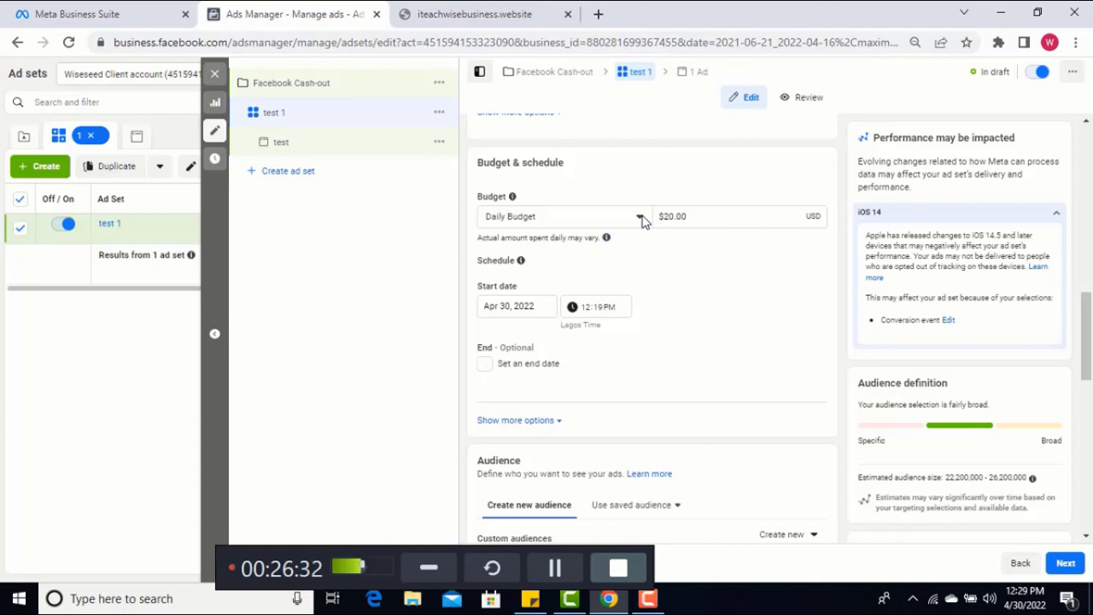
Check the budget type options, keep Daily Budget, and set the amount to $2.00, waiting out the unresponsive page
left_click(640, 218)
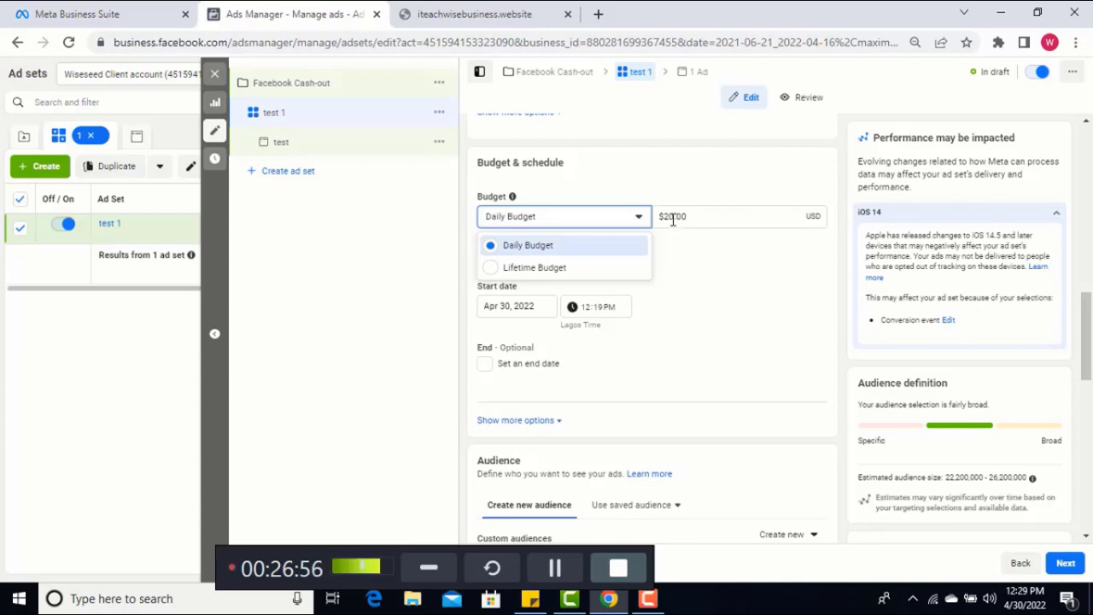
key("Escape")
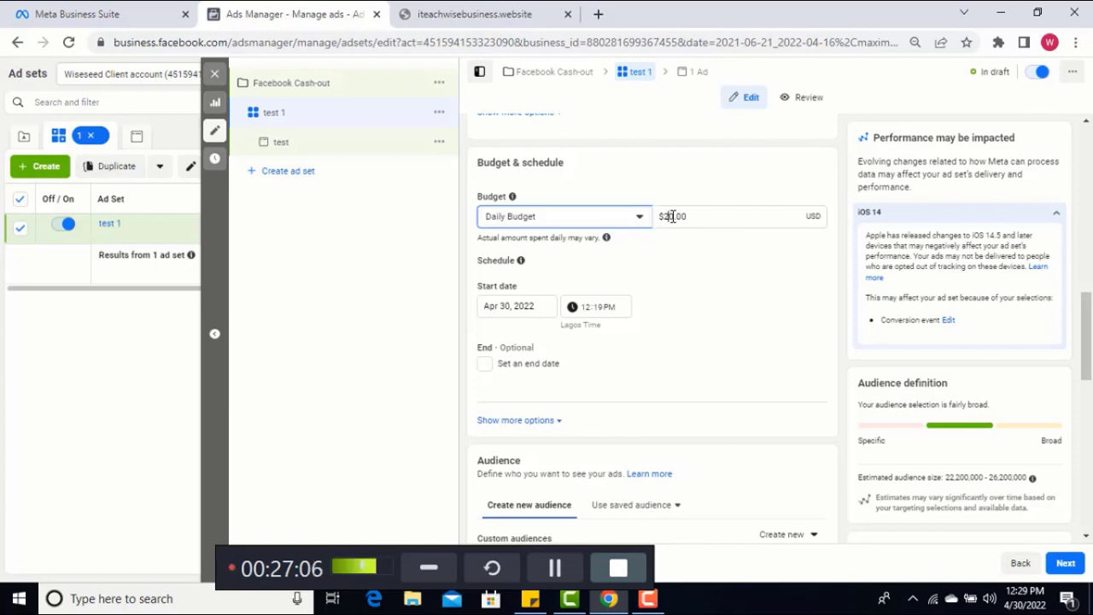
left_click(673, 216)
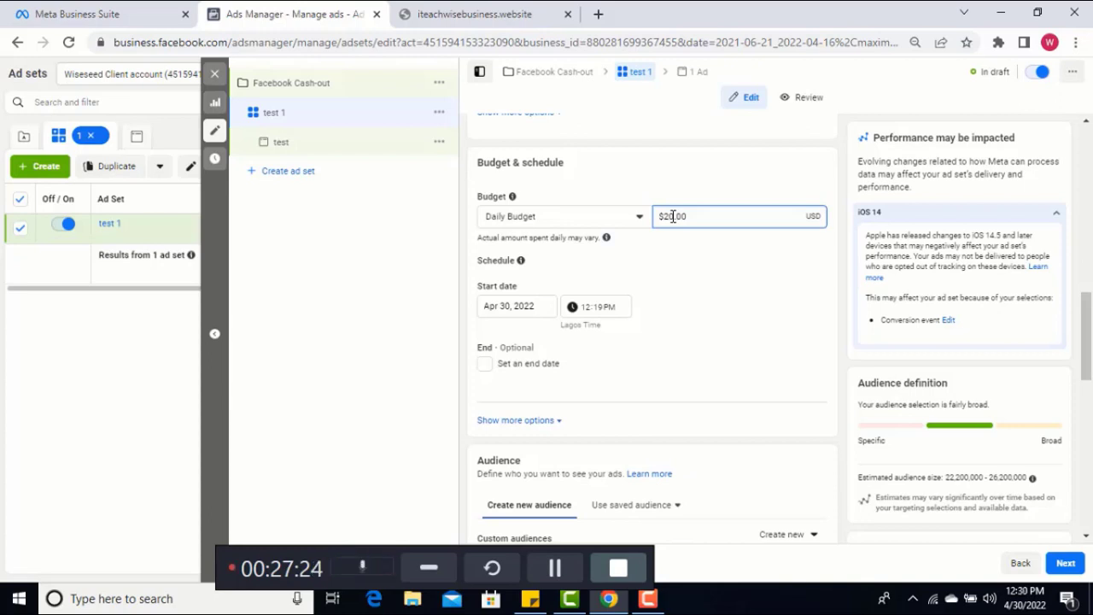
key("BackSpace")
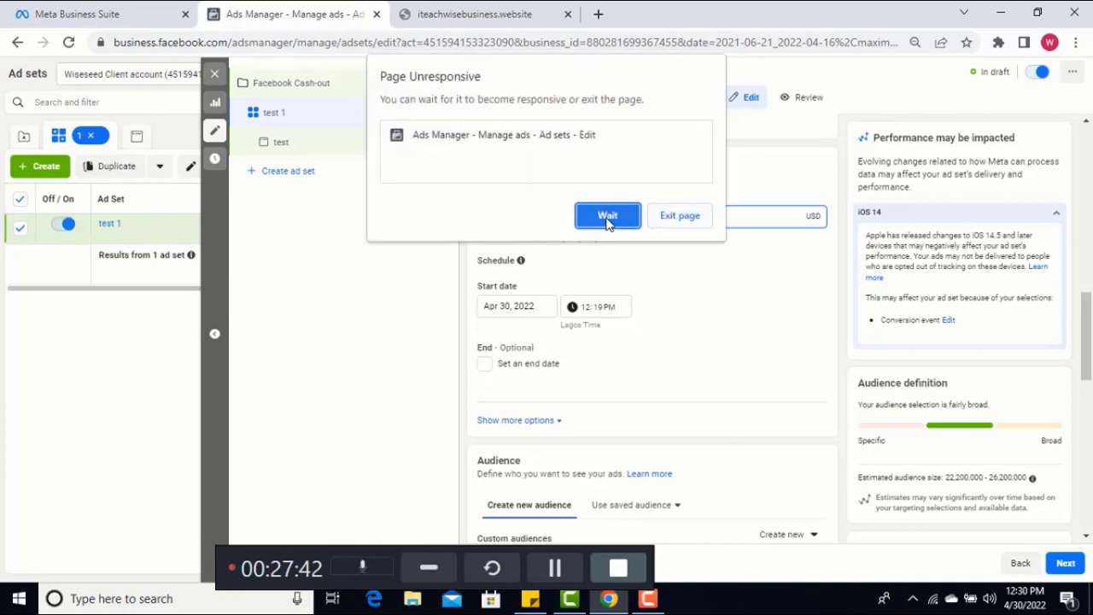
left_click(607, 217)
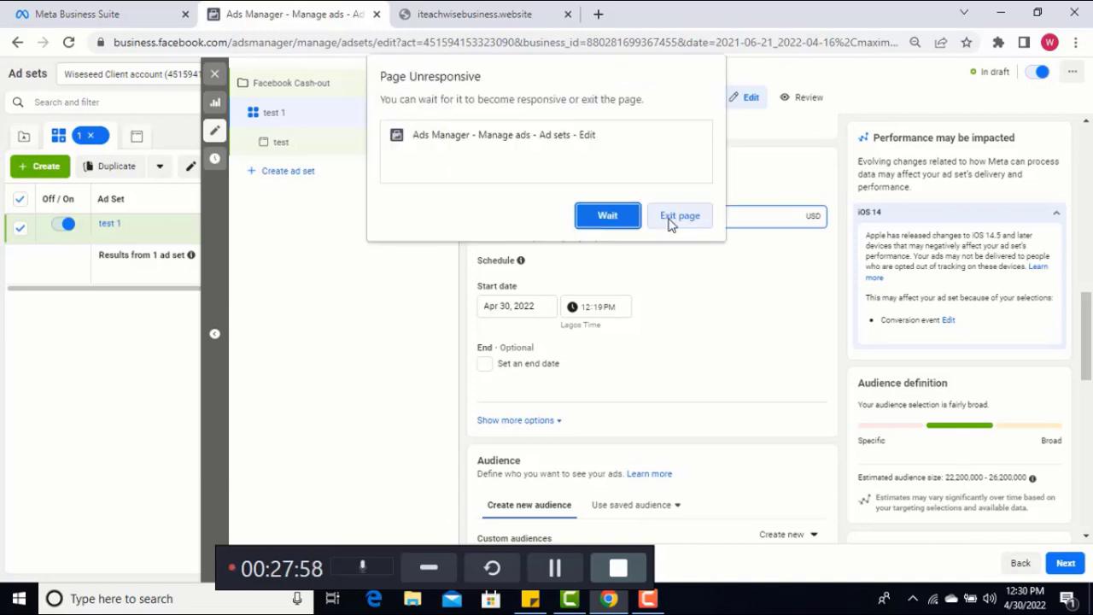
left_click(607, 216)
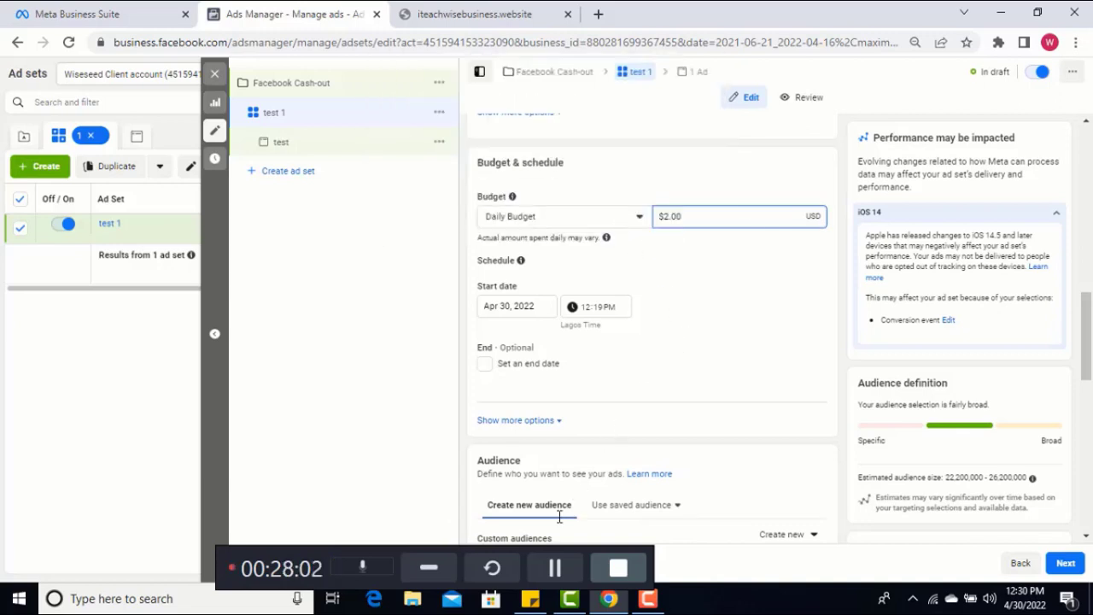
left_click(553, 569)
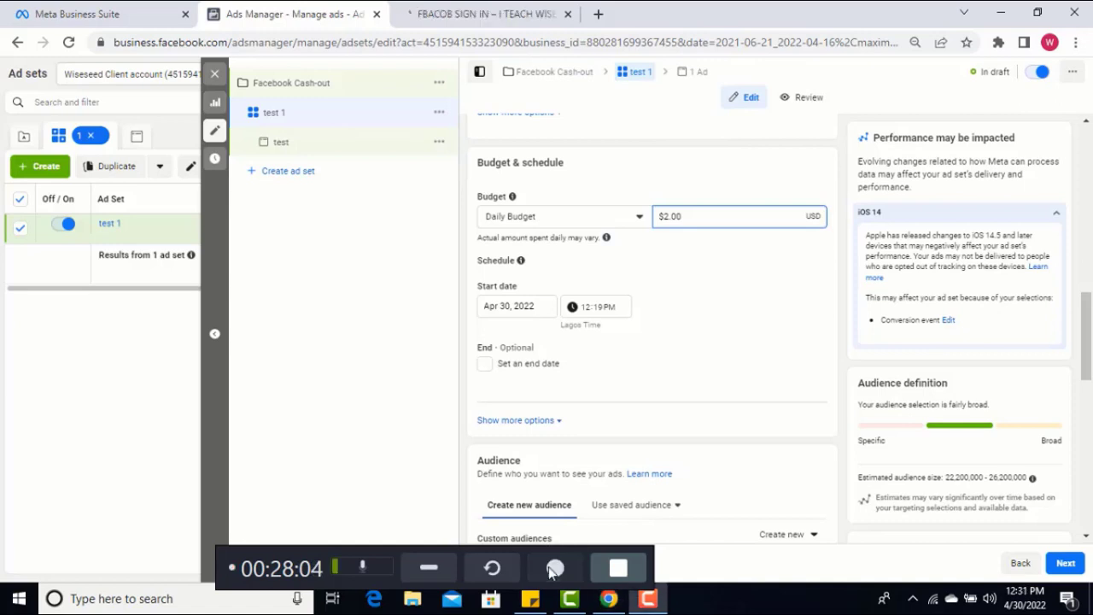
left_click(554, 569)
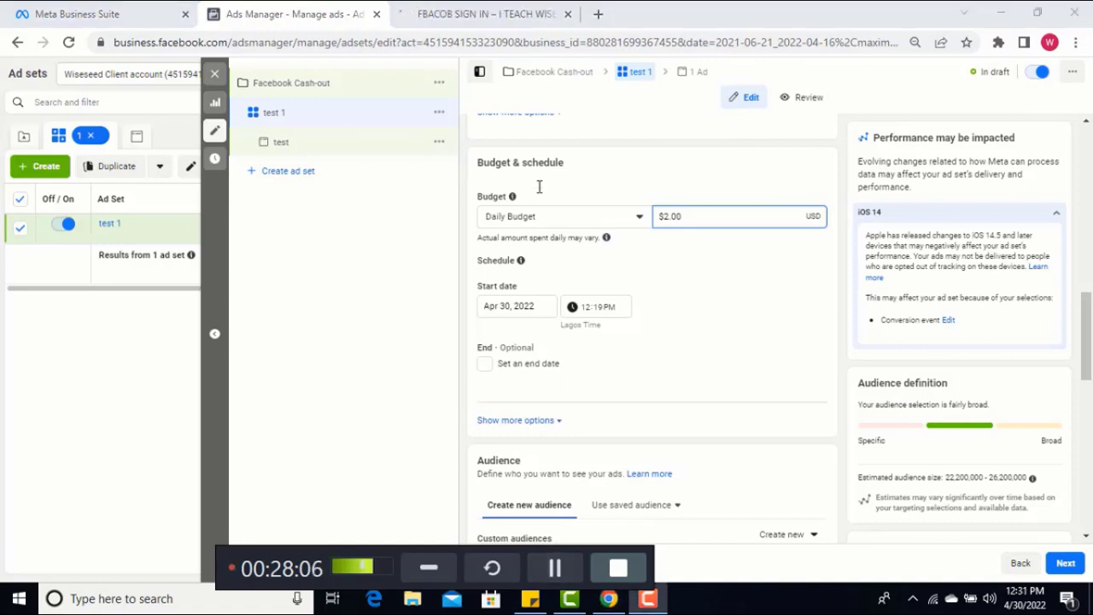
Look through the FBACOB sign-up page down to its name and email form, waiting when it stops responding, and return to Ads Manager
left_click(476, 19)
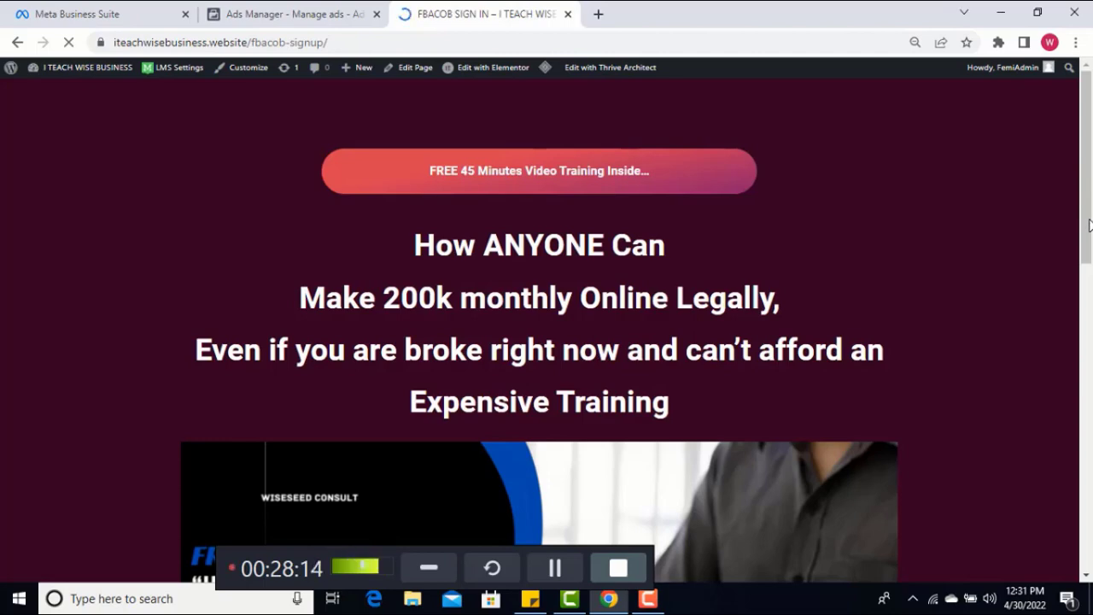
scroll(1090, 271, "down", 3)
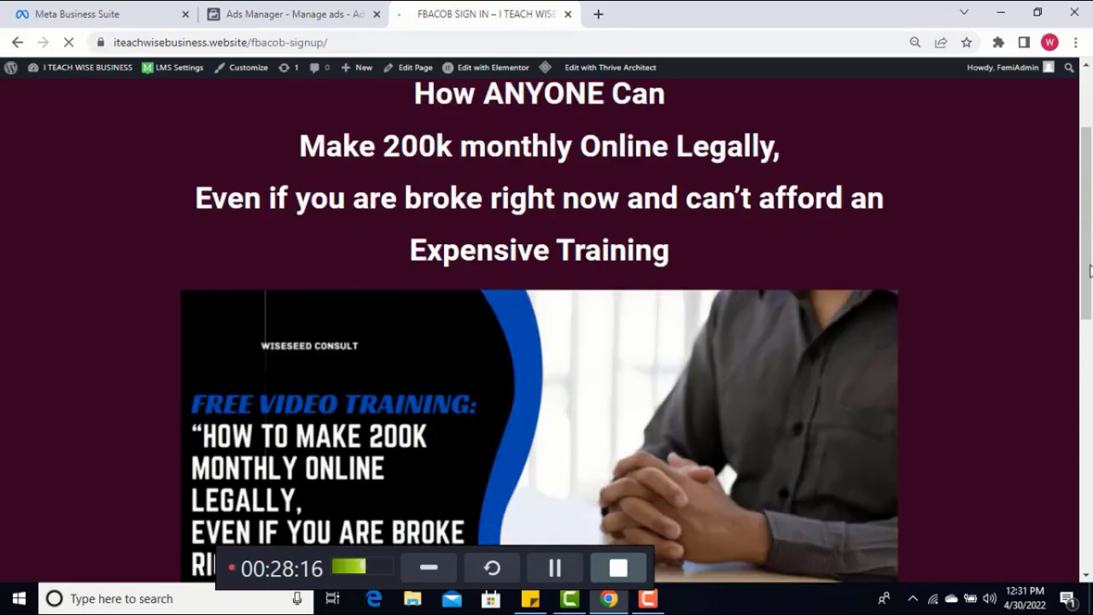
scroll(1091, 342, "down", 3)
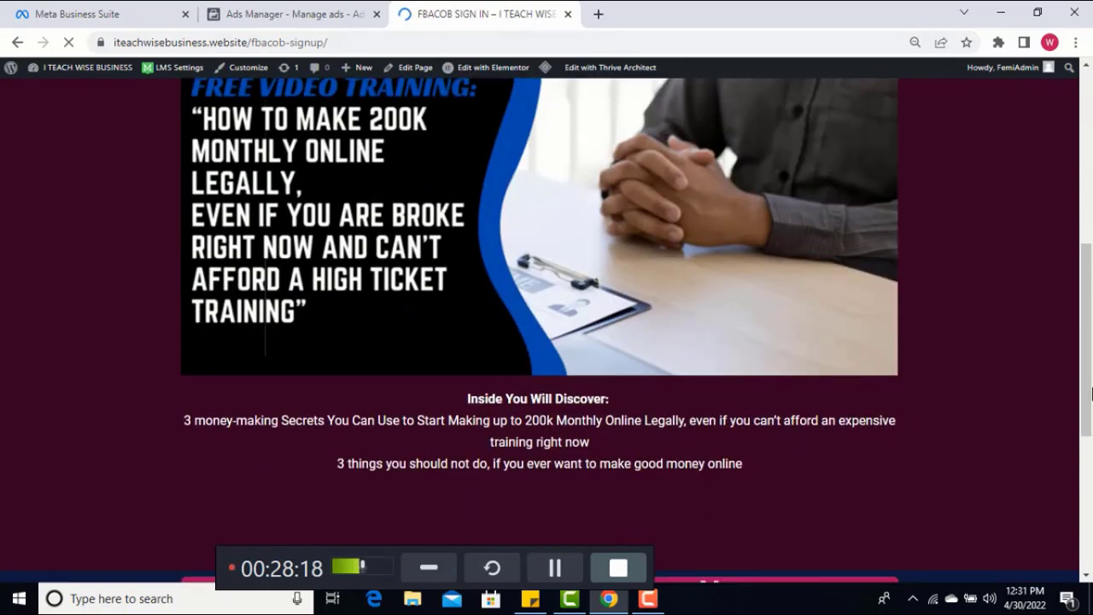
scroll(1091, 479, "down", 3)
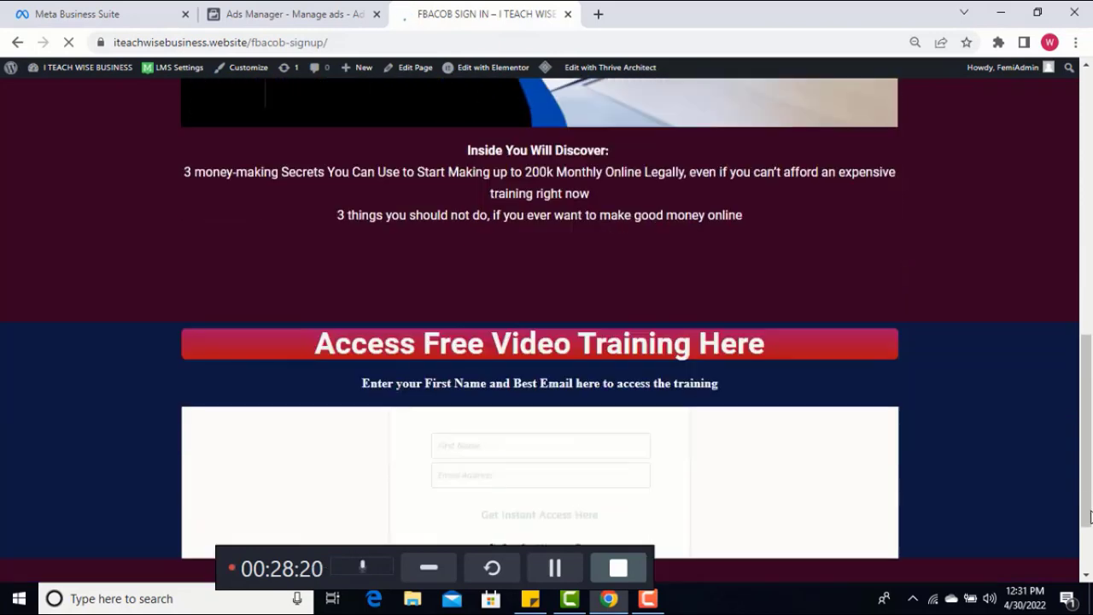
scroll(1089, 521, "down", 1)
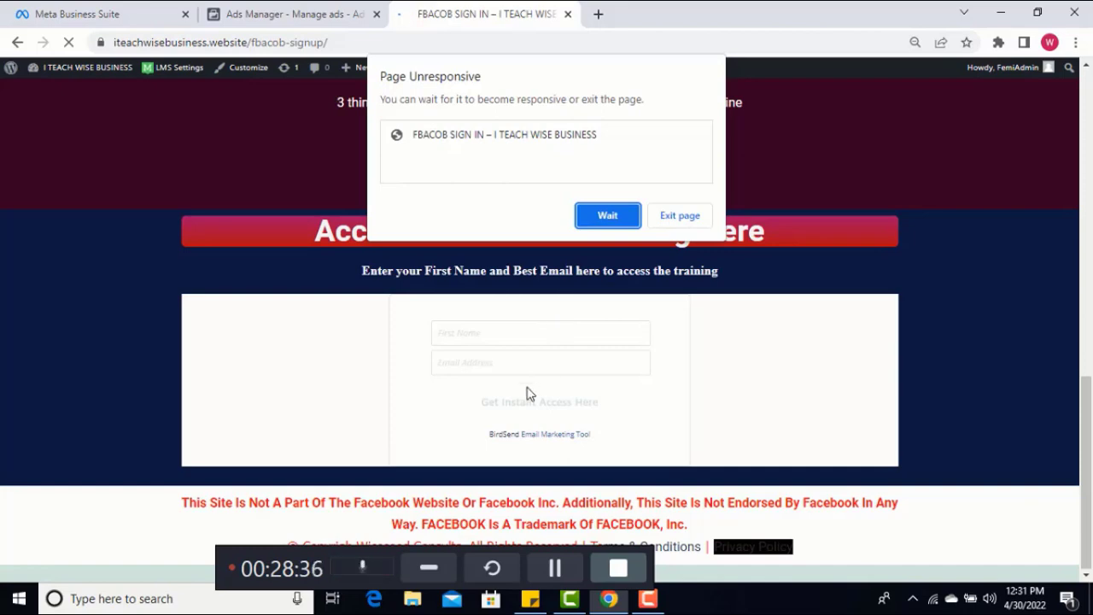
left_click(607, 217)
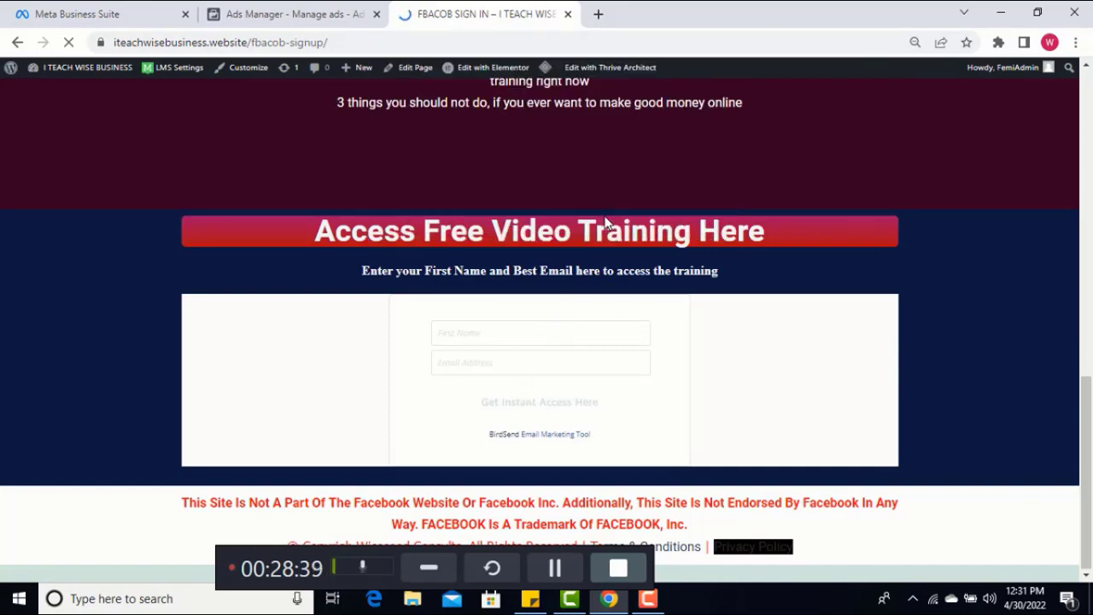
left_click(306, 21)
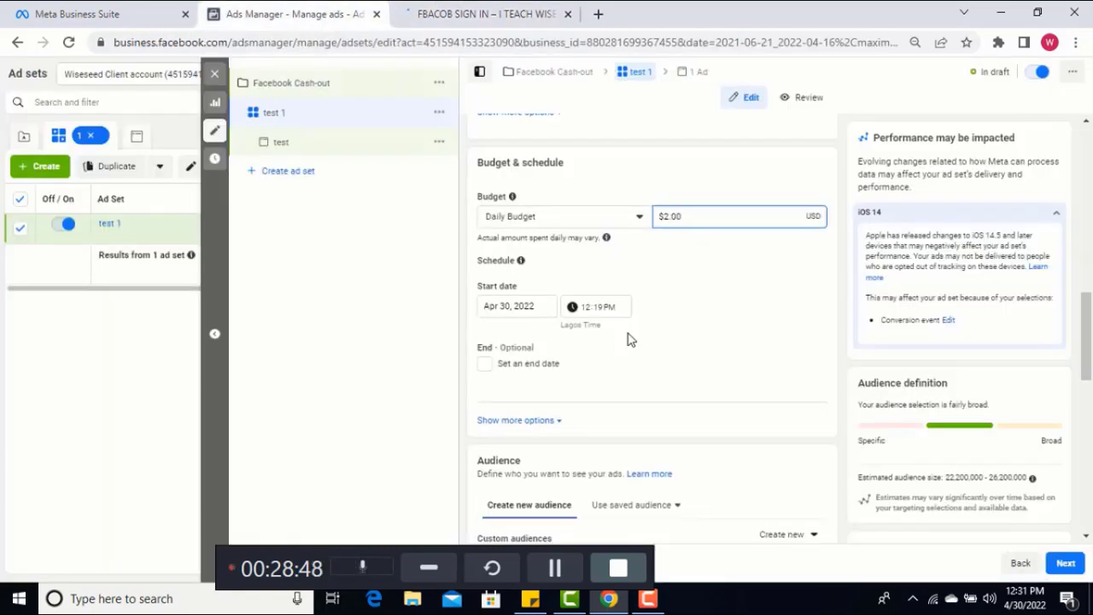
Set the ad set's daily budget to $5, waiting for the page when it stops responding
left_click(555, 571)
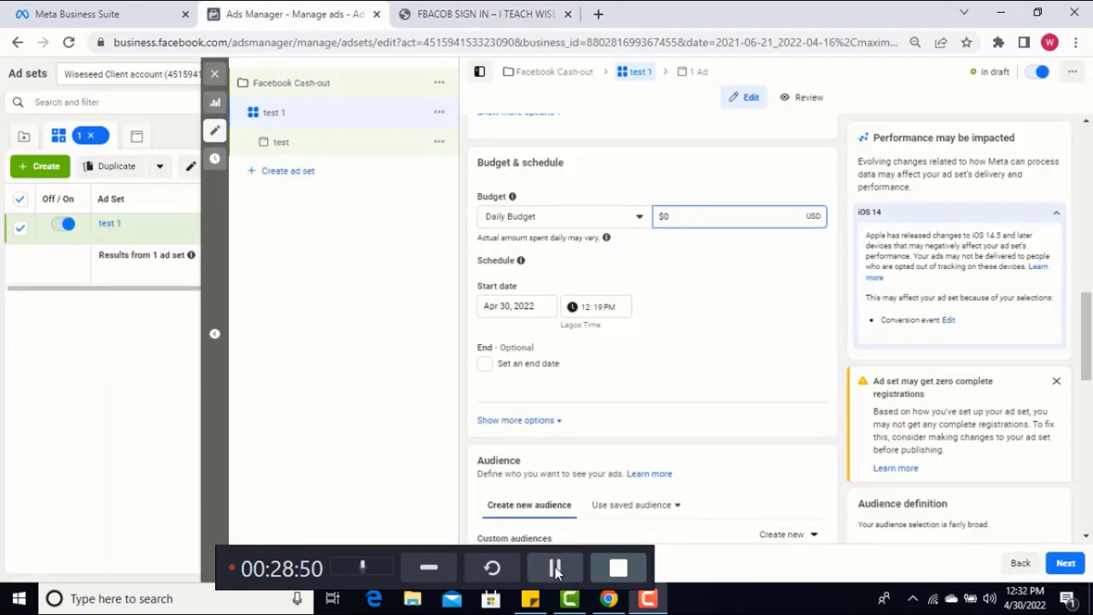
left_click(670, 224)
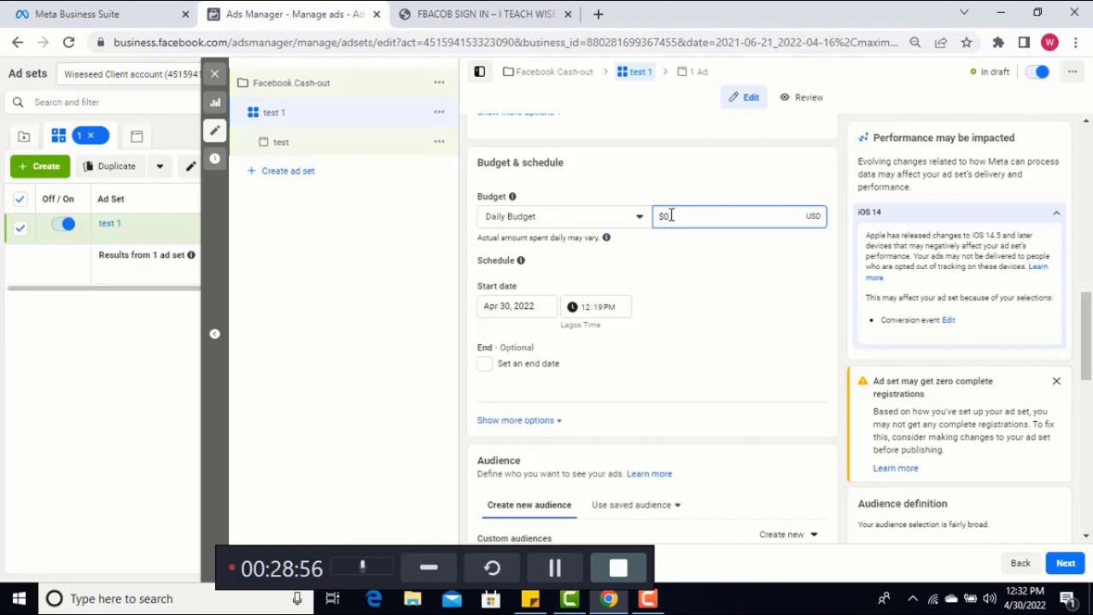
type(".50")
left_click(552, 570)
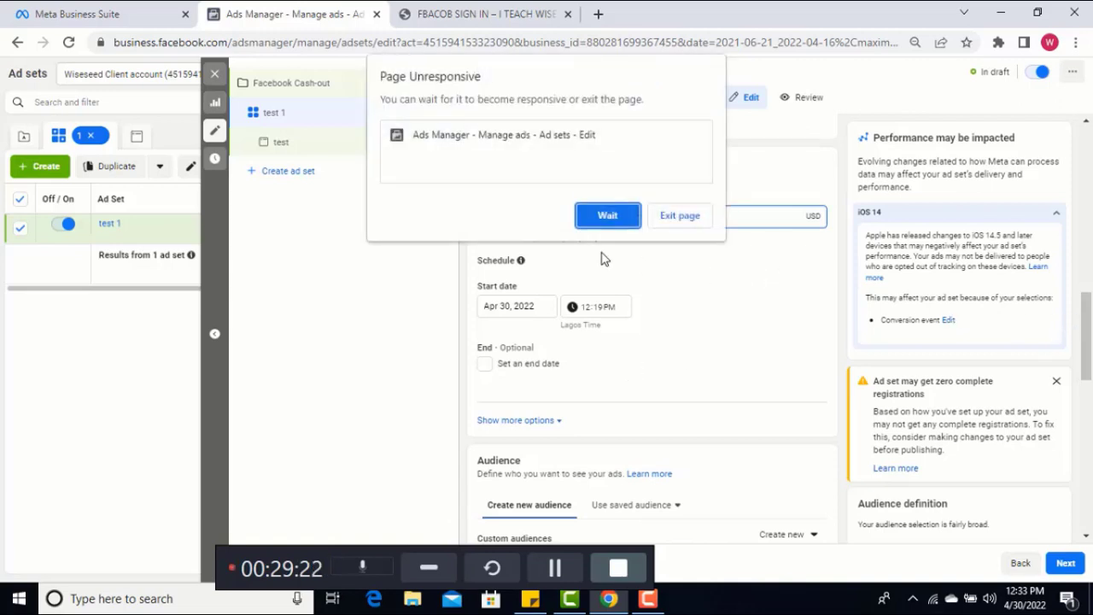
left_click(598, 217)
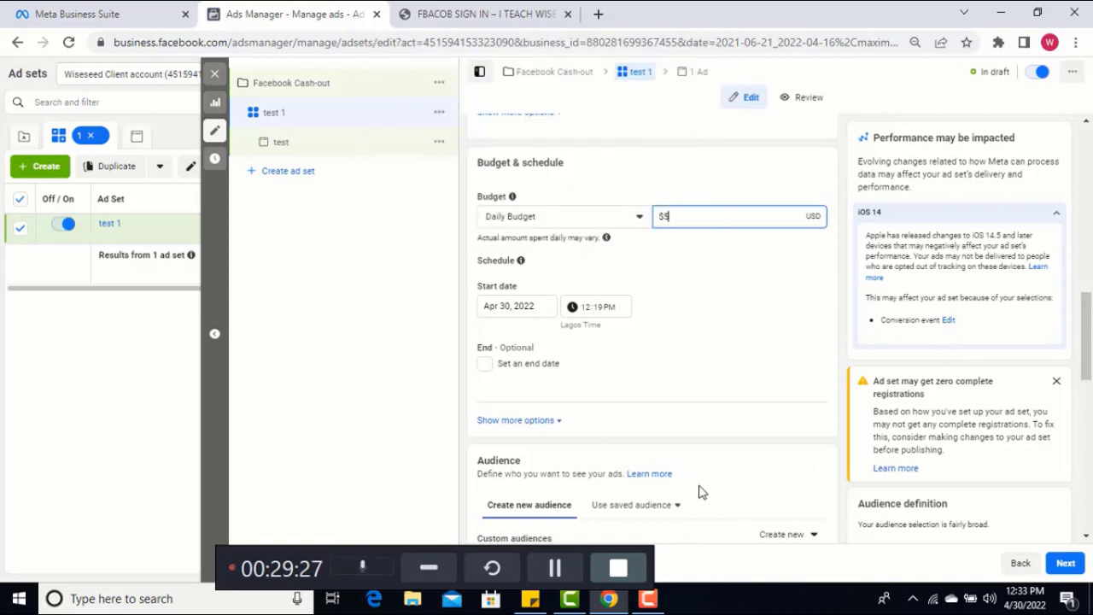
left_click(550, 569)
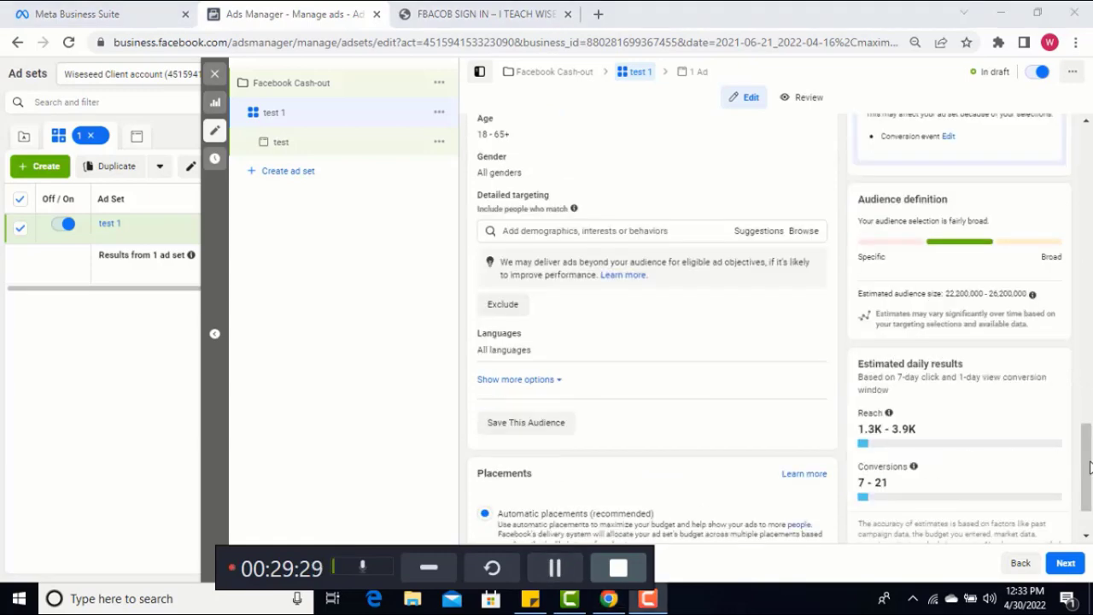
Switch the ad set to manual placements and look through the placement list down to the apps and sites entries
left_click(1089, 466)
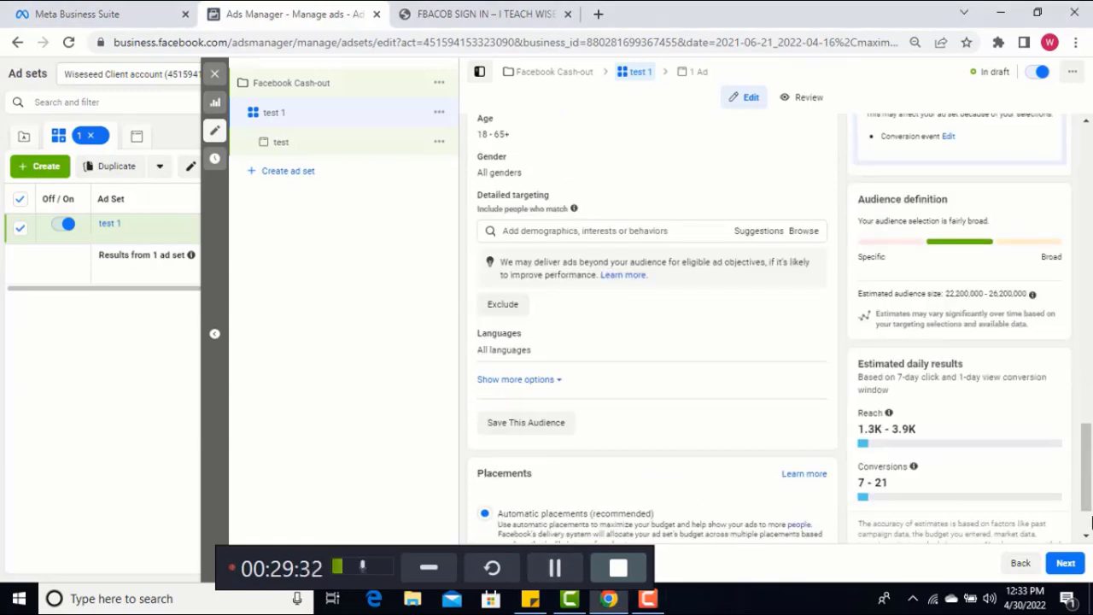
scroll(1090, 521, "down", 1)
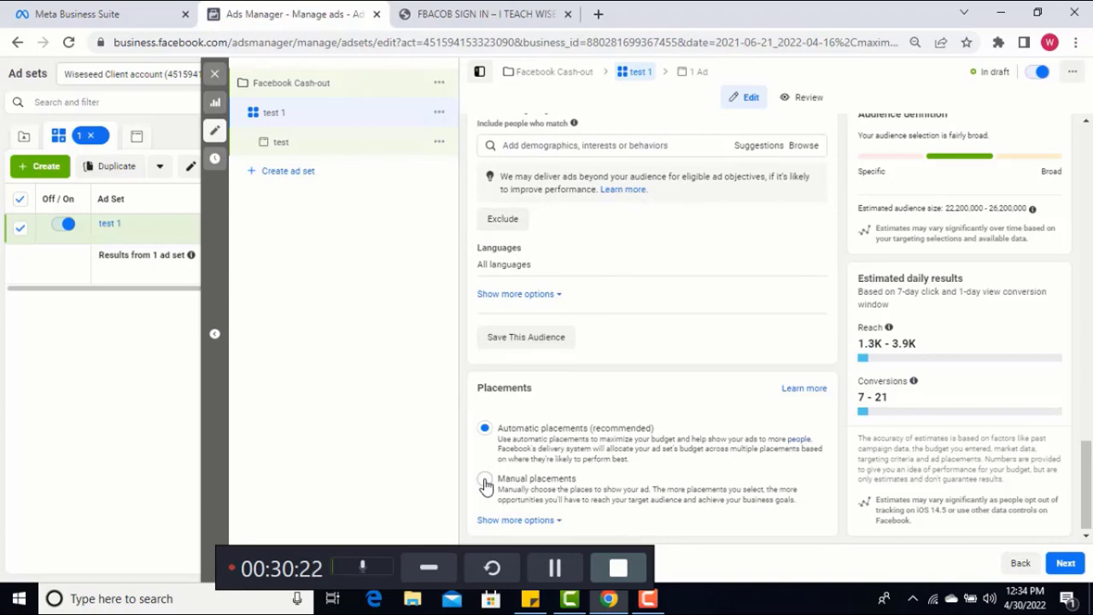
left_click(484, 481)
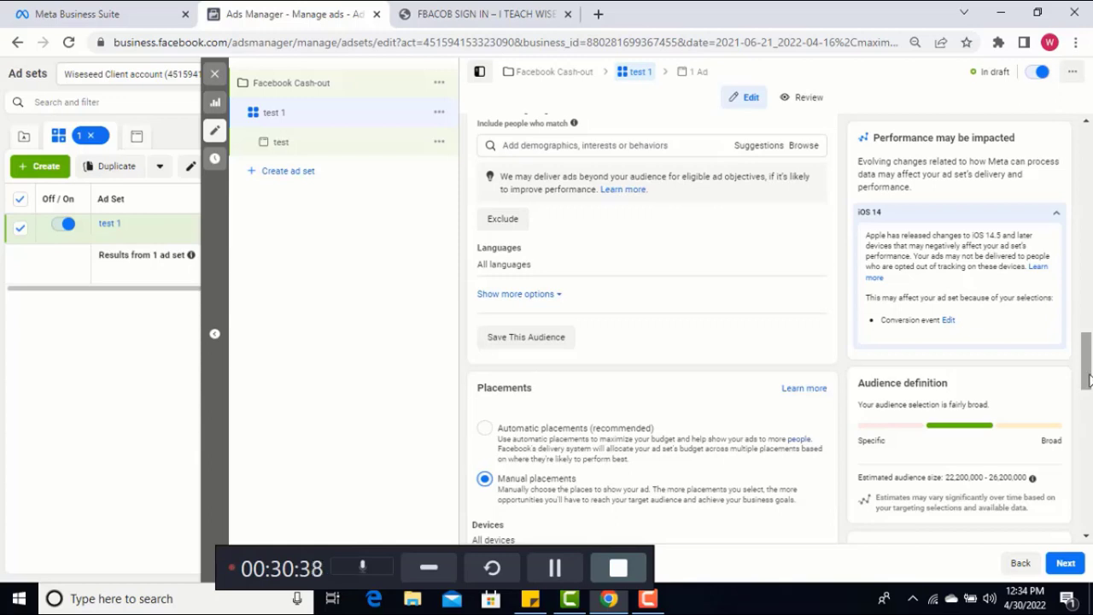
left_click_drag(1090, 380, 1089, 432)
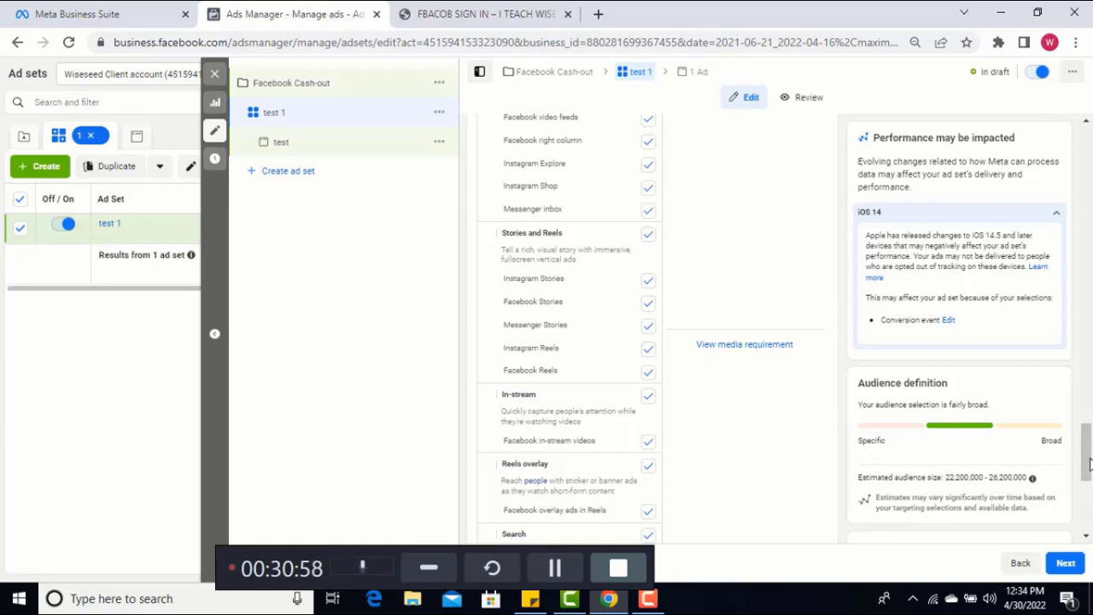
left_click_drag(1088, 464, 1088, 503)
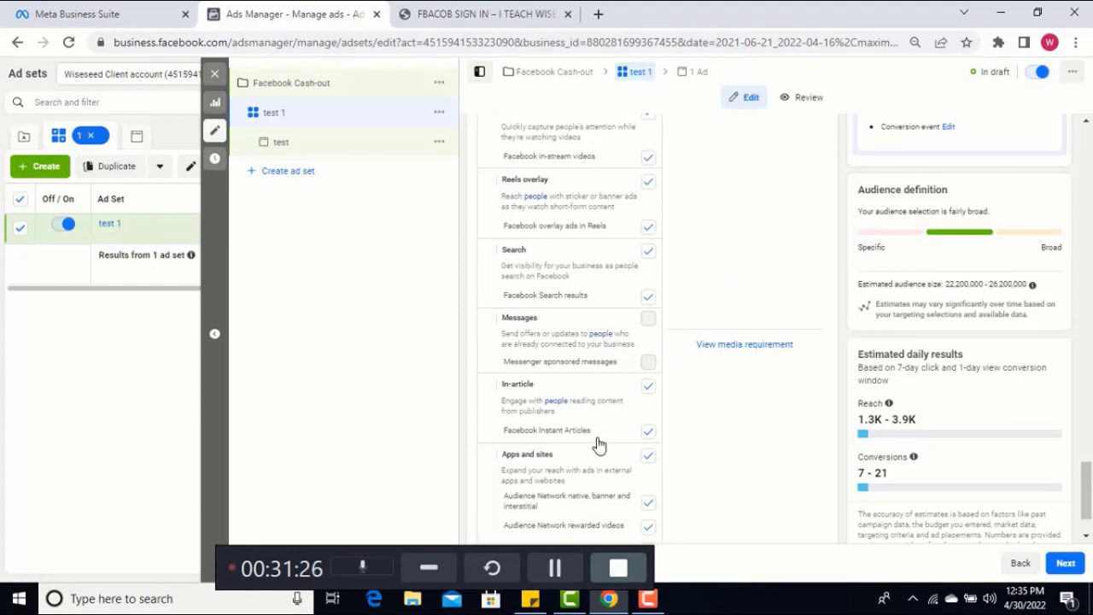
left_click(555, 567)
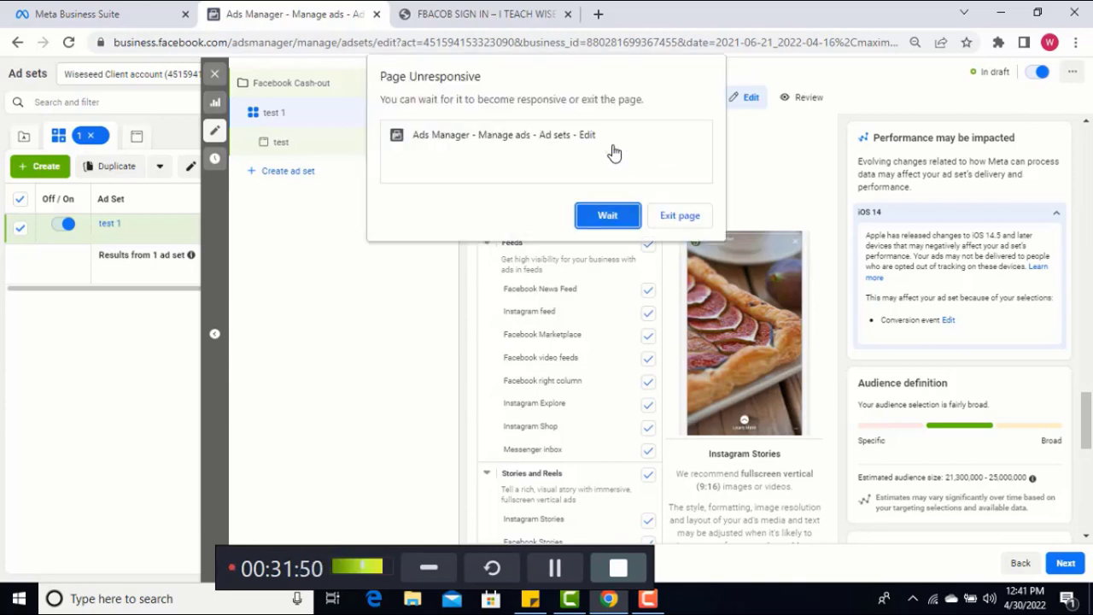
Wait out the unresponsive page, deselect the Instagram and Messenger platforms in the manual placements, and continue to the ad "test"
left_click(607, 217)
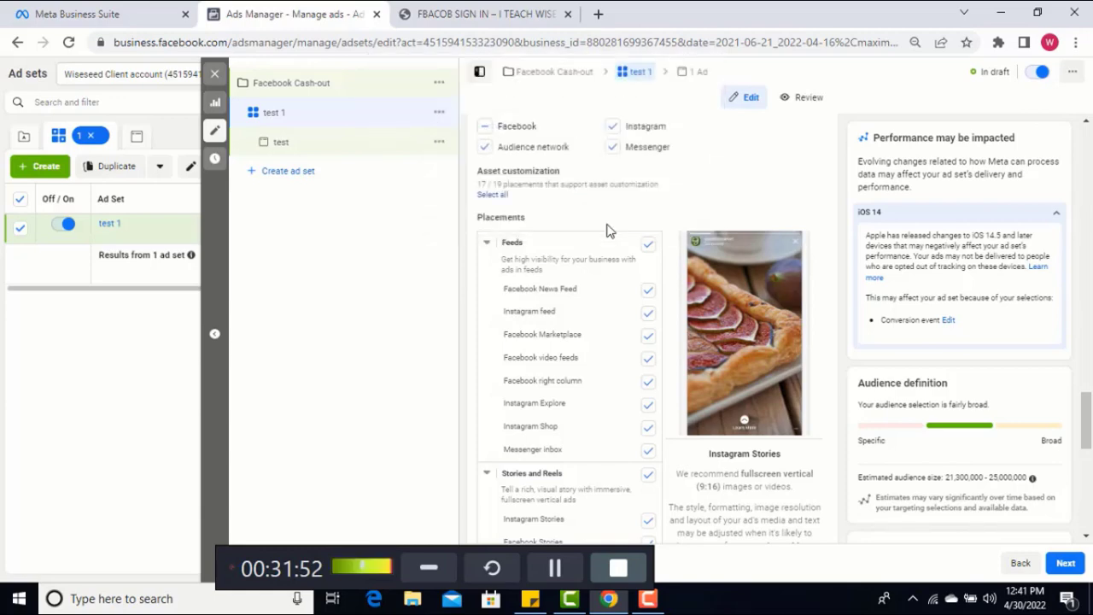
left_click(545, 570)
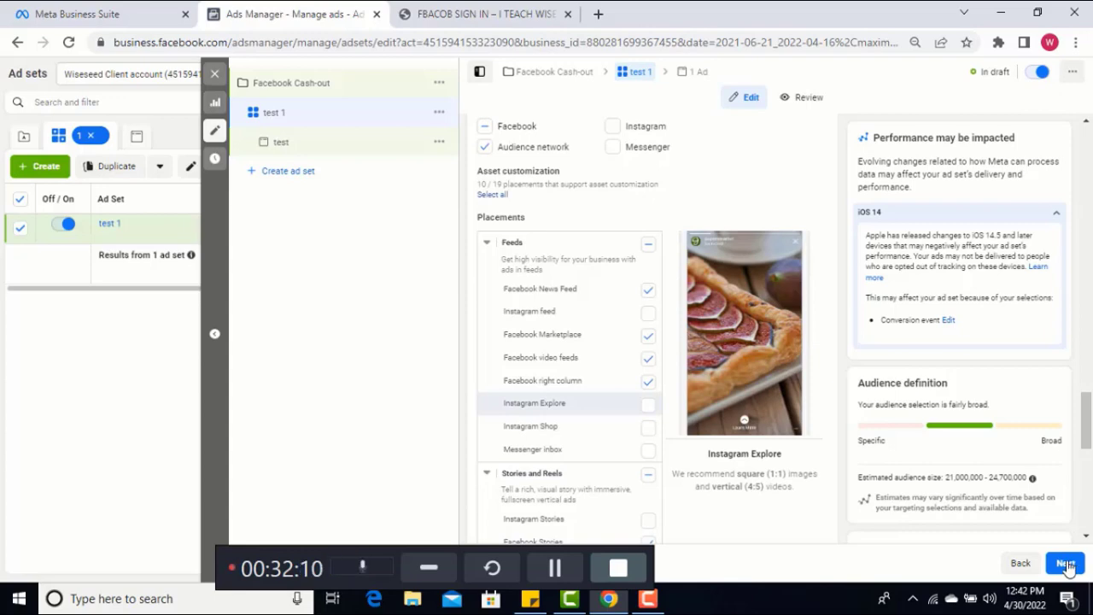
left_click(1067, 568)
left_click(1065, 564)
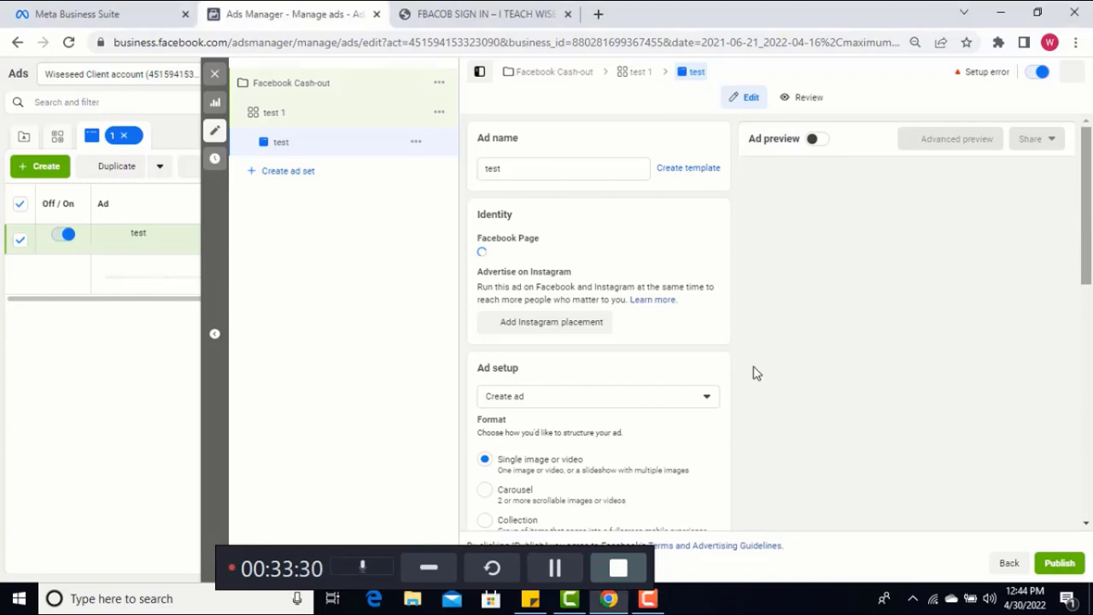
left_click(556, 575)
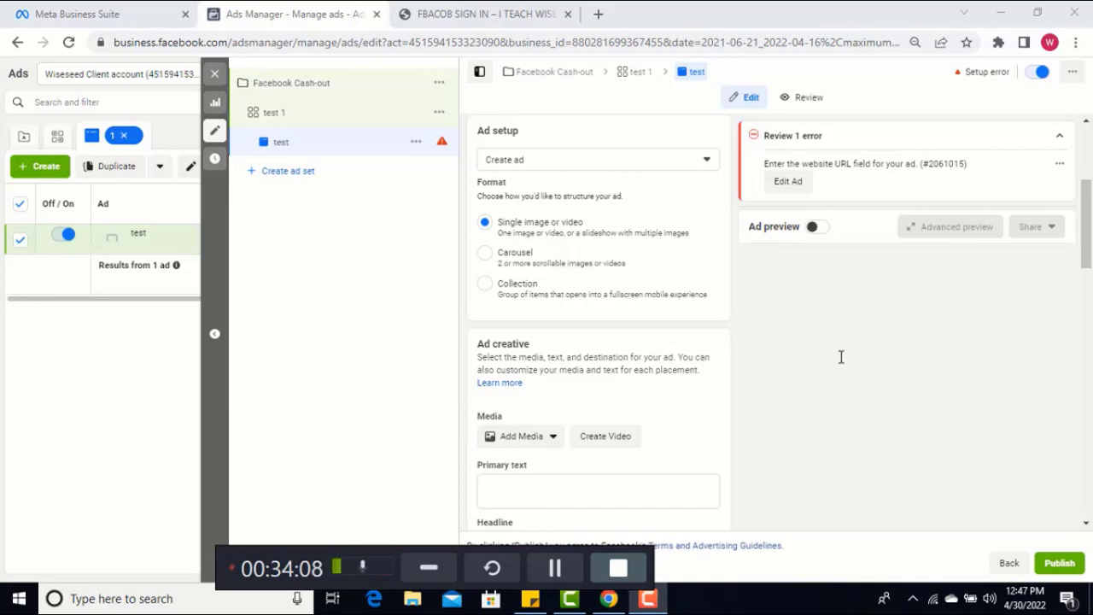
Look through the ad's format, creative, website destination, languages and tracking settings, including the Website URL field
left_click(1085, 256)
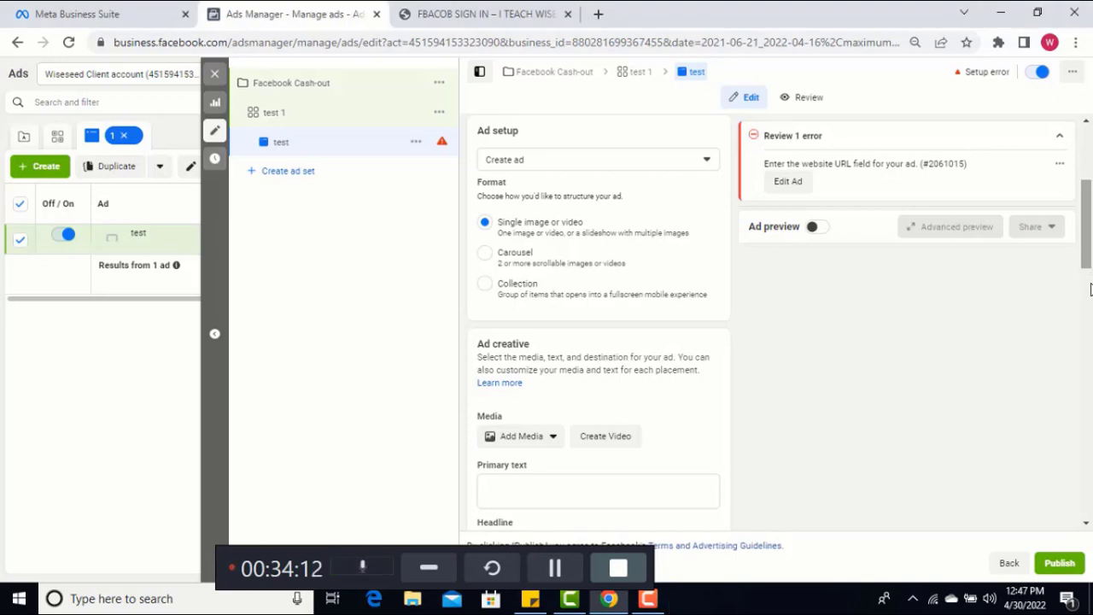
scroll(1090, 291, "down", 3)
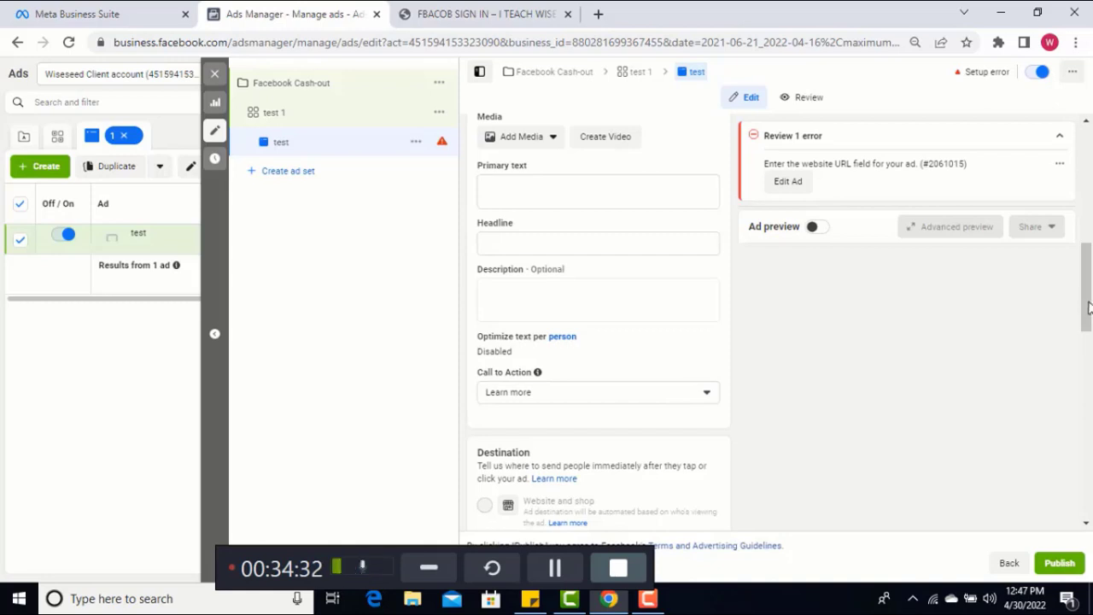
left_click_drag(1088, 327, 1089, 381)
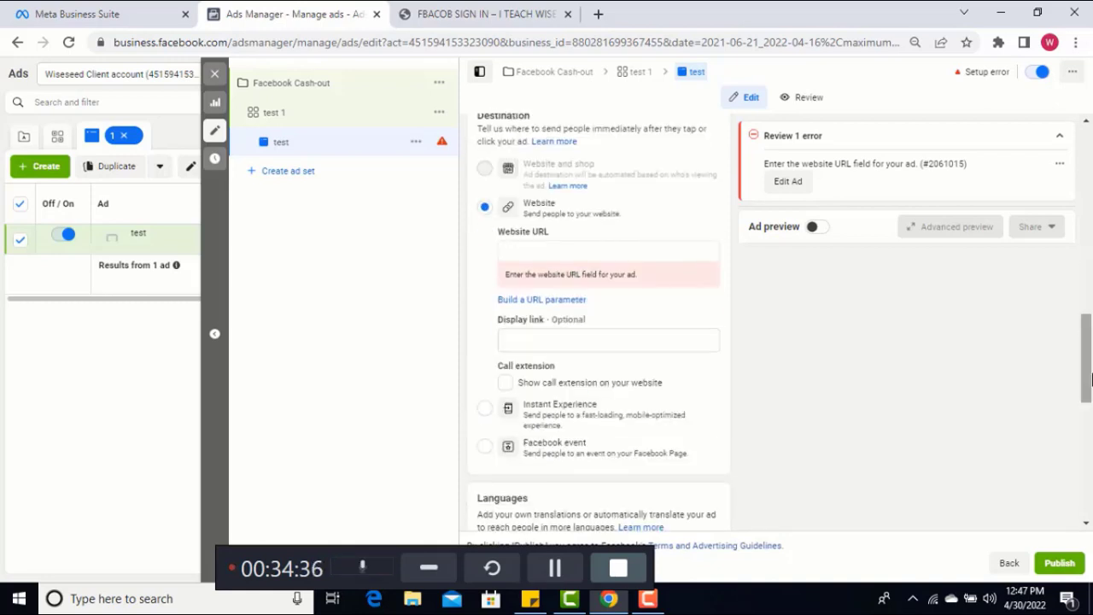
left_click(512, 254)
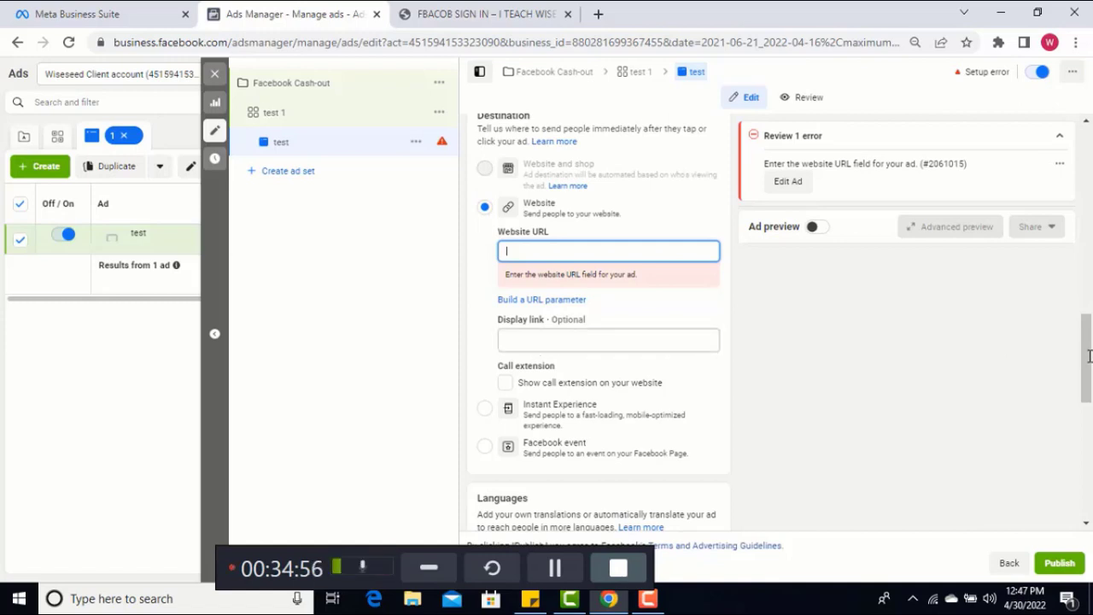
scroll(1089, 401, "down", 2)
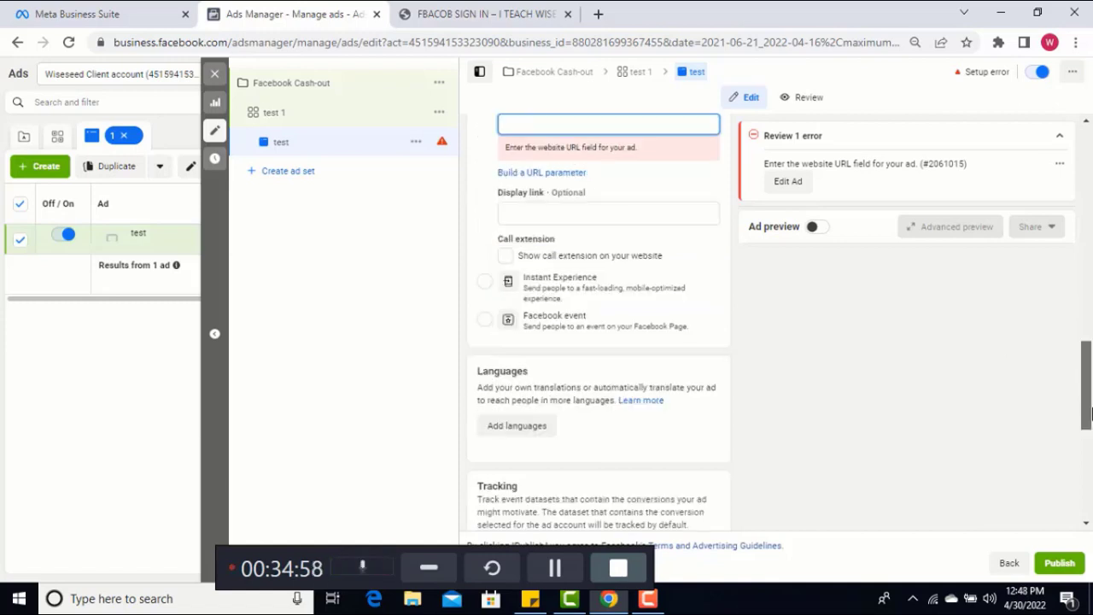
scroll(1089, 414, "down", 1)
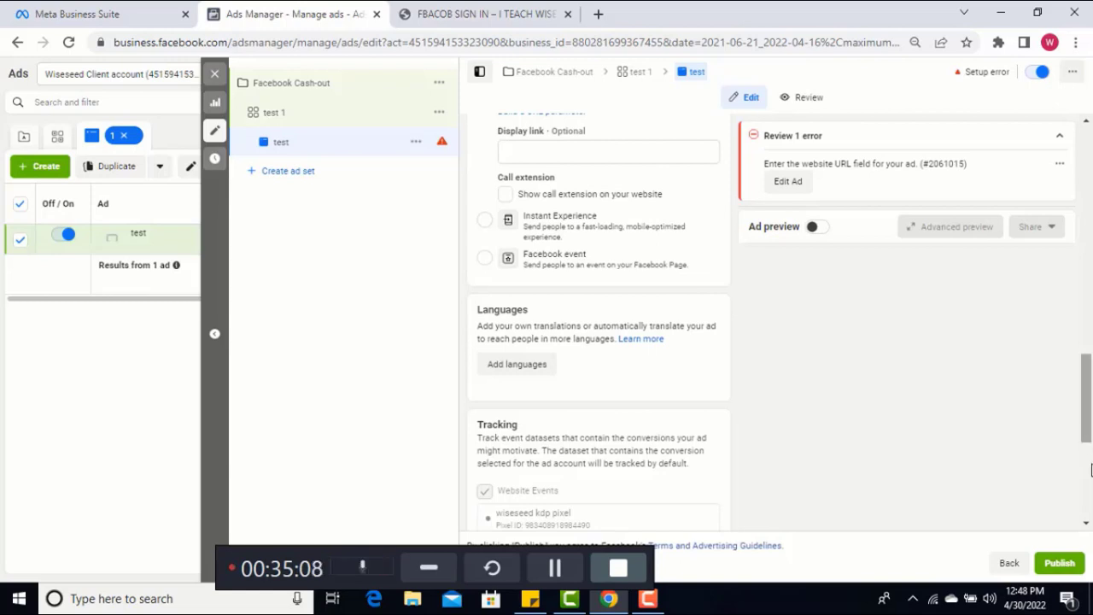
left_click(1091, 469)
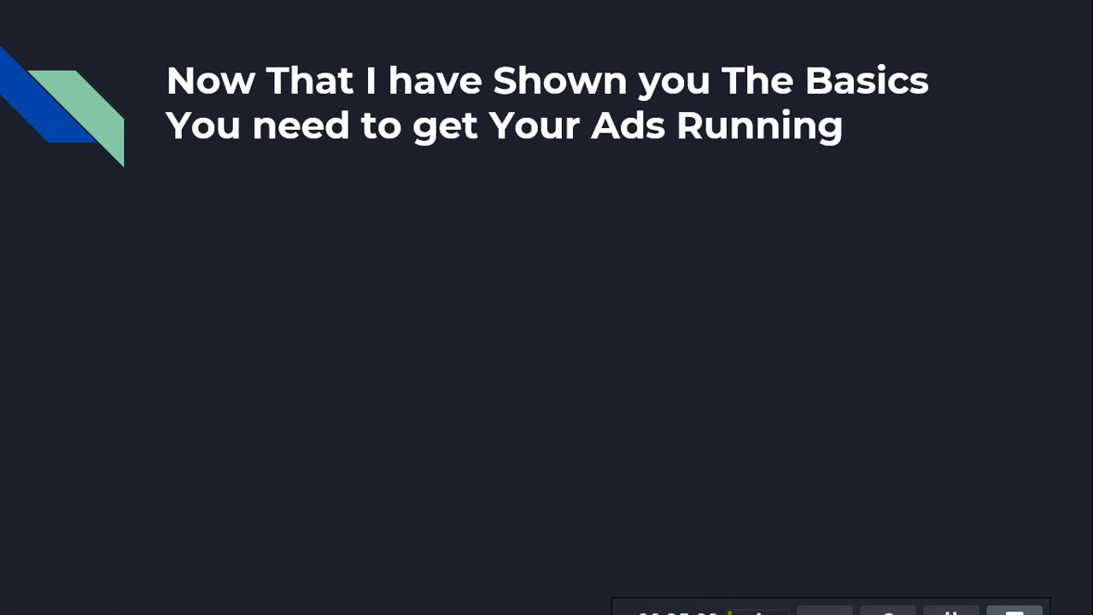
key("Right")
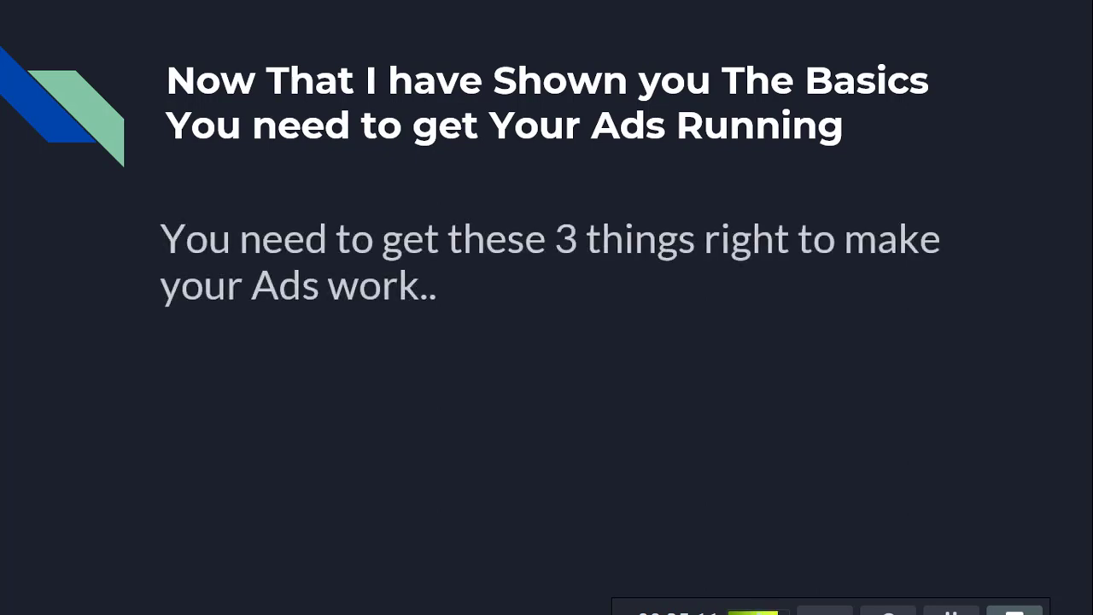